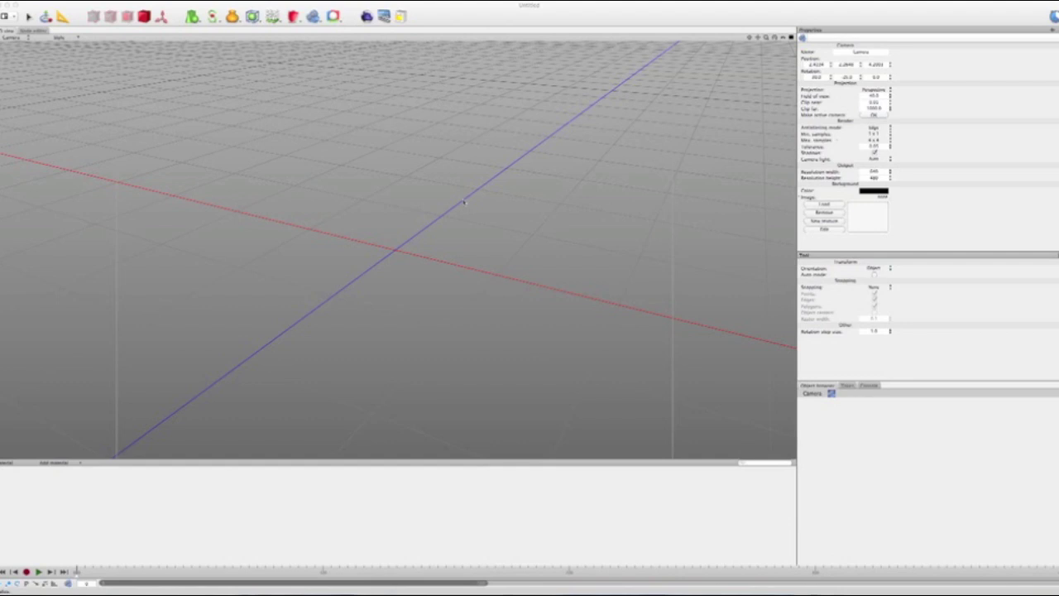
Step: Add a ball primitive at the center of the scene
{"action": "scroll", "coordinate": [464, 202], "scroll_direction": "down", "scroll_amount": 1}
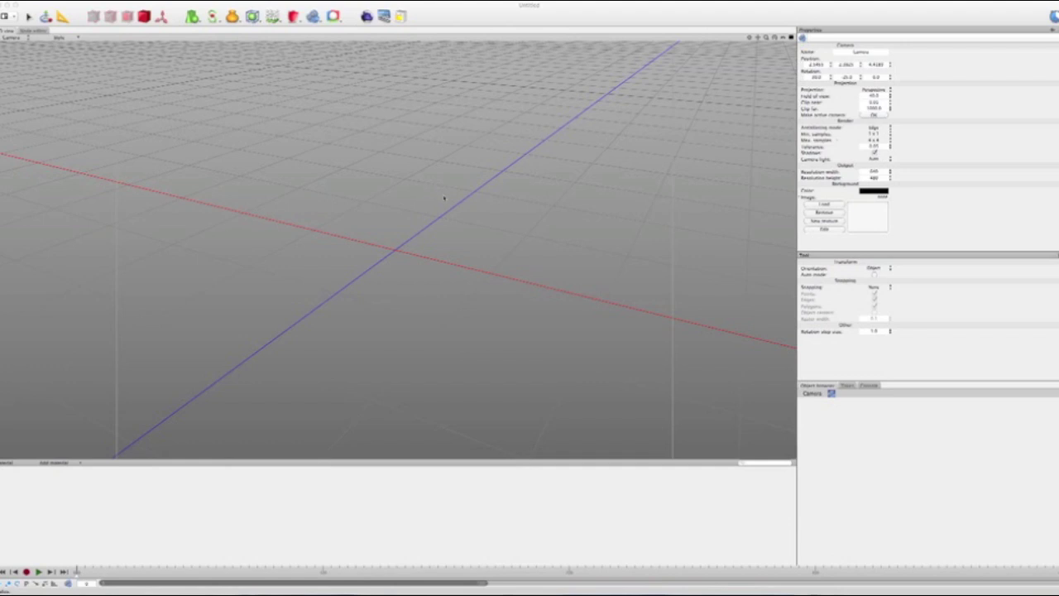
{"action": "left_click", "coordinate": [431, 221]}
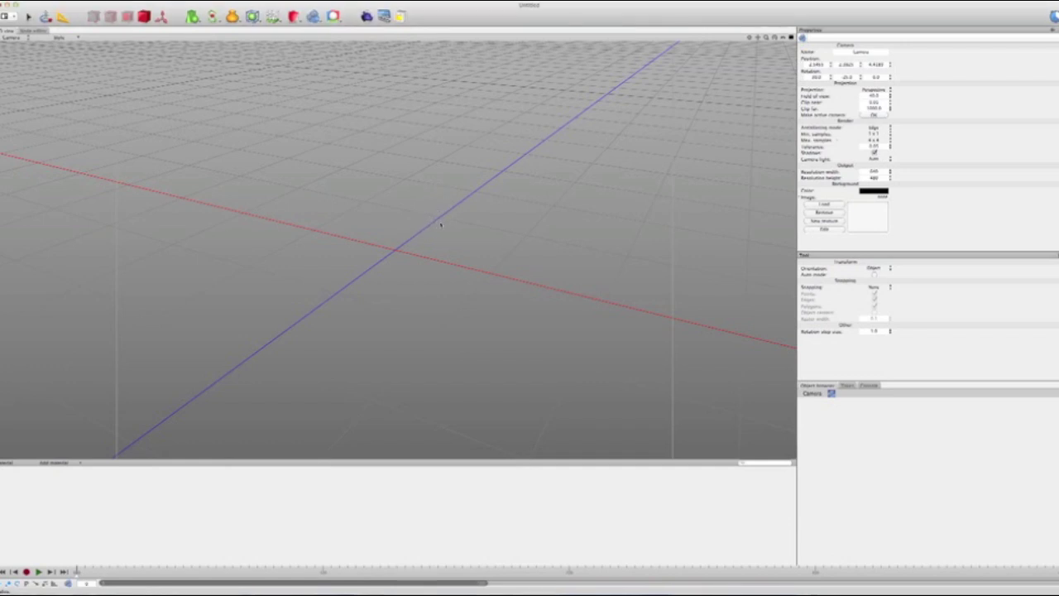
{"action": "left_click_drag", "start_coordinate": [441, 222], "coordinate": [432, 225], "text": "alt"}
{"action": "middle_click_drag", "start_coordinate": [432, 225], "coordinate": [370, 206]}
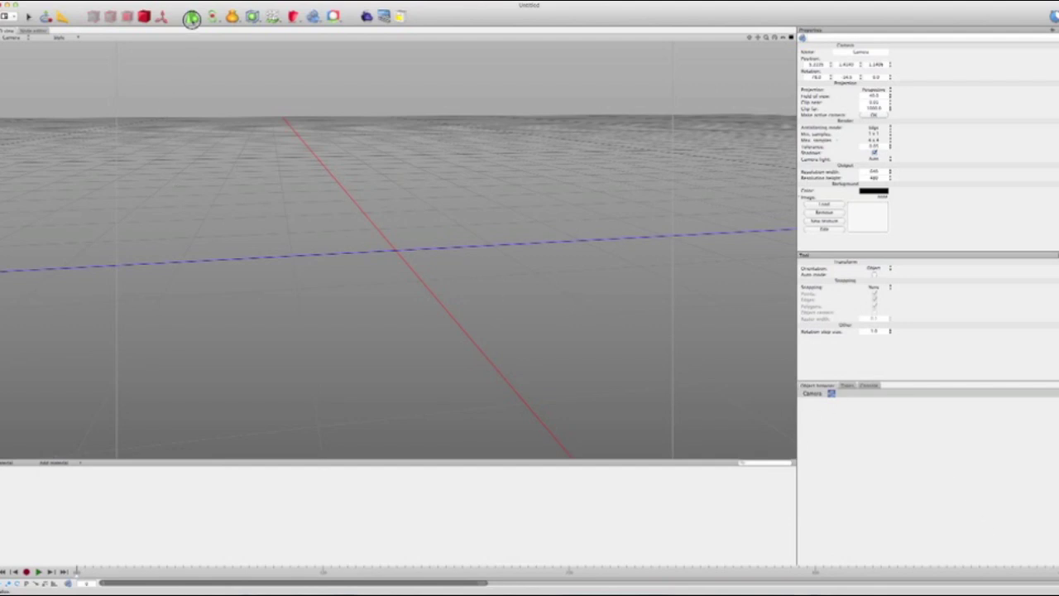
{"action": "left_click", "coordinate": [192, 17]}
{"action": "left_click", "coordinate": [212, 30]}
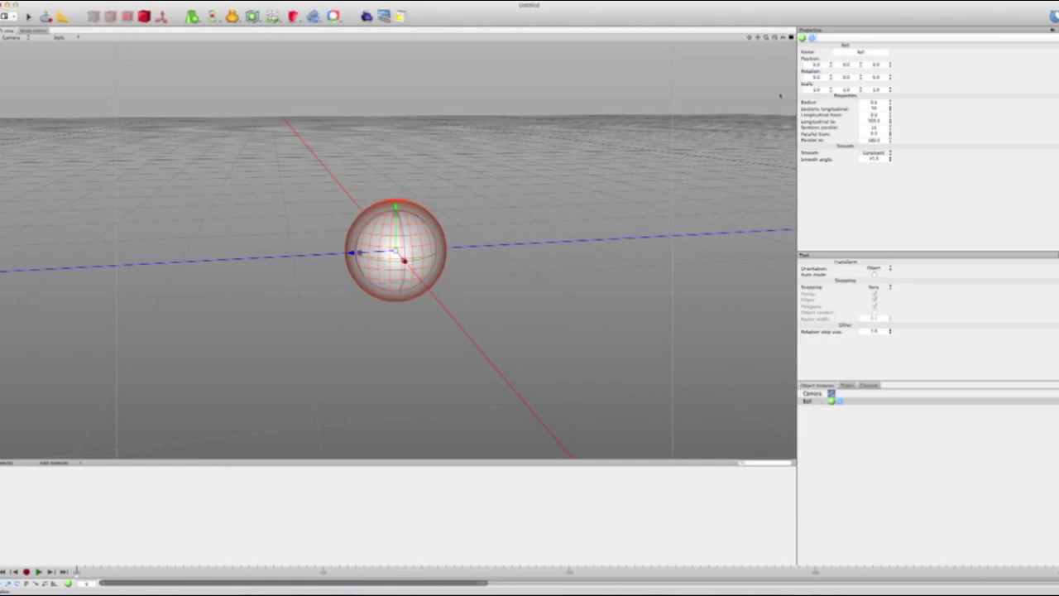
Step: Try altering the ball's scale values and undo both changes
{"action": "left_click_drag", "start_coordinate": [830, 90], "coordinate": [828, 52]}
{"action": "left_click_drag", "start_coordinate": [825, 0], "coordinate": [893, 89]}
{"action": "key", "text": "super+z"}
{"action": "key", "text": "super+z"}
Step: Enlarge the ball's radius and adjust its longitudinal section count and longitudinal end angle
{"action": "mouse_move", "coordinate": [889, 104]}
{"action": "left_mouse_down"}
{"action": "mouse_move", "coordinate": [888, 80]}
{"action": "mouse_move", "coordinate": [892, 114]}
{"action": "left_mouse_up"}
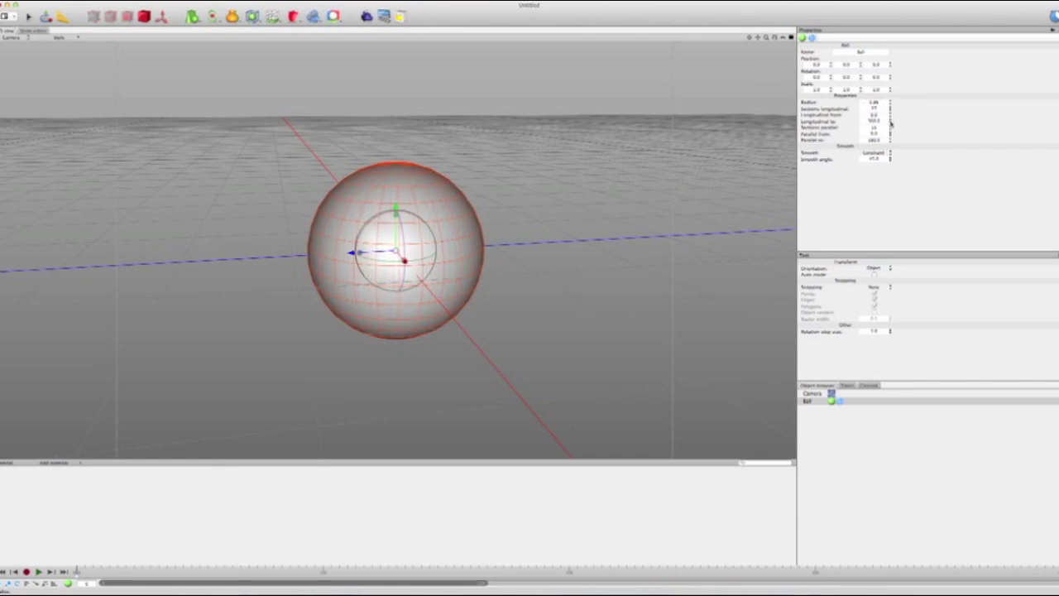
{"action": "mouse_move", "coordinate": [890, 122]}
{"action": "left_mouse_down"}
{"action": "mouse_move", "coordinate": [879, 78]}
{"action": "mouse_move", "coordinate": [890, 123]}
{"action": "left_mouse_up"}
{"action": "left_click_drag", "start_coordinate": [890, 159], "coordinate": [890, 157]}
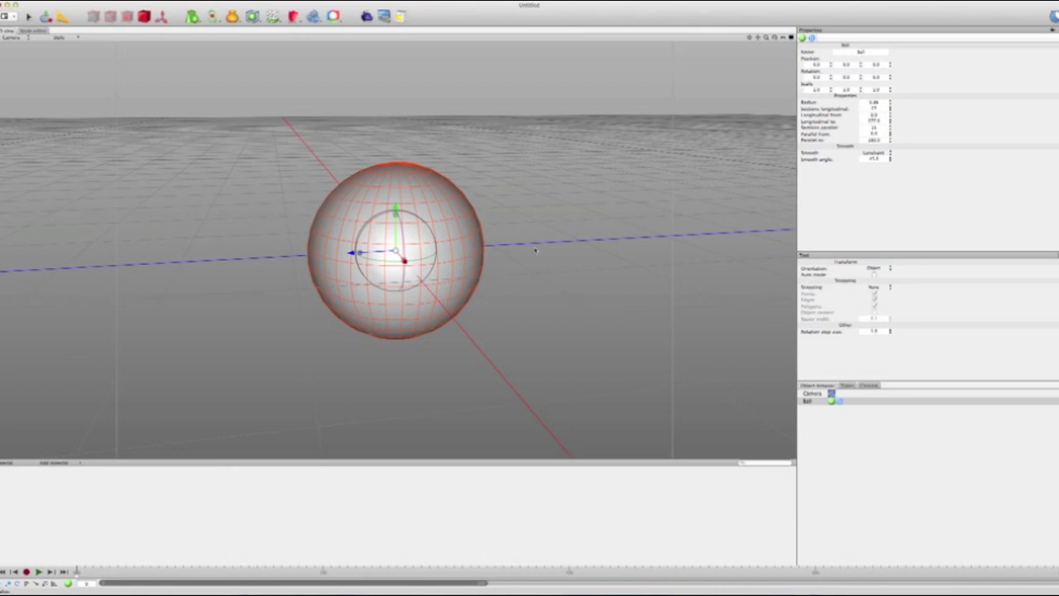
Step: Examine the ball's shape and wireframe from several angles and distances
{"action": "mouse_move", "coordinate": [538, 239]}
{"action": "middle_mouse_down"}
{"action": "mouse_move", "coordinate": [380, 232]}
{"action": "mouse_move", "coordinate": [478, 240]}
{"action": "mouse_move", "coordinate": [647, 229]}
{"action": "mouse_move", "coordinate": [518, 241]}
{"action": "middle_mouse_up"}
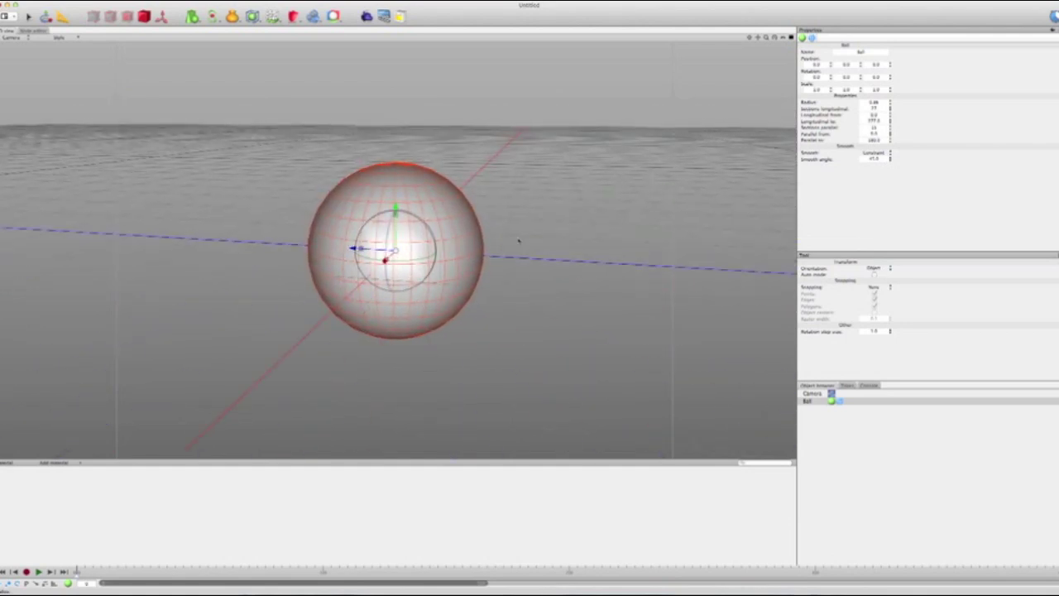
{"action": "mouse_move", "coordinate": [546, 239]}
{"action": "middle_mouse_down"}
{"action": "mouse_move", "coordinate": [449, 239]}
{"action": "mouse_move", "coordinate": [531, 229]}
{"action": "mouse_move", "coordinate": [552, 248]}
{"action": "mouse_move", "coordinate": [563, 239]}
{"action": "mouse_move", "coordinate": [548, 243]}
{"action": "middle_mouse_up"}
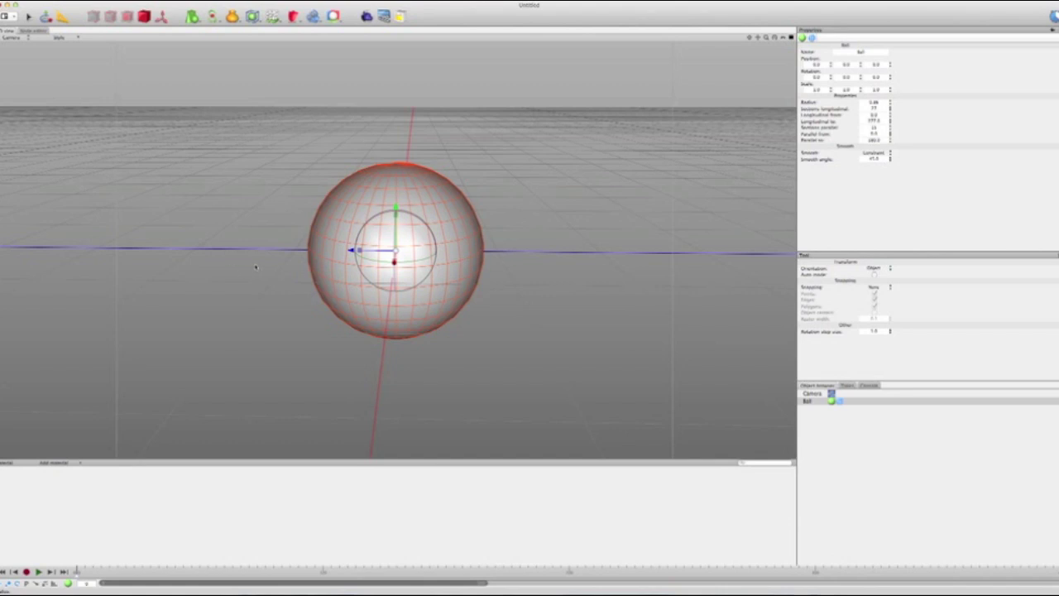
{"action": "middle_click_drag", "start_coordinate": [255, 265], "coordinate": [279, 264]}
{"action": "scroll", "coordinate": [410, 254], "scroll_direction": "up", "scroll_amount": 5}
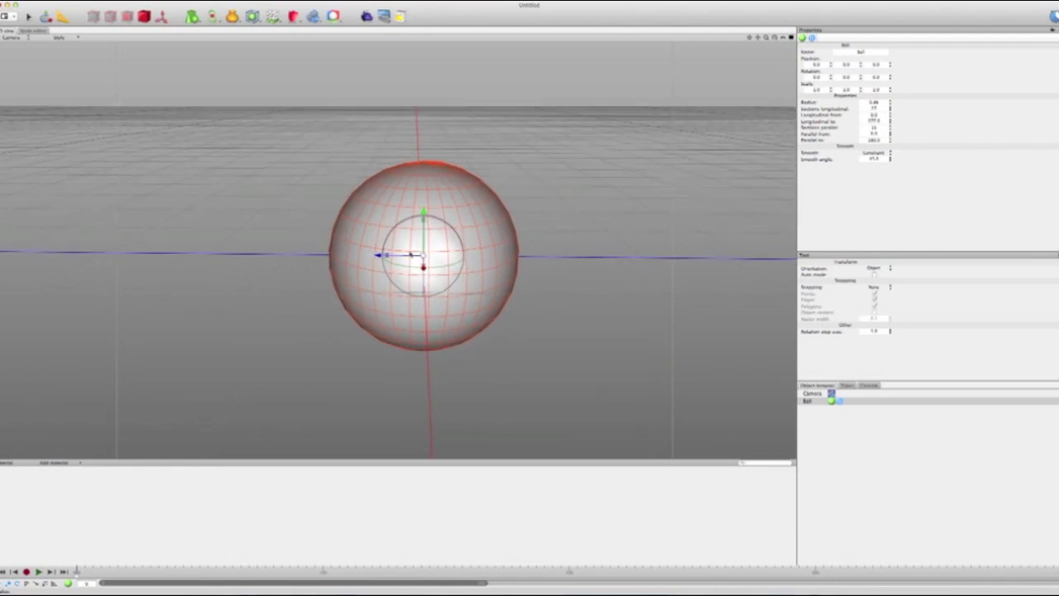
{"action": "scroll", "coordinate": [410, 254], "scroll_direction": "down", "scroll_amount": 6}
{"action": "scroll", "coordinate": [411, 253], "scroll_direction": "up", "scroll_amount": 3}
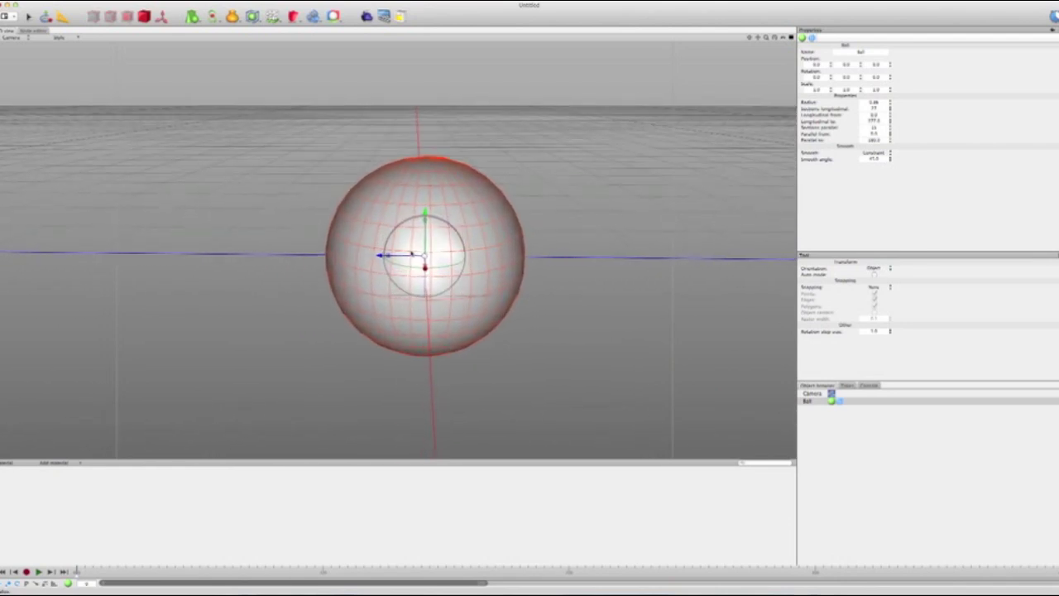
{"action": "scroll", "coordinate": [410, 253], "scroll_direction": "down", "scroll_amount": 3}
{"action": "scroll", "coordinate": [407, 252], "scroll_direction": "up", "scroll_amount": 3}
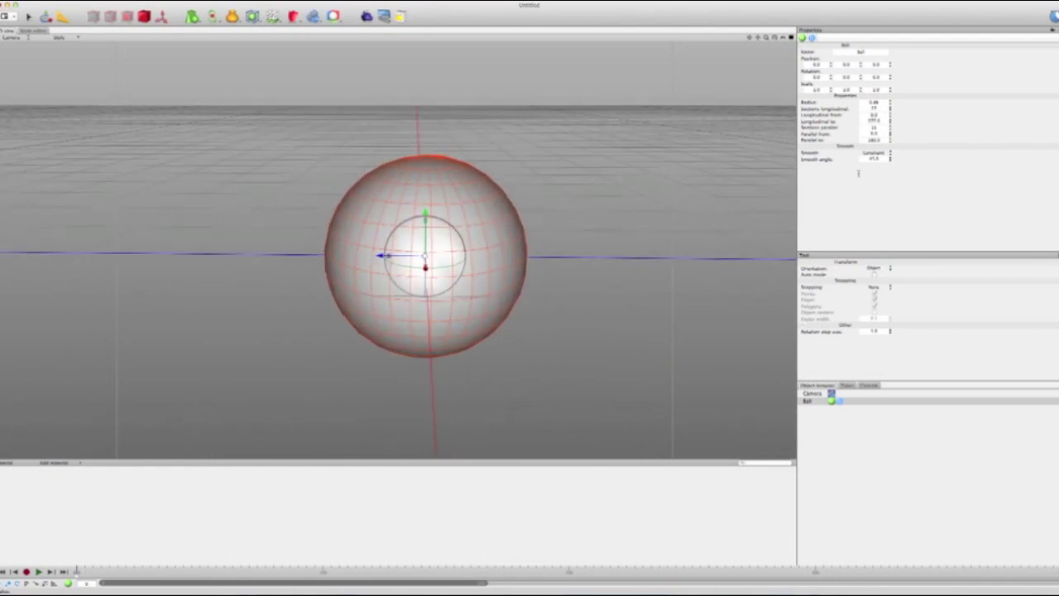
Step: Set the ball's longitudinal end angle to 360
{"action": "double_click", "coordinate": [873, 120]}
{"action": "type", "text": "360"}
{"action": "key", "text": "Return"}
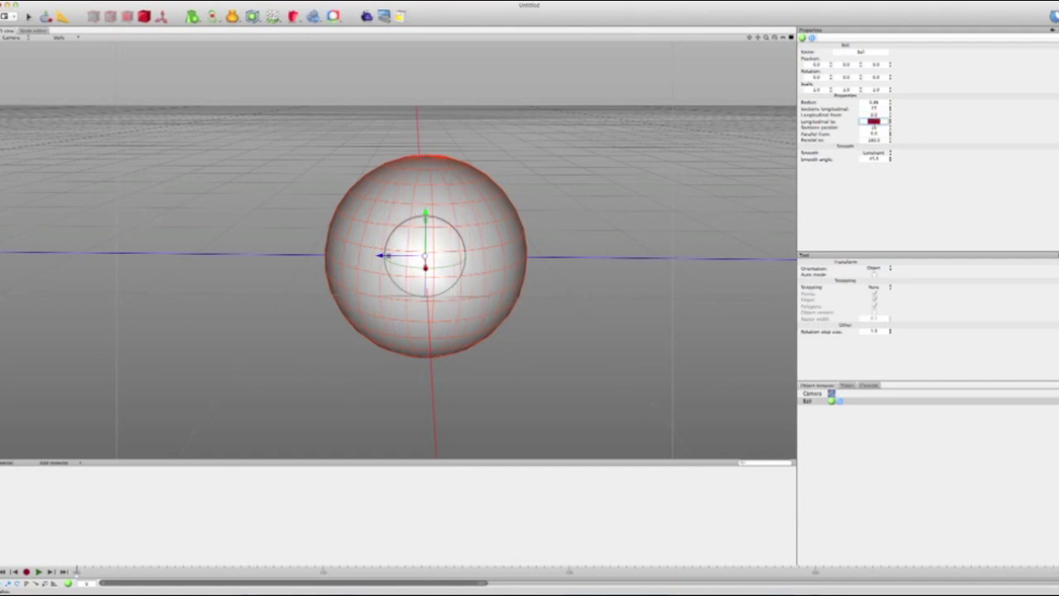
Step: Try stretching the ball along its X axis and undo the scaling
{"action": "left_click_drag", "start_coordinate": [598, 224], "coordinate": [720, 229], "text": "alt"}
{"action": "middle_click_drag", "start_coordinate": [719, 229], "coordinate": [530, 227]}
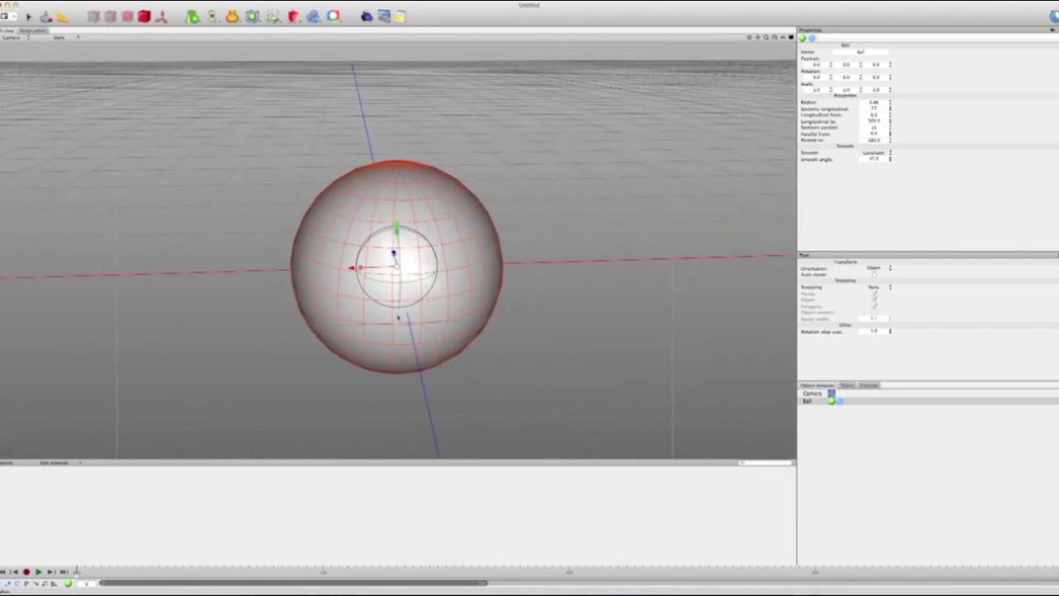
{"action": "middle_click_drag", "start_coordinate": [397, 317], "coordinate": [532, 327]}
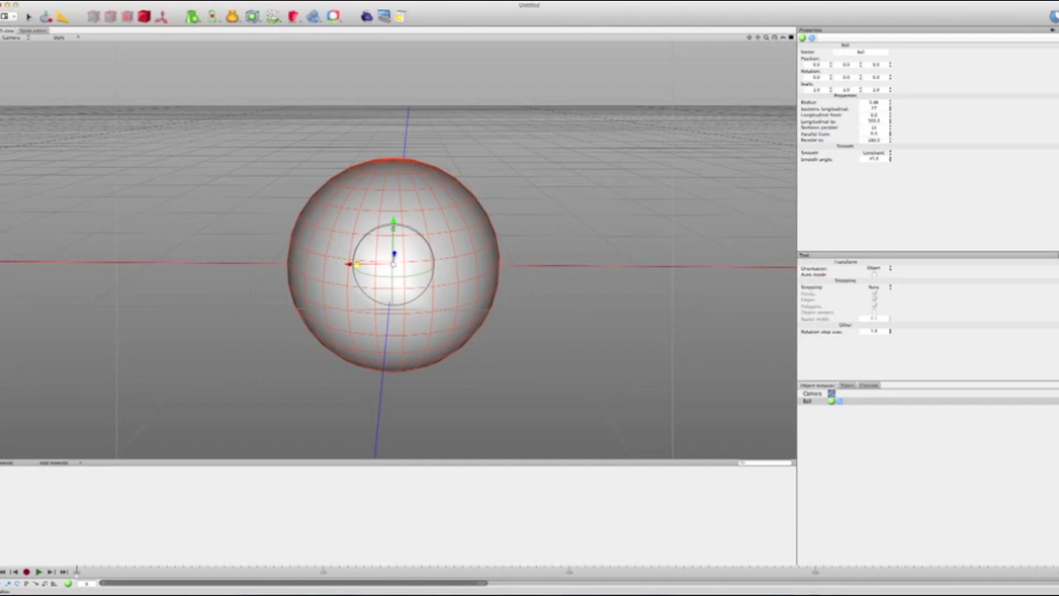
{"action": "left_click_drag", "start_coordinate": [356, 264], "coordinate": [311, 264]}
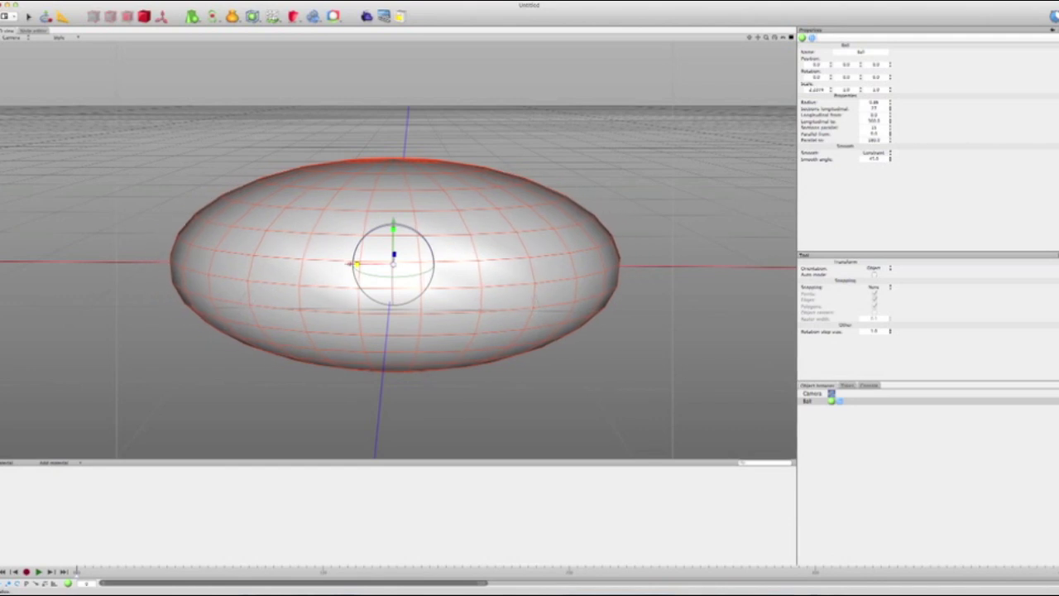
{"action": "left_click_drag", "start_coordinate": [196, 251], "coordinate": [267, 245]}
{"action": "key", "text": "super+z"}
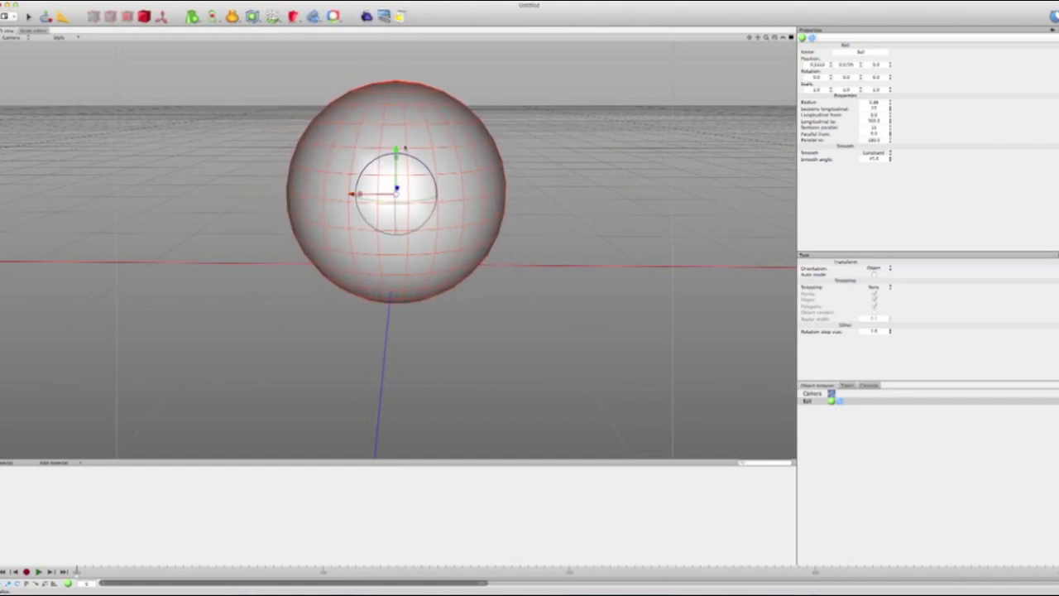
Step: Raise the ball slightly along Y, and try stretching it along its Z axis, undoing each stretch
{"action": "left_click_drag", "start_coordinate": [397, 152], "coordinate": [397, 144]}
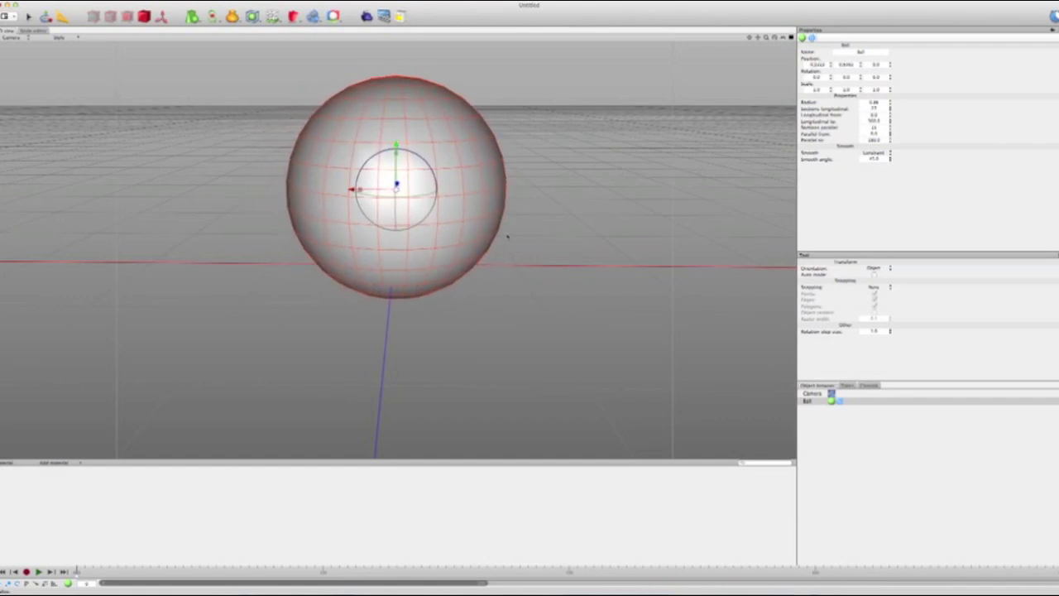
{"action": "middle_click_drag", "start_coordinate": [538, 234], "coordinate": [439, 232]}
{"action": "left_click_drag", "start_coordinate": [400, 185], "coordinate": [418, 187]}
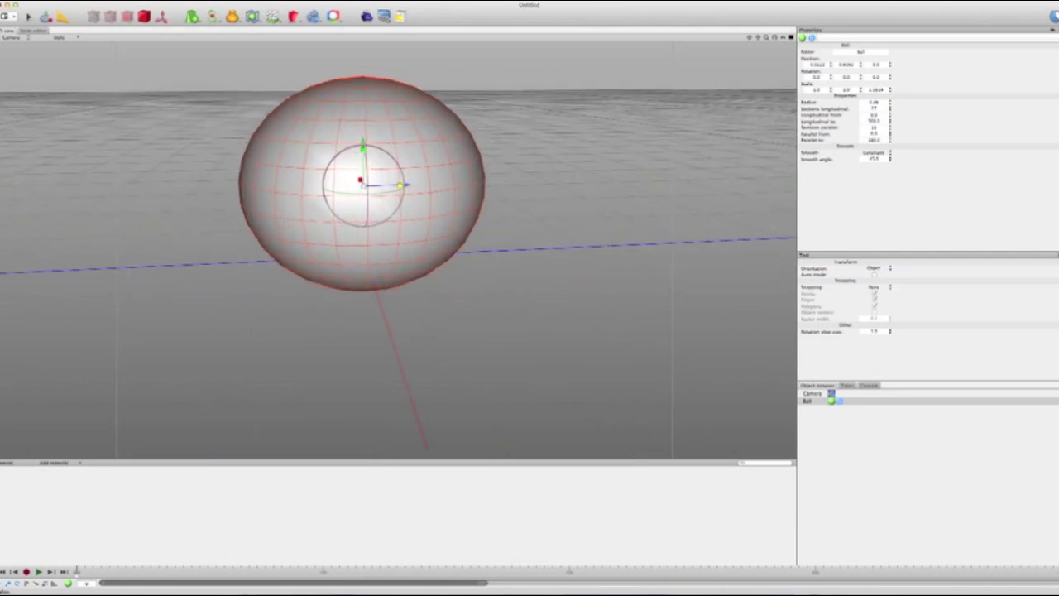
{"action": "key", "text": "super+z"}
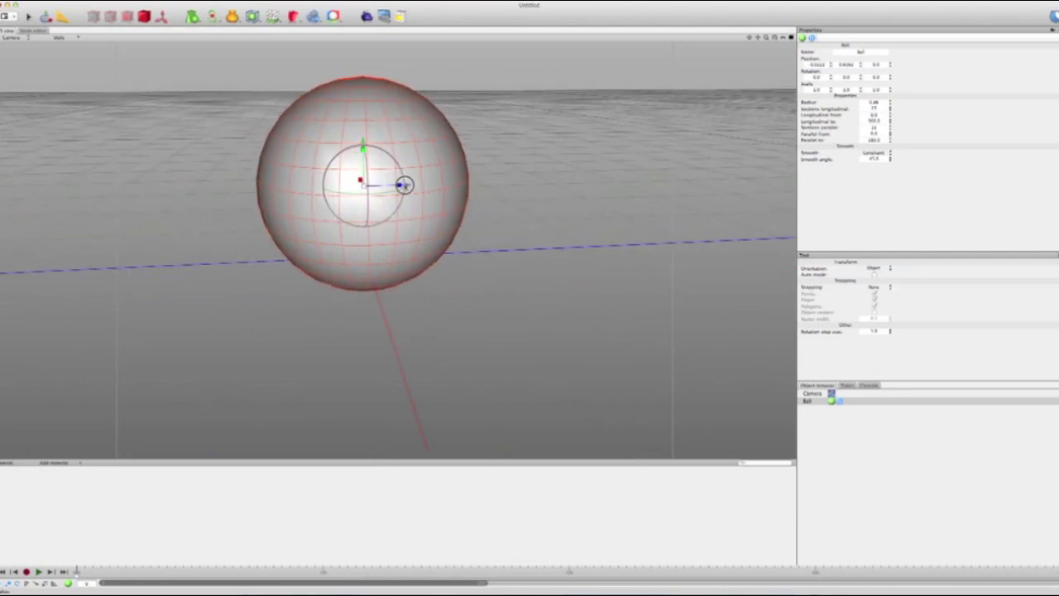
{"action": "left_click_drag", "start_coordinate": [404, 184], "coordinate": [422, 187]}
{"action": "key", "text": "super+z"}
Step: Try rotating the ball about its axes and undo the rotations
{"action": "left_click_drag", "start_coordinate": [450, 290], "coordinate": [522, 308], "text": "alt"}
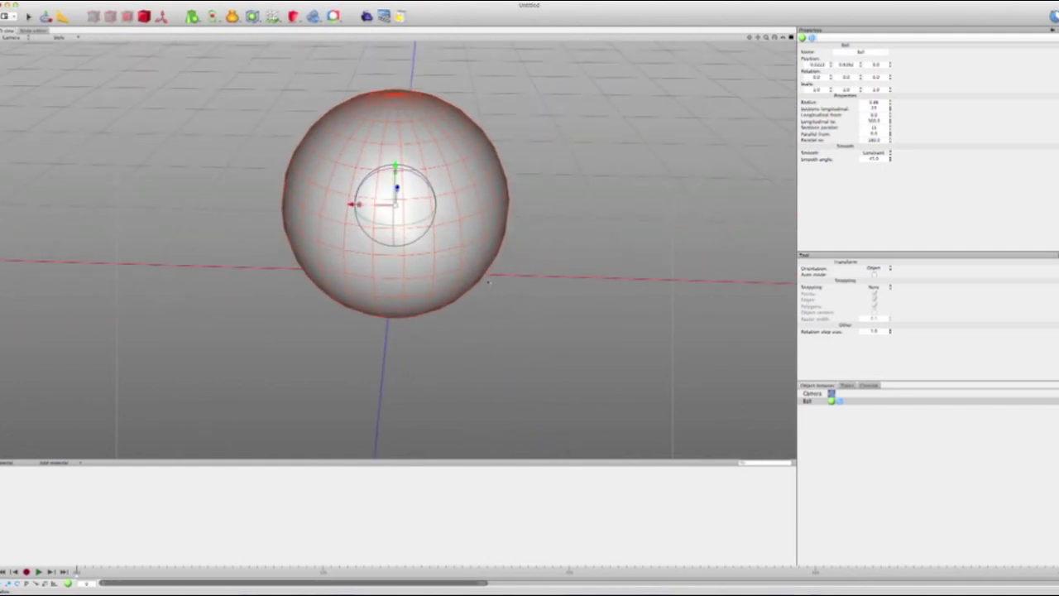
{"action": "left_click_drag", "start_coordinate": [415, 174], "coordinate": [396, 194]}
{"action": "key", "text": "super+z"}
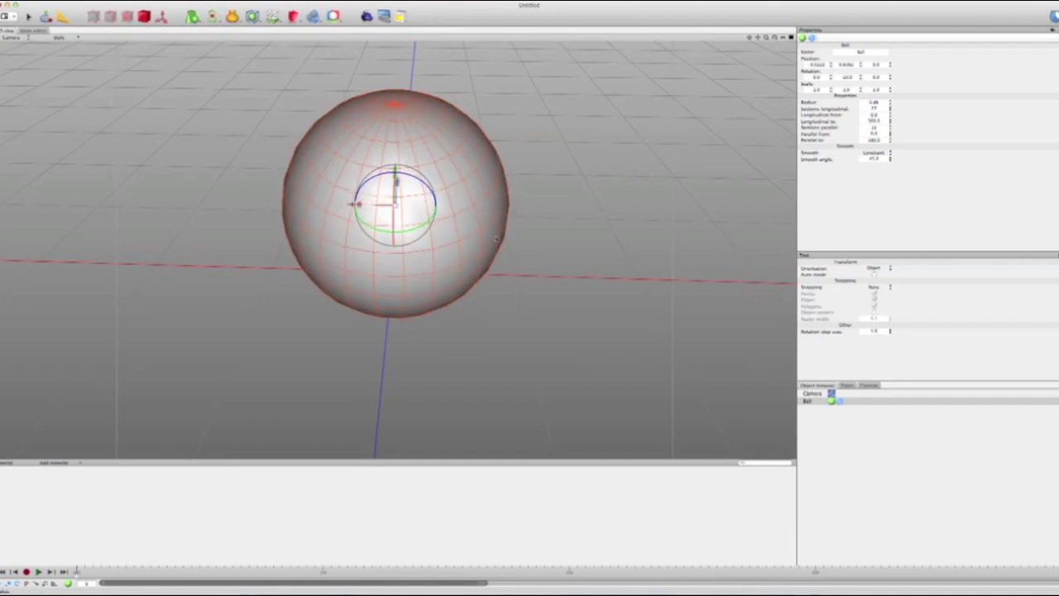
{"action": "key", "text": "super+z"}
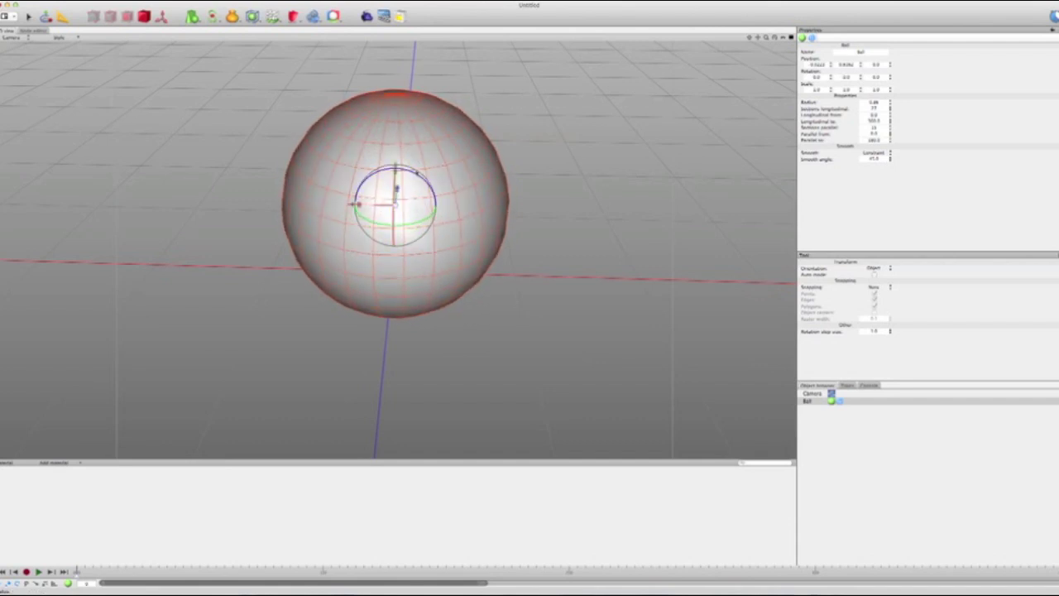
{"action": "mouse_move", "coordinate": [420, 227]}
{"action": "left_mouse_down"}
{"action": "mouse_move", "coordinate": [438, 220]}
{"action": "mouse_move", "coordinate": [404, 221]}
{"action": "left_mouse_up"}
{"action": "key", "text": "super+z"}
Step: Raise the ball higher above the grid along its Y axis
{"action": "mouse_move", "coordinate": [484, 279]}
{"action": "middle_mouse_down"}
{"action": "mouse_move", "coordinate": [494, 259]}
{"action": "mouse_move", "coordinate": [485, 250]}
{"action": "mouse_move", "coordinate": [486, 260]}
{"action": "middle_mouse_up"}
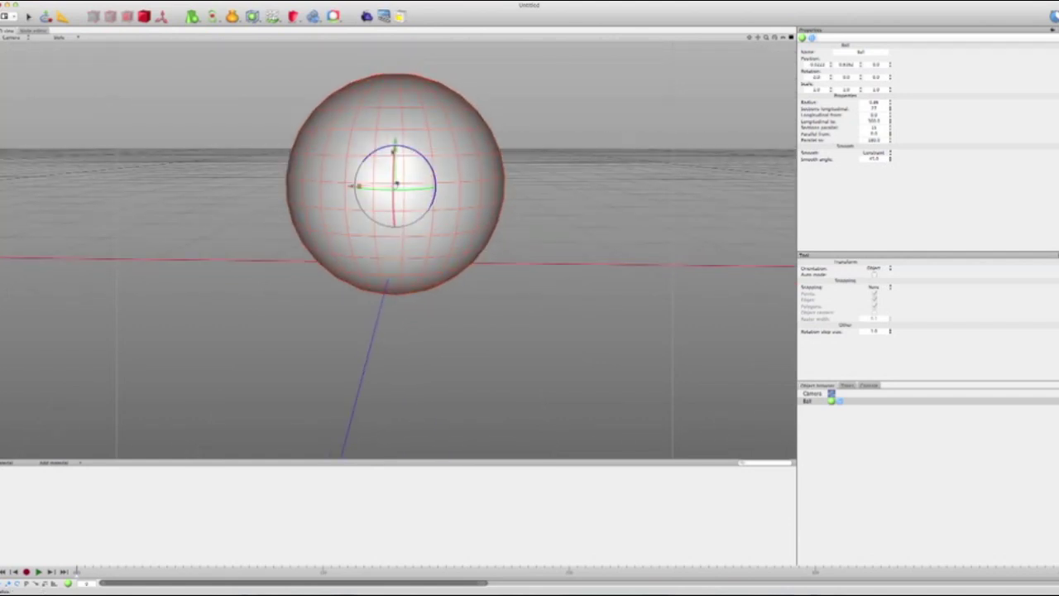
{"action": "left_click_drag", "start_coordinate": [395, 144], "coordinate": [396, 118]}
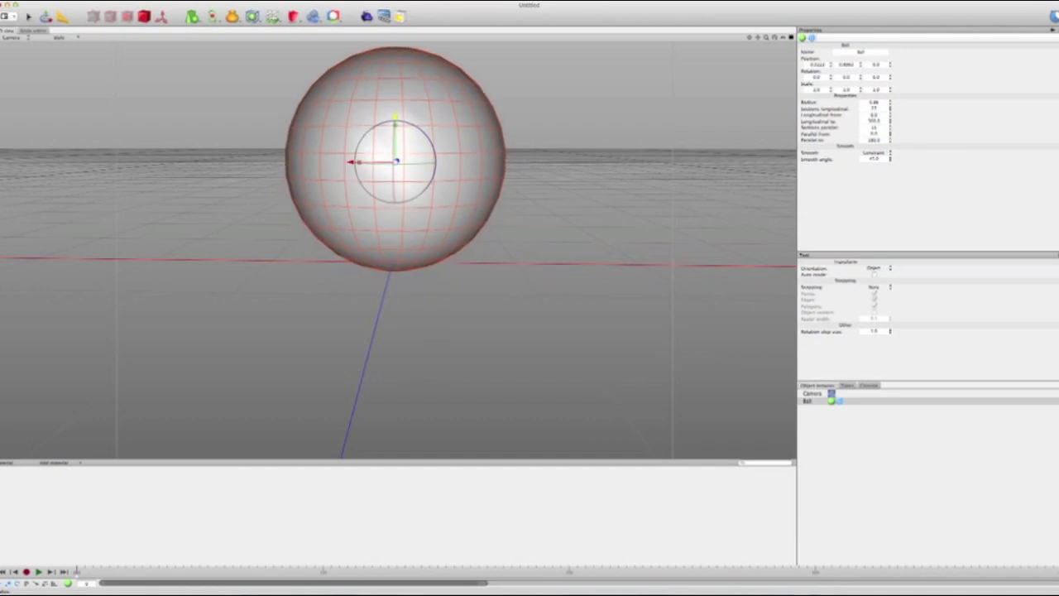
{"action": "middle_click_drag", "start_coordinate": [451, 272], "coordinate": [478, 237]}
{"action": "middle_click_drag", "start_coordinate": [534, 194], "coordinate": [543, 225]}
{"action": "left_click_drag", "start_coordinate": [542, 223], "coordinate": [544, 221], "text": "alt"}
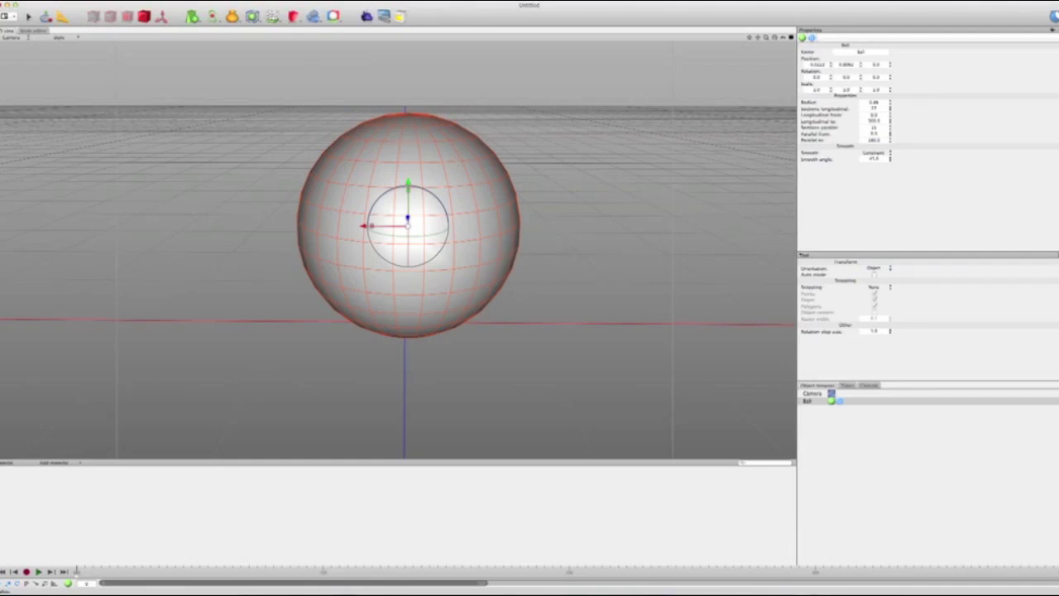
Step: Add a box primitive and move it up along Y and out along X, beside the ball
{"action": "left_click", "coordinate": [192, 16]}
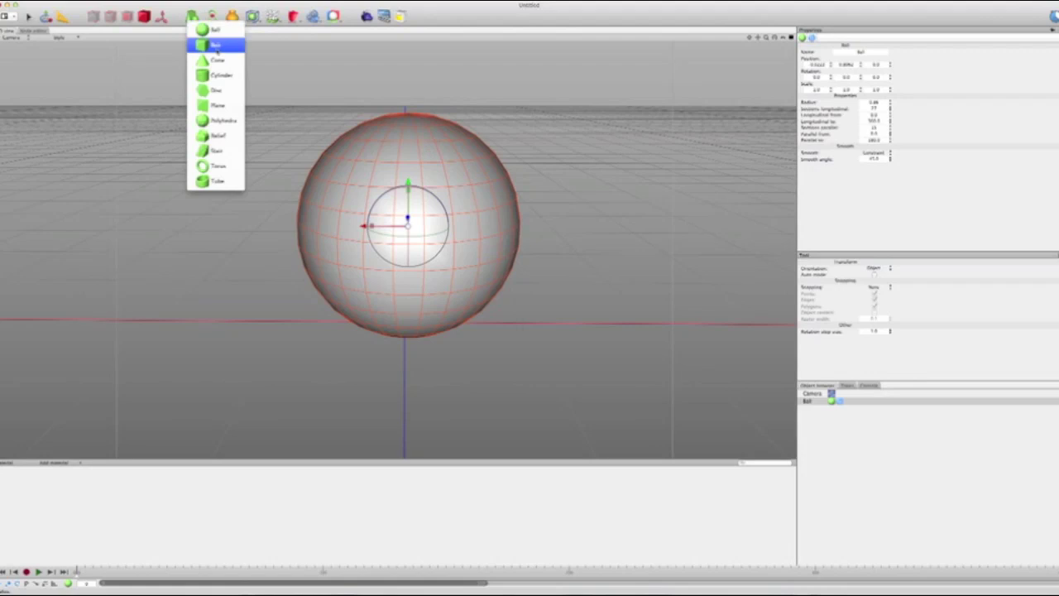
{"action": "left_click", "coordinate": [213, 44]}
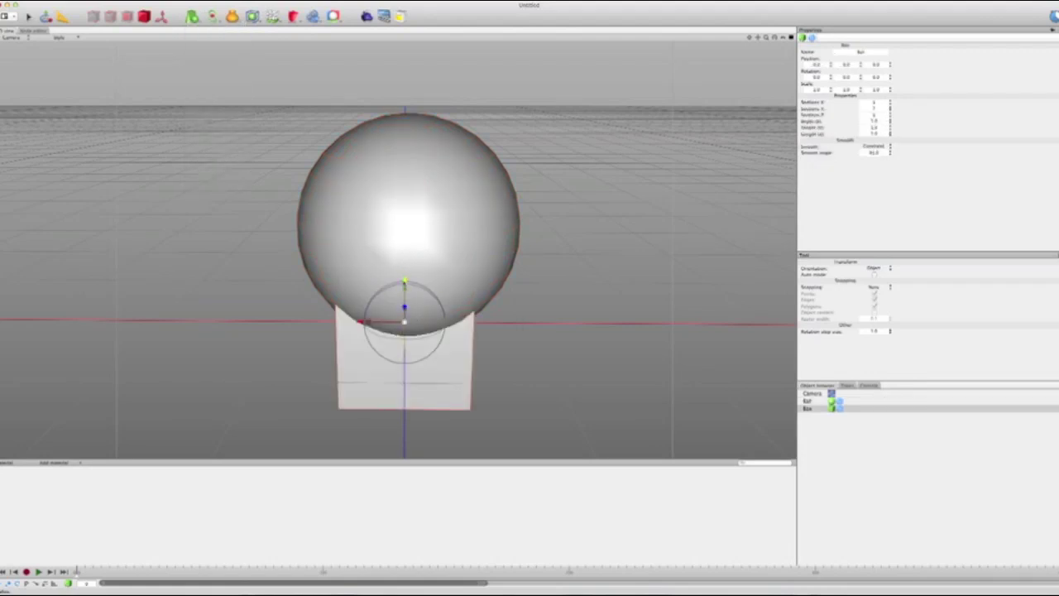
{"action": "left_click_drag", "start_coordinate": [405, 282], "coordinate": [404, 137]}
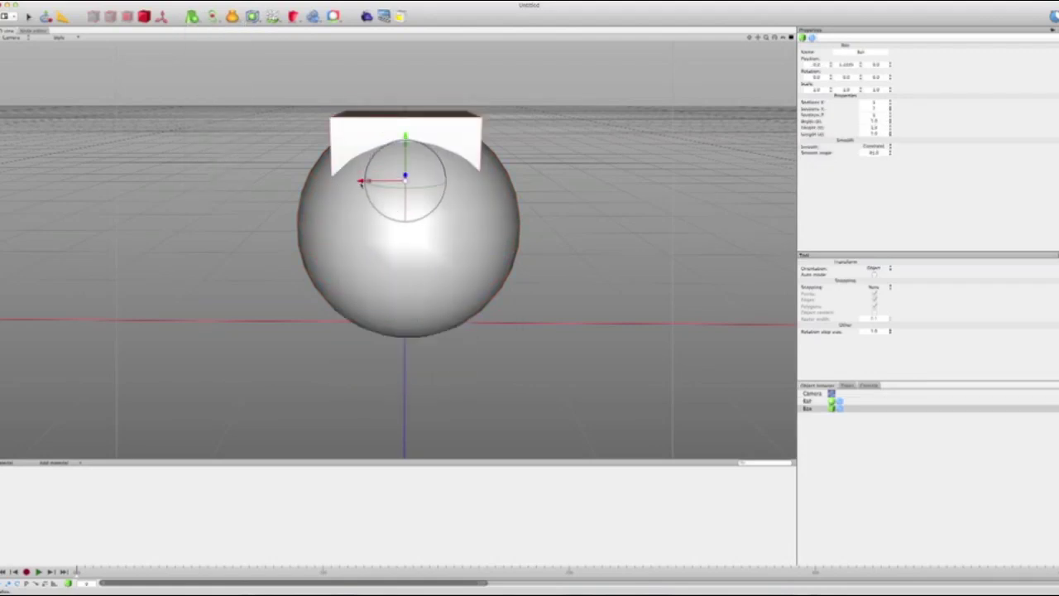
{"action": "left_click_drag", "start_coordinate": [361, 181], "coordinate": [225, 179]}
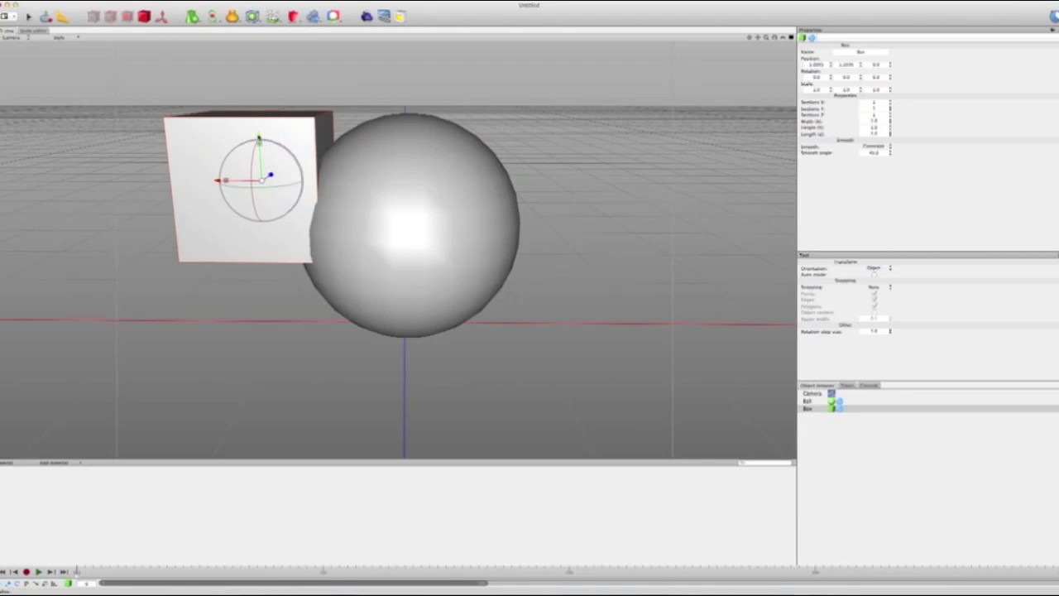
Step: Reposition the box lower and farther back along Z, partly behind the ball
{"action": "left_click", "coordinate": [271, 199]}
{"action": "left_click_drag", "start_coordinate": [290, 279], "coordinate": [296, 306], "text": "alt"}
{"action": "middle_click_drag", "start_coordinate": [295, 306], "coordinate": [314, 320]}
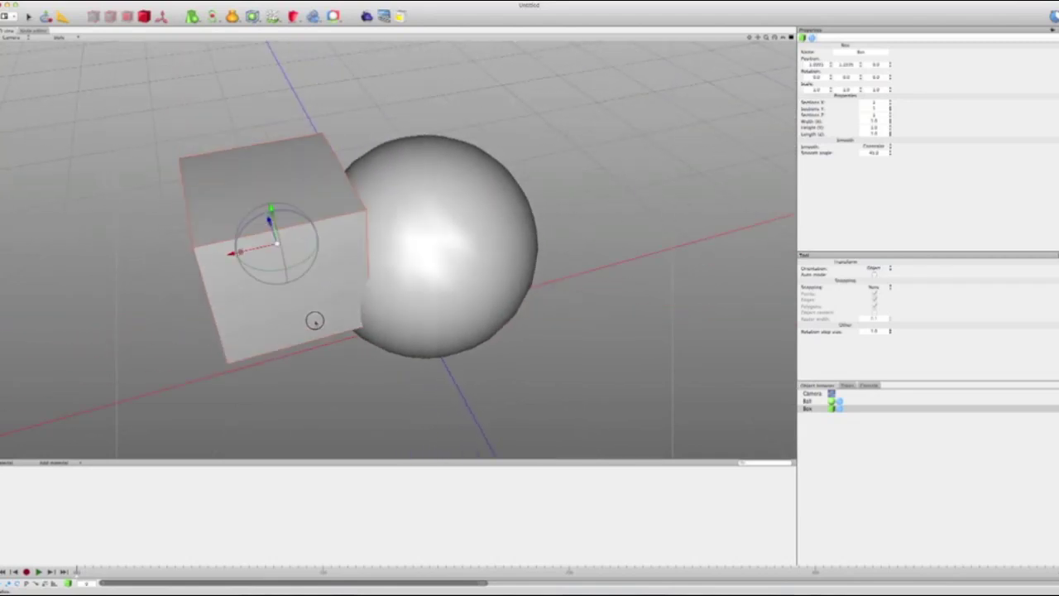
{"action": "left_click_drag", "start_coordinate": [270, 221], "coordinate": [236, 100]}
{"action": "left_click_drag", "start_coordinate": [254, 158], "coordinate": [315, 319]}
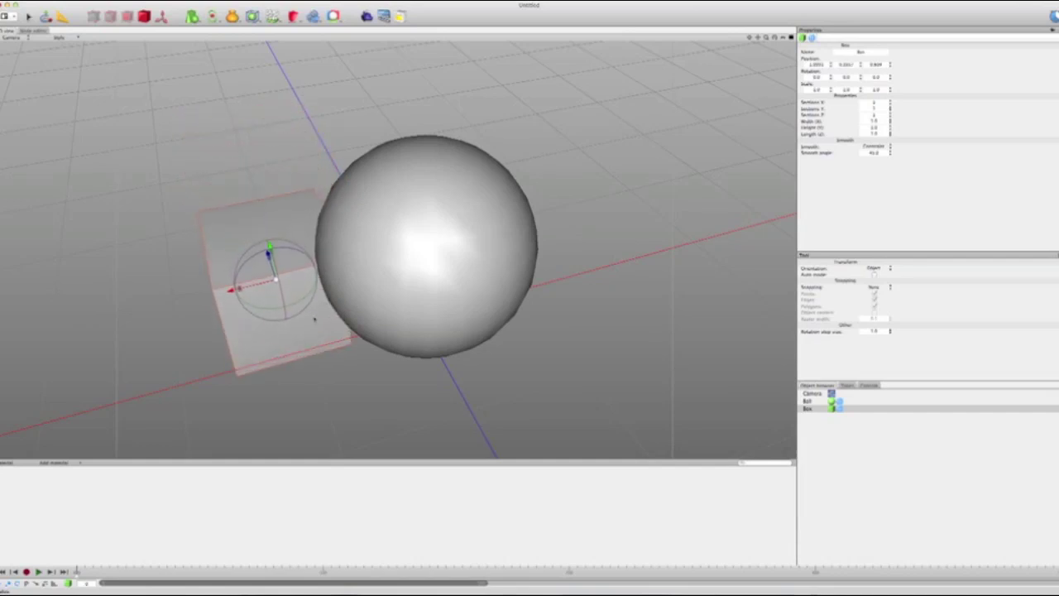
{"action": "mouse_move", "coordinate": [470, 409]}
{"action": "left_mouse_down", "text": "alt"}
{"action": "mouse_move", "coordinate": [488, 372]}
{"action": "mouse_move", "coordinate": [498, 381]}
{"action": "mouse_move", "coordinate": [469, 383]}
{"action": "mouse_move", "coordinate": [469, 418]}
{"action": "mouse_move", "coordinate": [450, 418]}
{"action": "left_mouse_up", "text": "alt"}
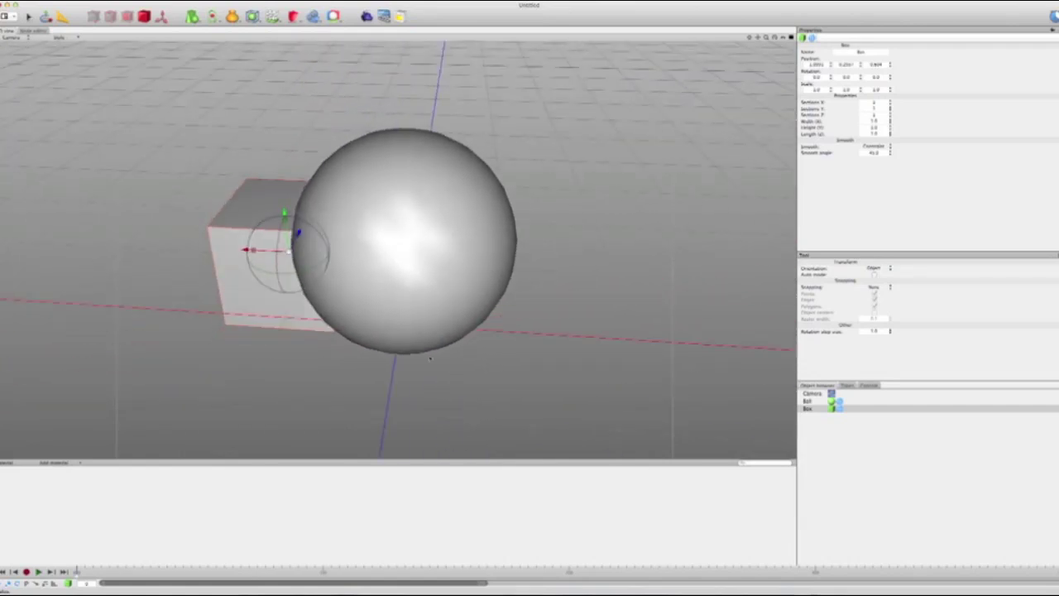
{"action": "left_click", "coordinate": [807, 408]}
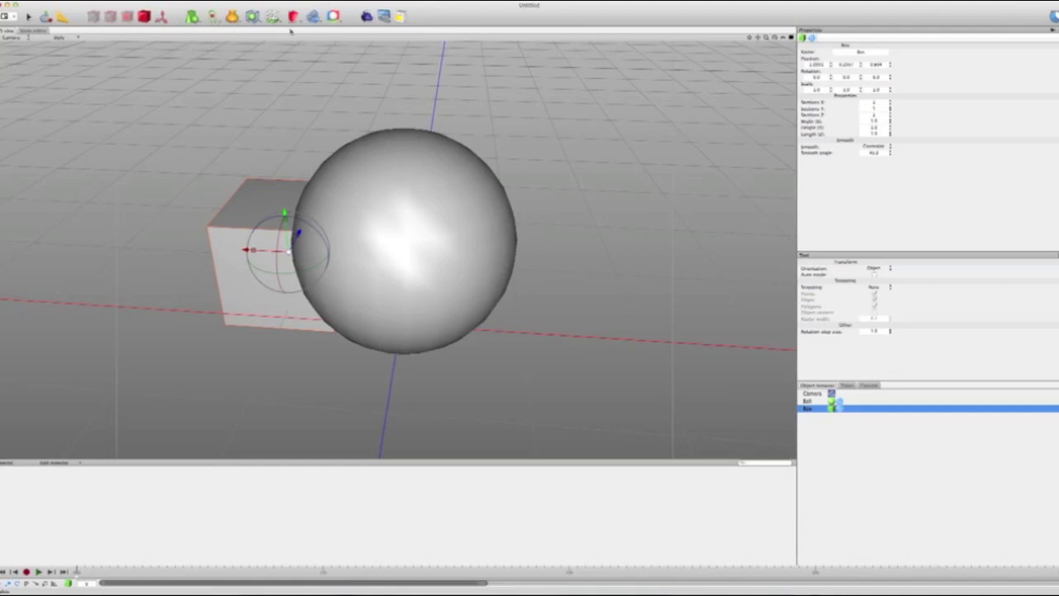
{"action": "left_click", "coordinate": [233, 16]}
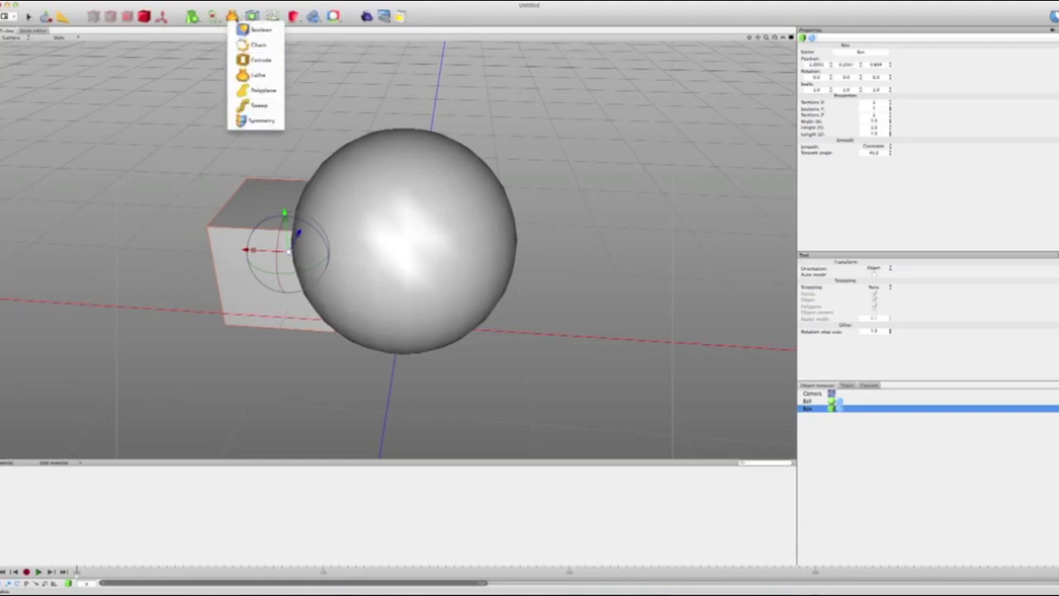
{"action": "left_click", "coordinate": [236, 17]}
{"action": "left_click", "coordinate": [253, 16]}
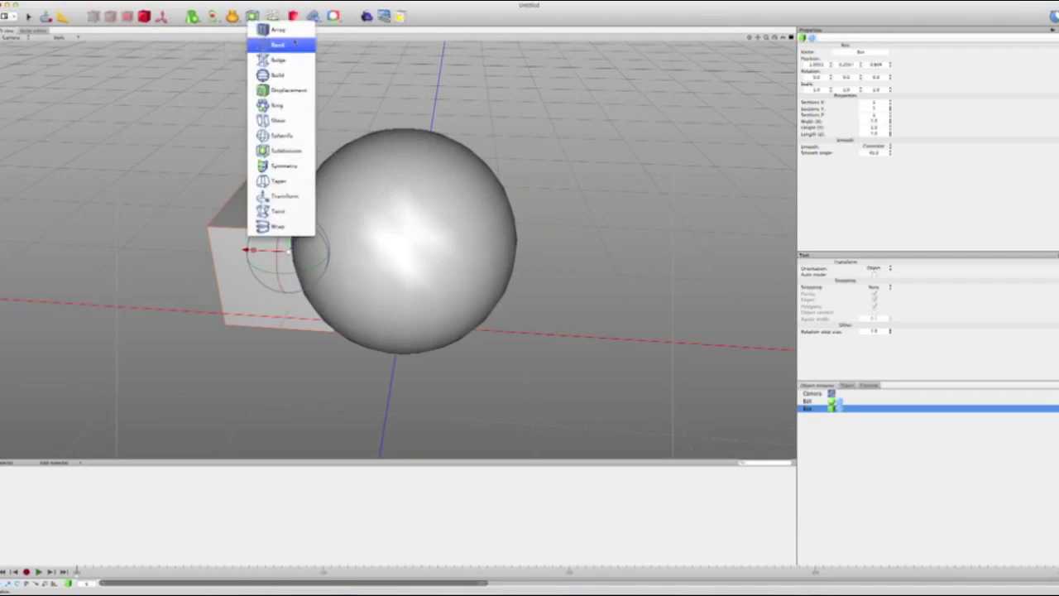
{"action": "left_click", "coordinate": [253, 16]}
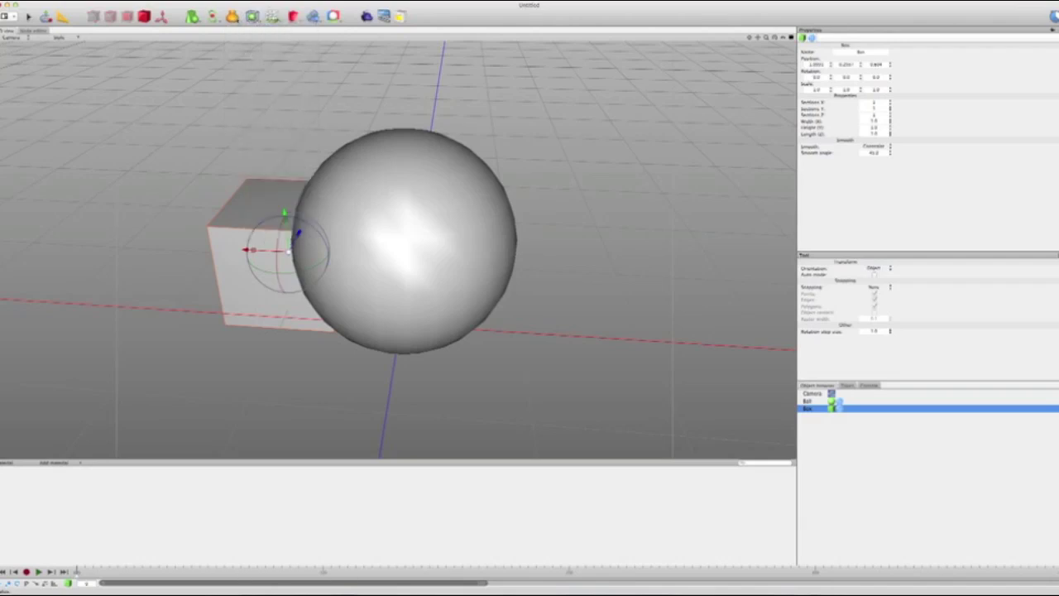
Step: Add a Boolean creator and nest the ball and then the box under it, so the box is subtracted from the ball
{"action": "left_click", "coordinate": [232, 17]}
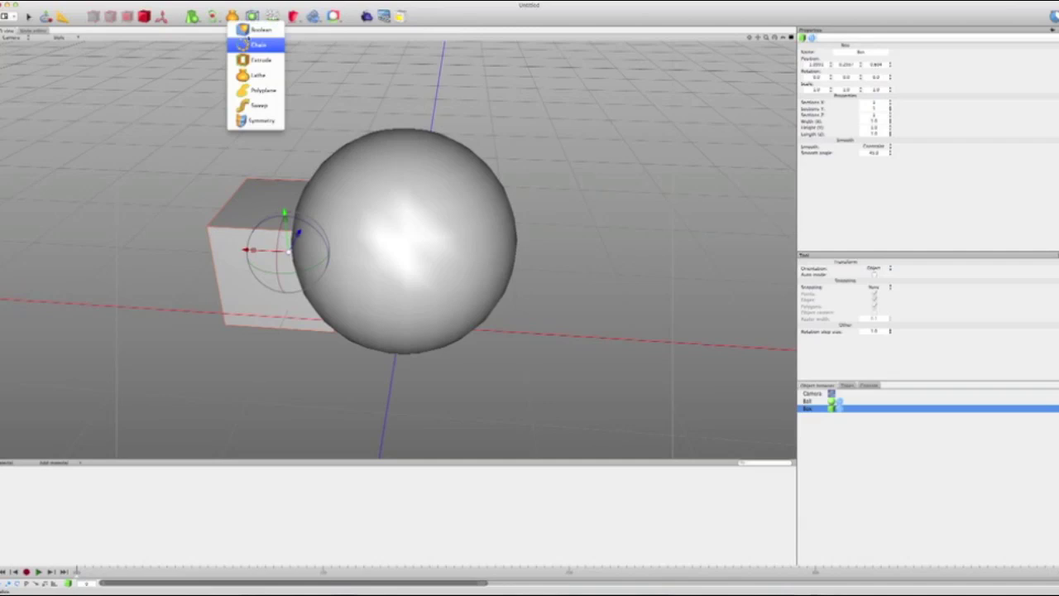
{"action": "left_click", "coordinate": [258, 30]}
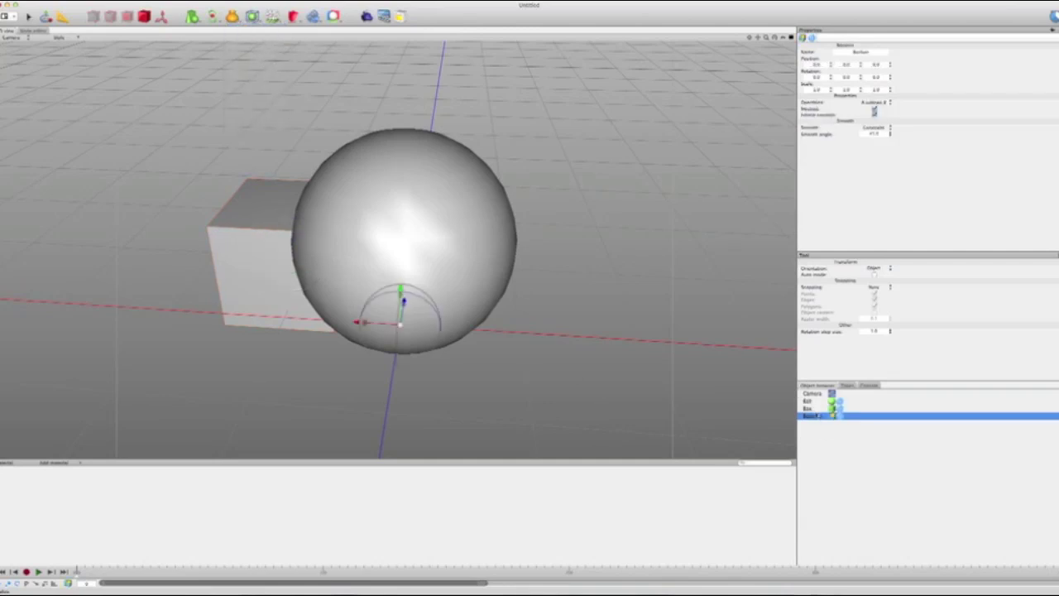
{"action": "left_click_drag", "start_coordinate": [811, 410], "coordinate": [812, 413]}
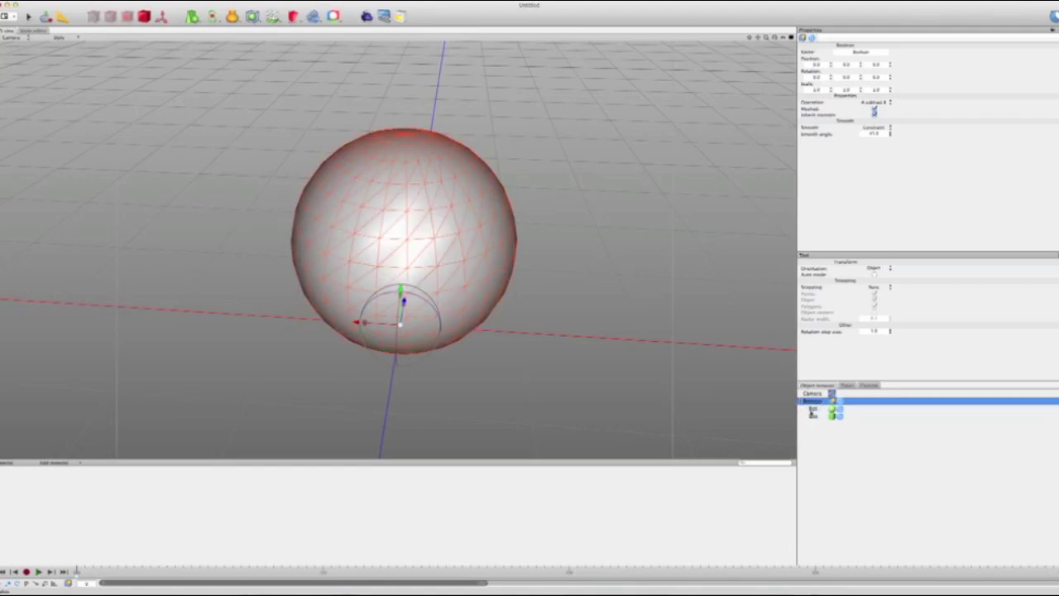
{"action": "middle_click_drag", "start_coordinate": [593, 392], "coordinate": [558, 286]}
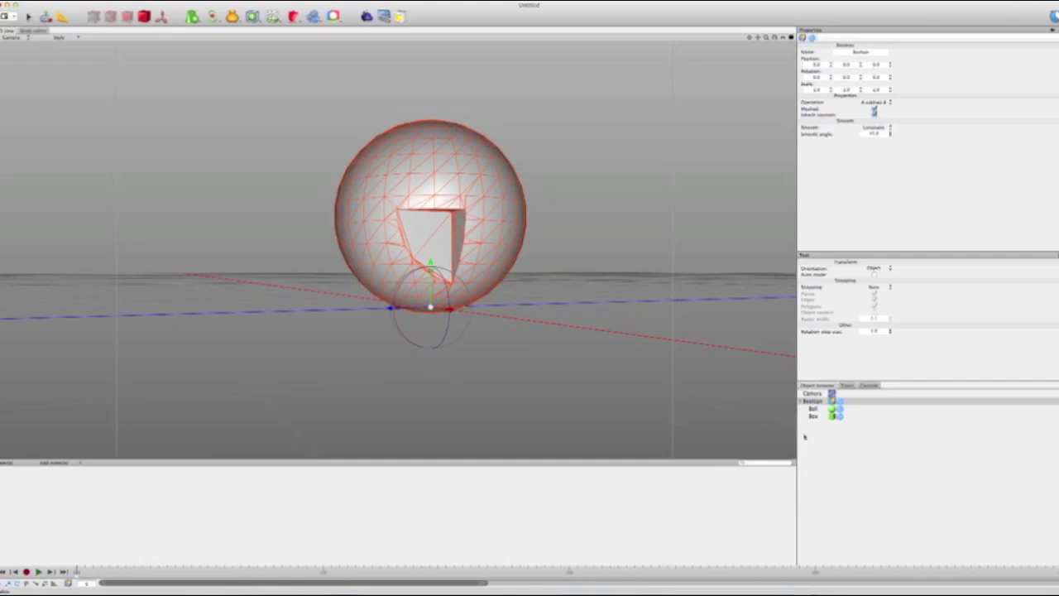
Step: Undo the Boolean nesting and nest the box above the ball, so the ball is subtracted from the box
{"action": "key", "text": "super+z"}
{"action": "key", "text": "super+z"}
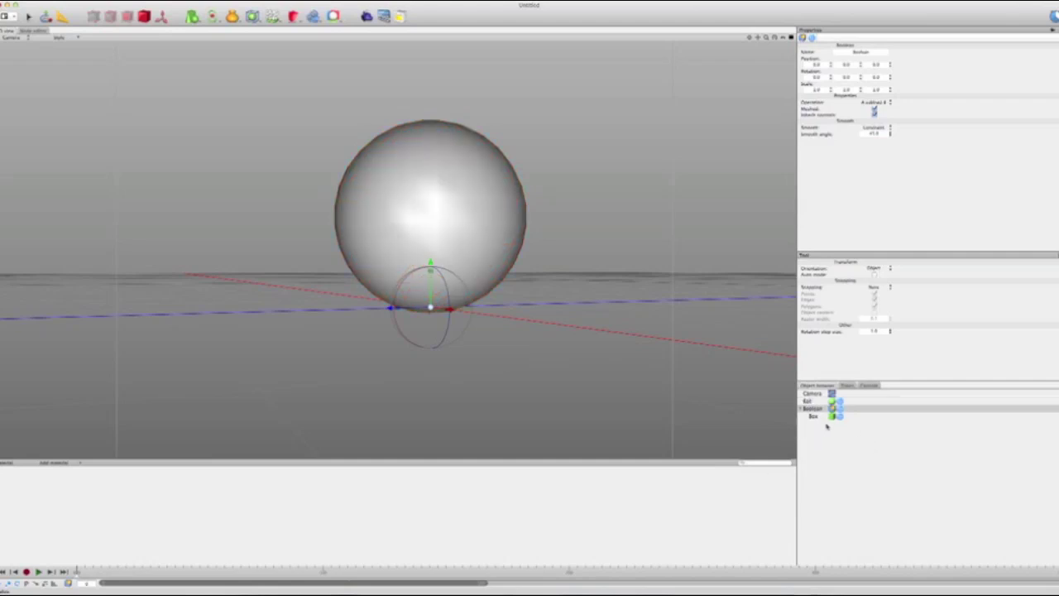
{"action": "mouse_move", "coordinate": [808, 404]}
{"action": "left_mouse_down"}
{"action": "mouse_move", "coordinate": [810, 421]}
{"action": "mouse_move", "coordinate": [812, 411]}
{"action": "left_mouse_up"}
{"action": "key", "text": "super+z"}
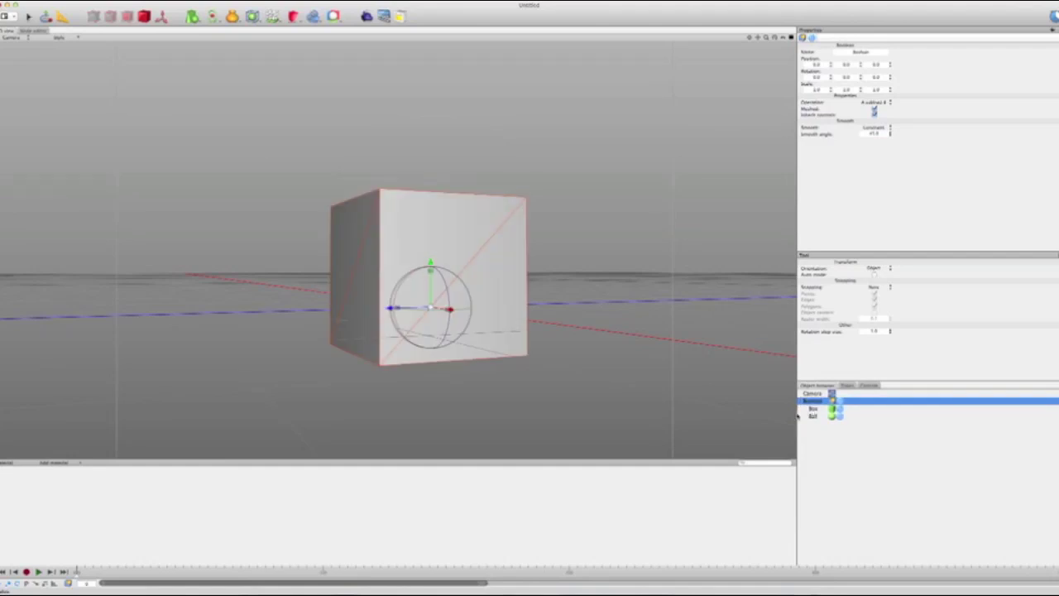
{"action": "left_click_drag", "start_coordinate": [661, 364], "coordinate": [458, 323], "text": "alt"}
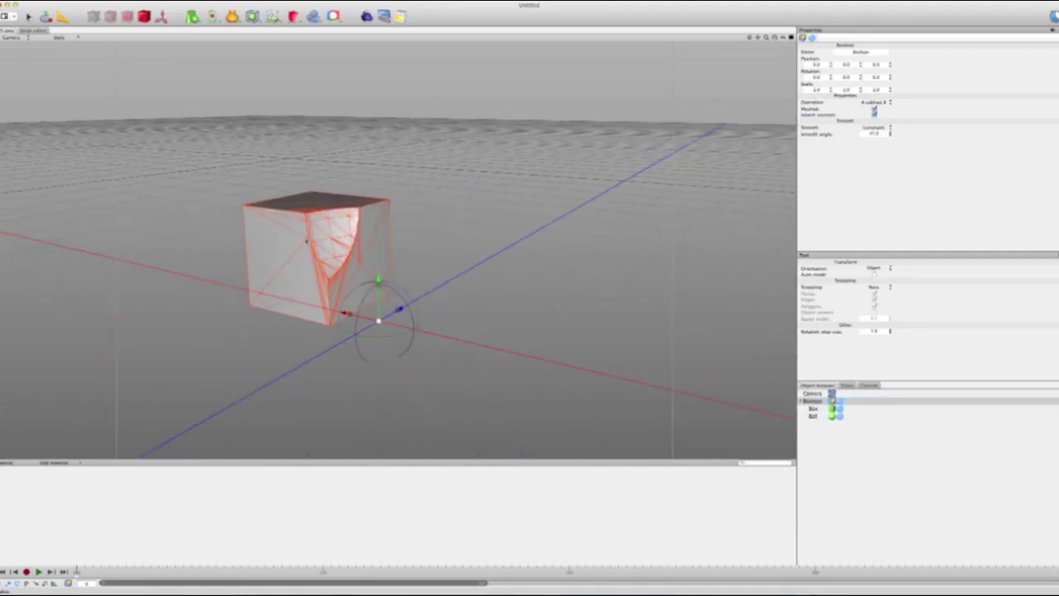
Step: Undo the nesting so the ball and box are separate from the Boolean again
{"action": "left_click", "coordinate": [813, 416]}
{"action": "left_click_drag", "start_coordinate": [412, 297], "coordinate": [468, 330], "text": "alt"}
{"action": "key", "text": "super+z"}
{"action": "key", "text": "super+z"}
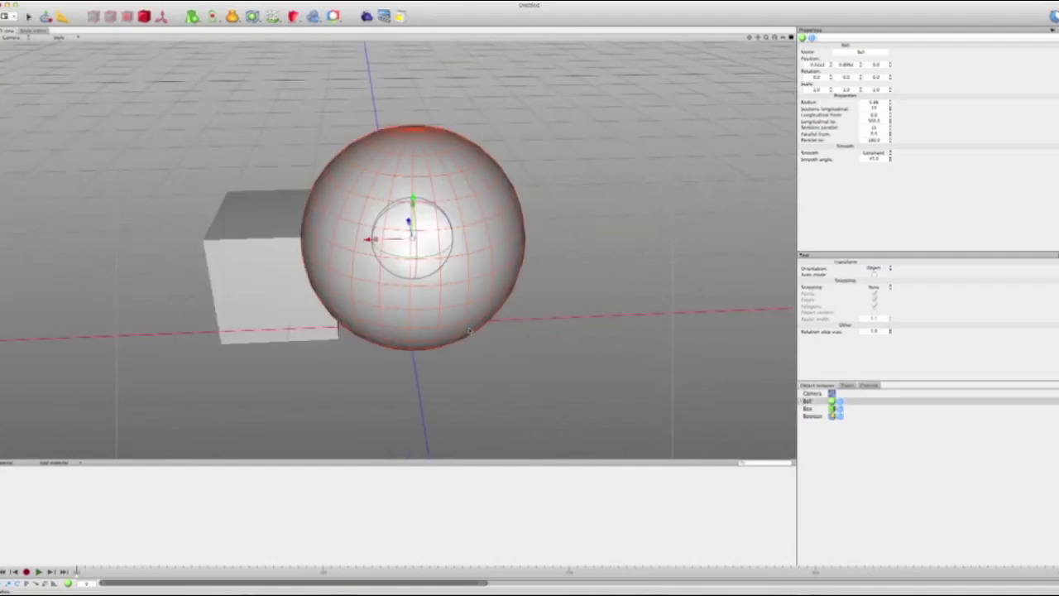
Step: Delete the Boolean and the ball, leaving only the box in the scene
{"action": "left_click", "coordinate": [807, 416]}
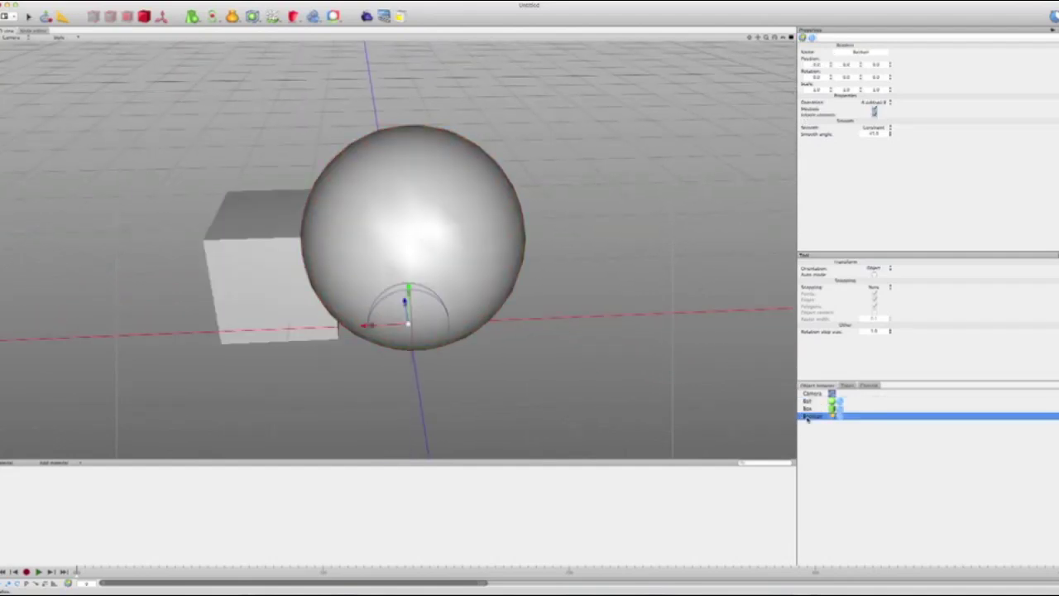
{"action": "key", "text": "BackSpace"}
{"action": "middle_click_drag", "start_coordinate": [589, 380], "coordinate": [550, 346]}
{"action": "left_click", "coordinate": [808, 401]}
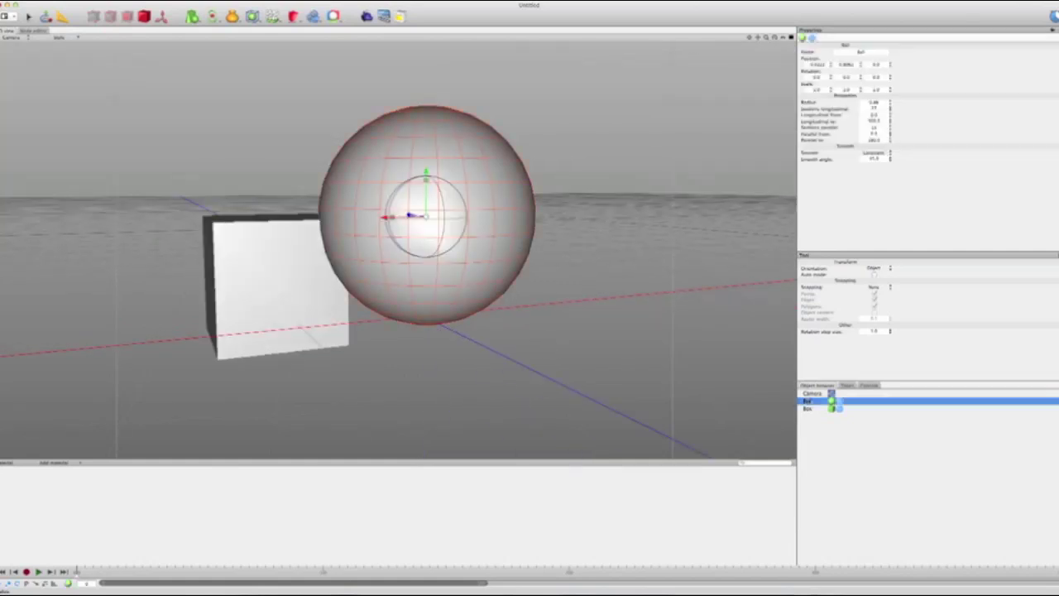
{"action": "key", "text": "BackSpace"}
Step: Add a Taper modifier and nest the box under it in the object hierarchy
{"action": "middle_click_drag", "start_coordinate": [424, 341], "coordinate": [524, 325]}
{"action": "left_click", "coordinate": [253, 16]}
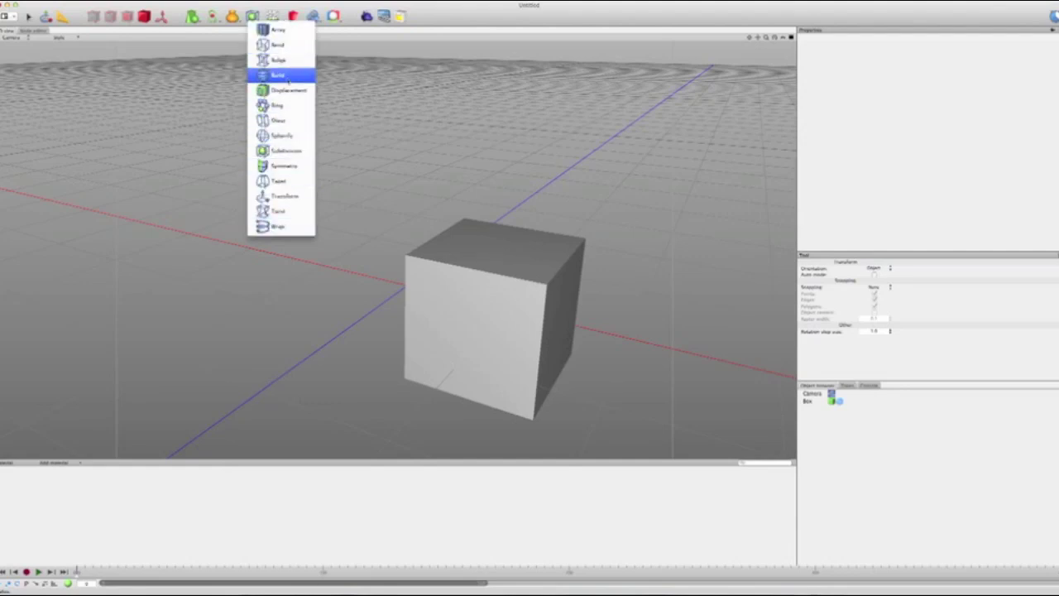
{"action": "left_click", "coordinate": [282, 180]}
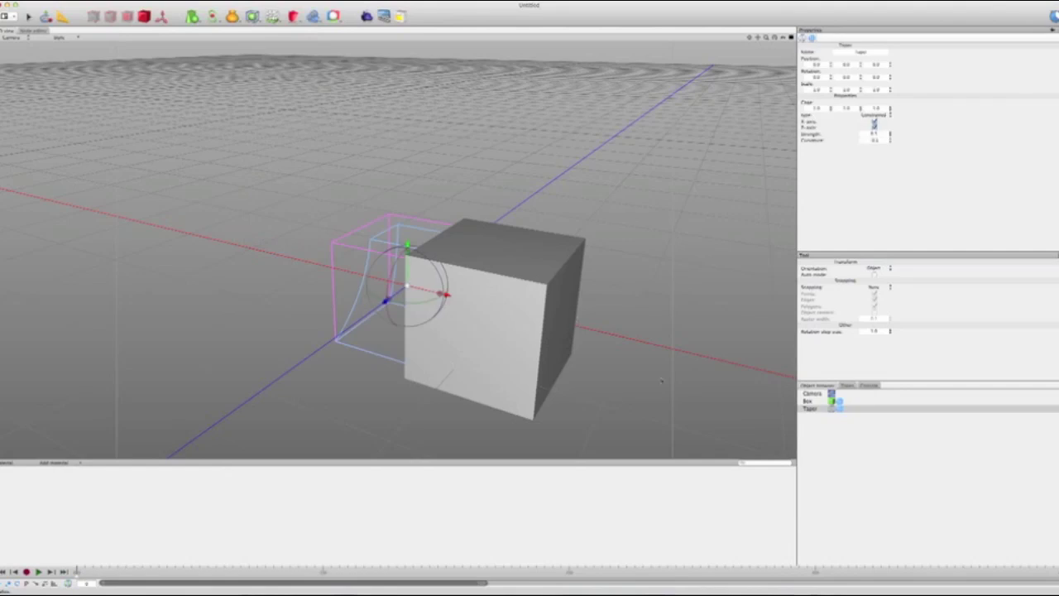
{"action": "middle_click_drag", "start_coordinate": [581, 397], "coordinate": [736, 375]}
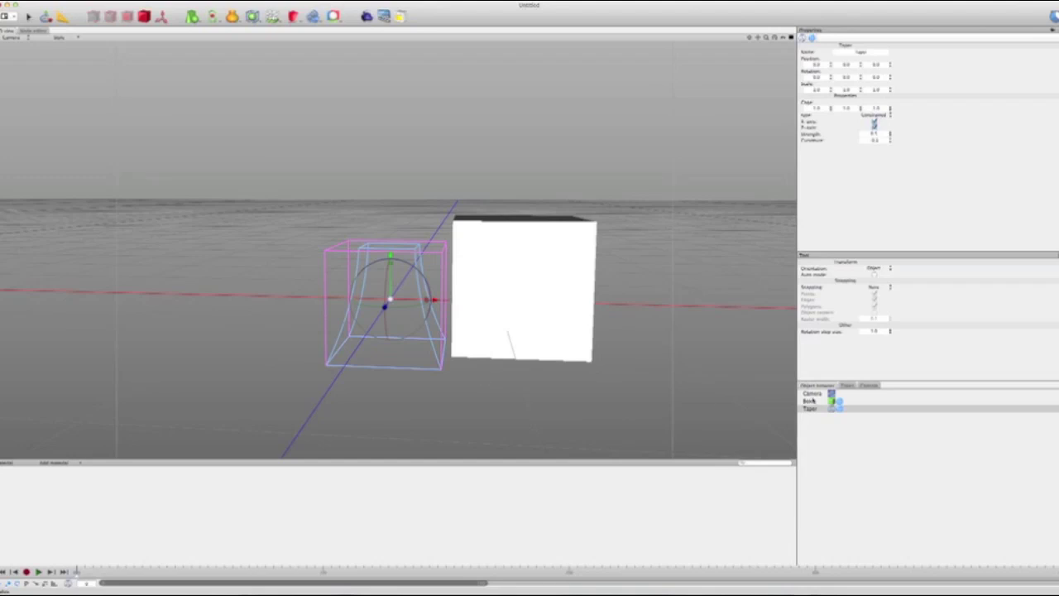
{"action": "left_click_drag", "start_coordinate": [813, 401], "coordinate": [813, 410]}
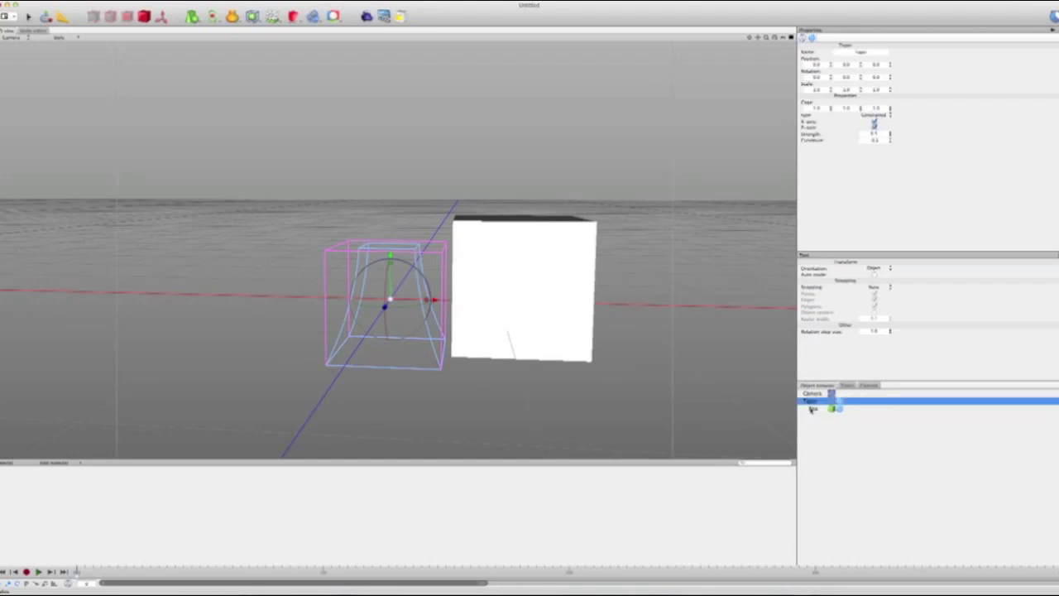
{"action": "middle_click_drag", "start_coordinate": [595, 390], "coordinate": [632, 410]}
Step: Try moving the Taper along its X and Y axes with the box nested under it, and undo the moves
{"action": "mouse_move", "coordinate": [404, 287]}
{"action": "left_mouse_down"}
{"action": "mouse_move", "coordinate": [430, 289]}
{"action": "mouse_move", "coordinate": [385, 289]}
{"action": "left_mouse_up"}
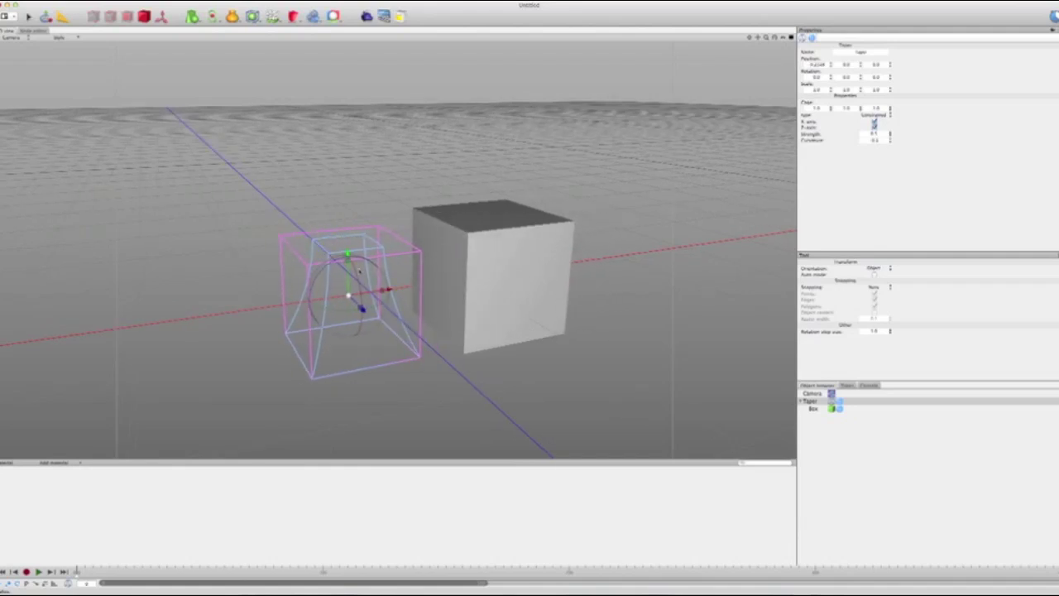
{"action": "left_click_drag", "start_coordinate": [347, 254], "coordinate": [348, 239]}
{"action": "key", "text": "super+z"}
{"action": "key", "text": "super+z"}
{"action": "key", "text": "super+z"}
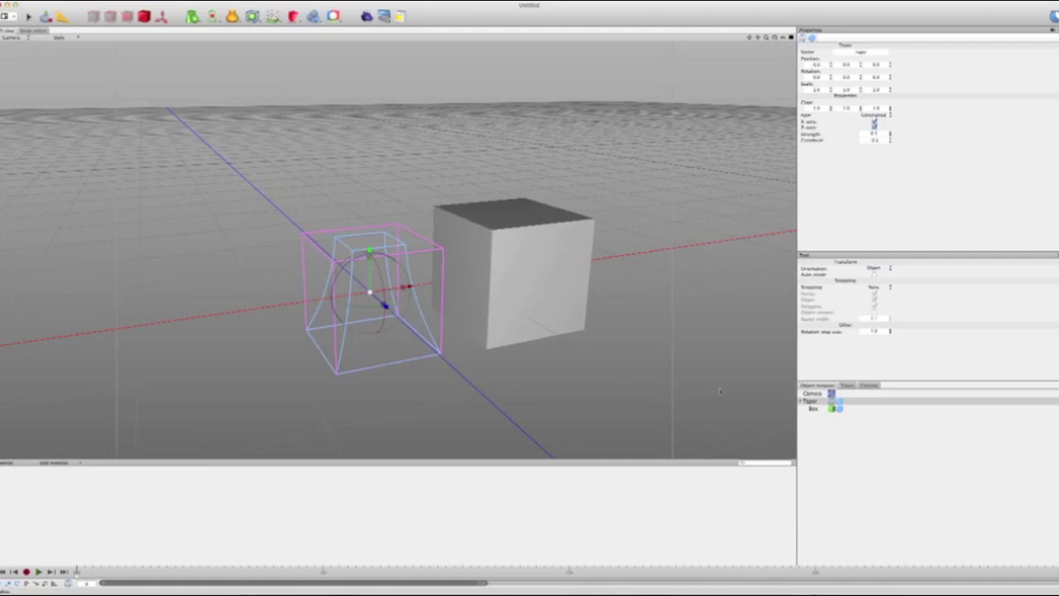
Step: Nest the Taper modifier under the box and move it along Y and X so its cage overlaps the box
{"action": "left_click_drag", "start_coordinate": [814, 410], "coordinate": [815, 401]}
{"action": "middle_click_drag", "start_coordinate": [577, 374], "coordinate": [712, 373]}
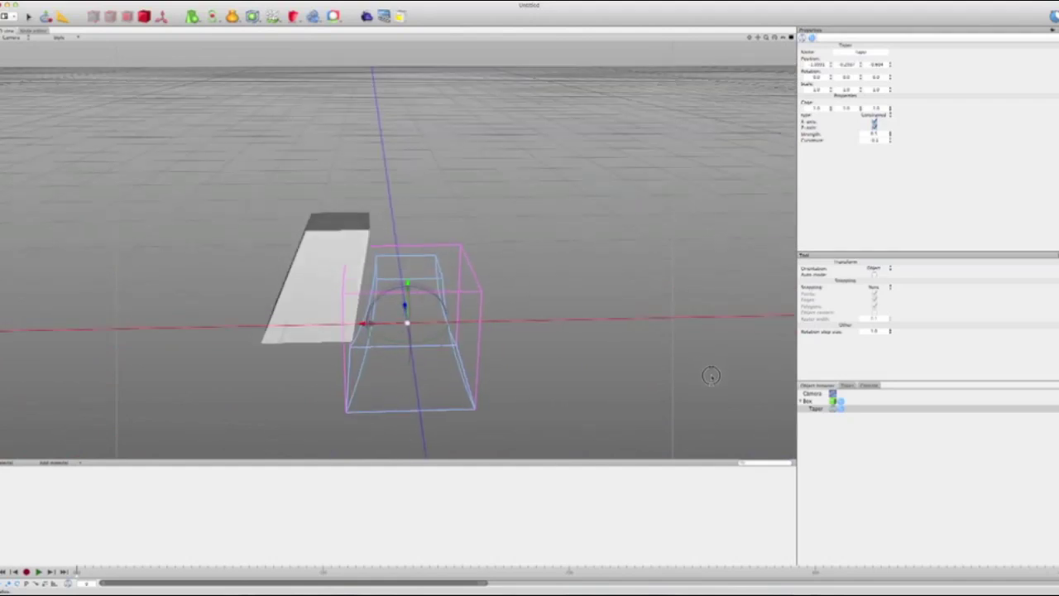
{"action": "left_click_drag", "start_coordinate": [406, 282], "coordinate": [407, 163]}
{"action": "left_click_drag", "start_coordinate": [364, 205], "coordinate": [236, 206]}
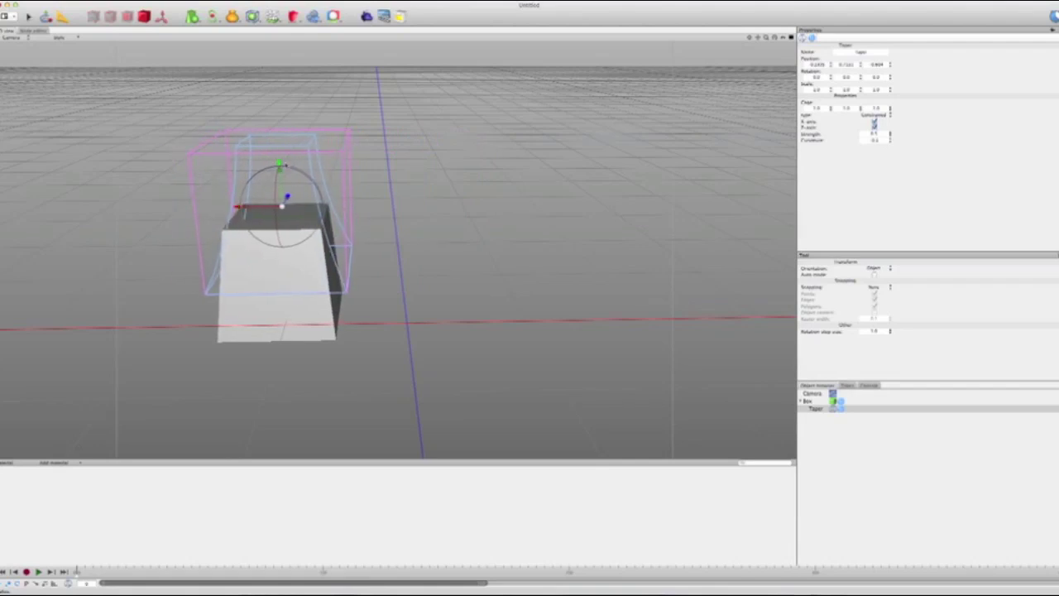
{"action": "left_click_drag", "start_coordinate": [279, 165], "coordinate": [283, 231]}
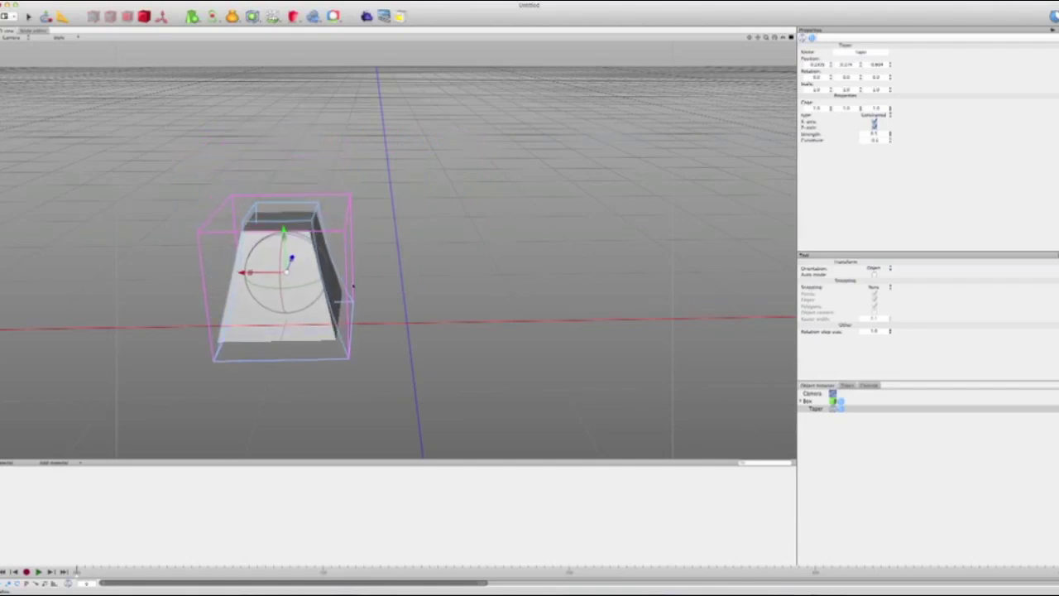
Step: Shift the Taper along Z and X to centre its cage on the box
{"action": "middle_click_drag", "start_coordinate": [442, 307], "coordinate": [528, 299]}
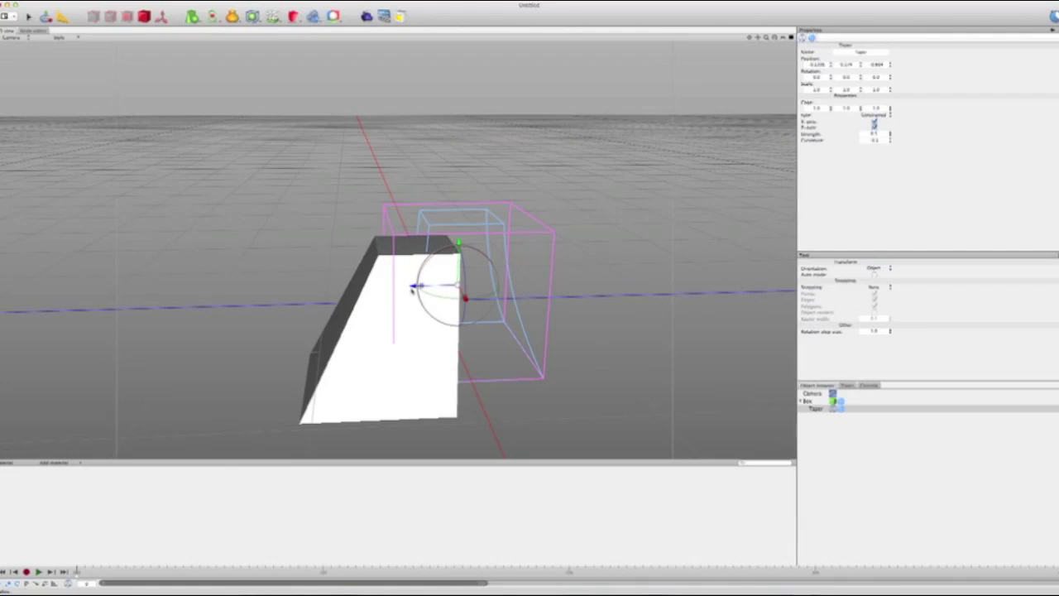
{"action": "left_click_drag", "start_coordinate": [412, 289], "coordinate": [332, 287]}
{"action": "middle_click_drag", "start_coordinate": [333, 288], "coordinate": [595, 308]}
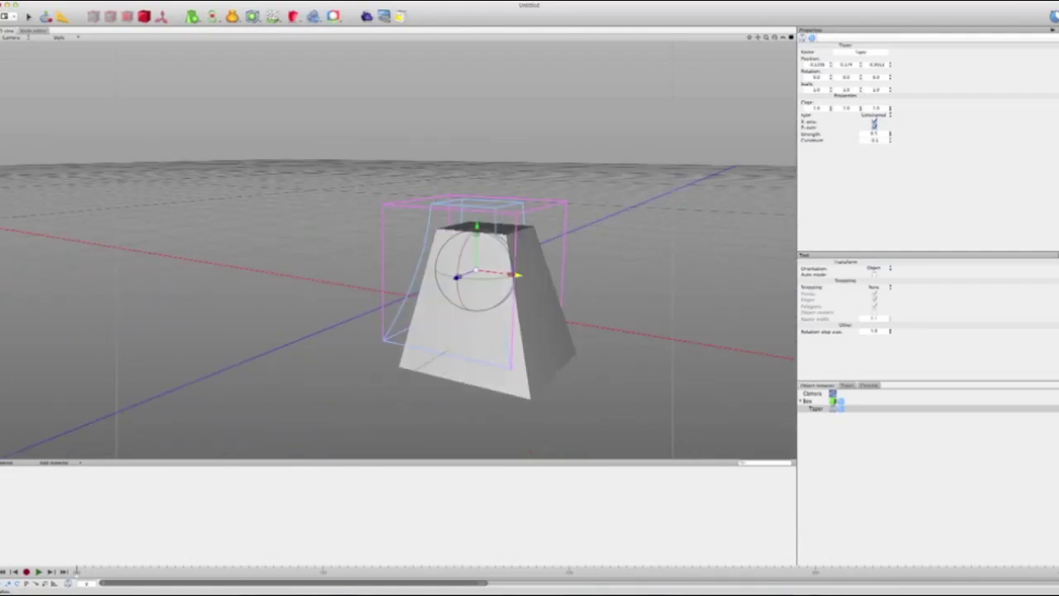
{"action": "left_click_drag", "start_coordinate": [516, 274], "coordinate": [533, 277]}
{"action": "middle_click_drag", "start_coordinate": [533, 278], "coordinate": [653, 356]}
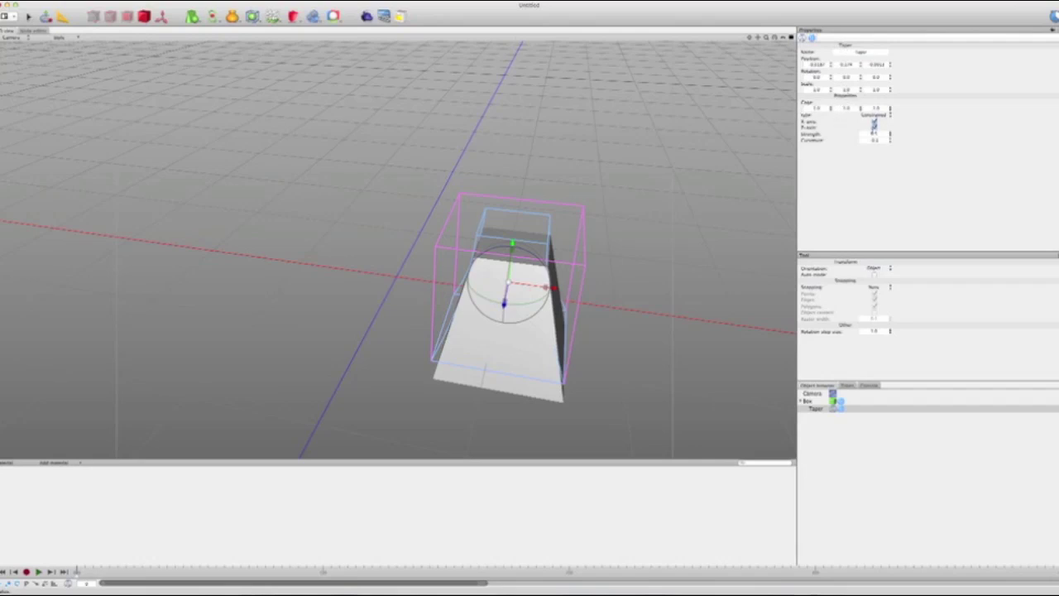
Step: Increase the Taper's strength until the box narrows to a pyramid point, and lower the Taper to match the box's base
{"action": "mouse_move", "coordinate": [891, 139]}
{"action": "left_mouse_down"}
{"action": "mouse_move", "coordinate": [889, 118]}
{"action": "mouse_move", "coordinate": [887, 191]}
{"action": "left_mouse_up"}
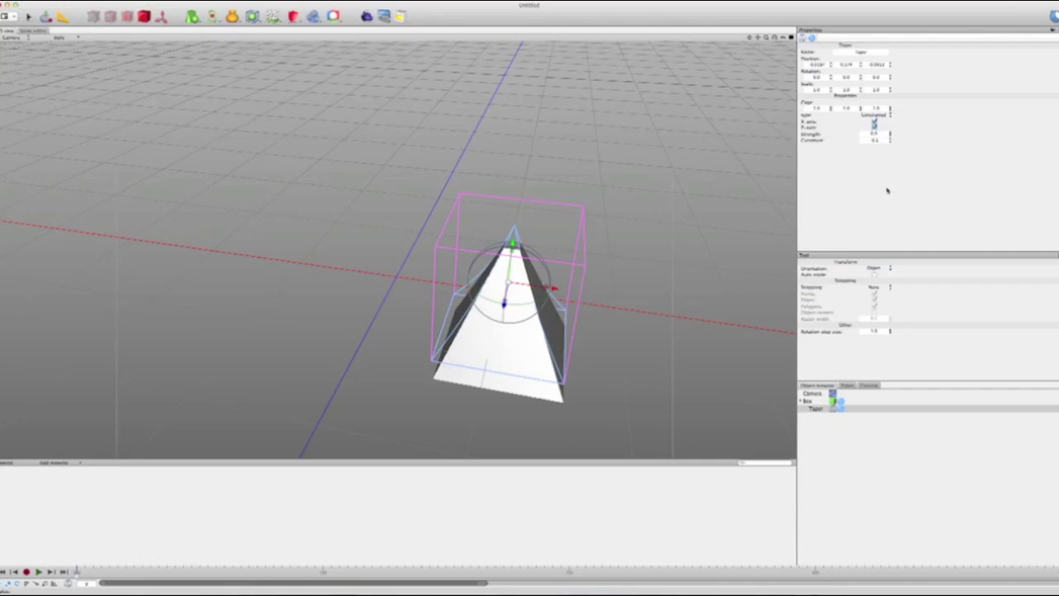
{"action": "mouse_move", "coordinate": [513, 244]}
{"action": "left_mouse_down"}
{"action": "mouse_move", "coordinate": [514, 221]}
{"action": "mouse_move", "coordinate": [511, 263]}
{"action": "left_mouse_up"}
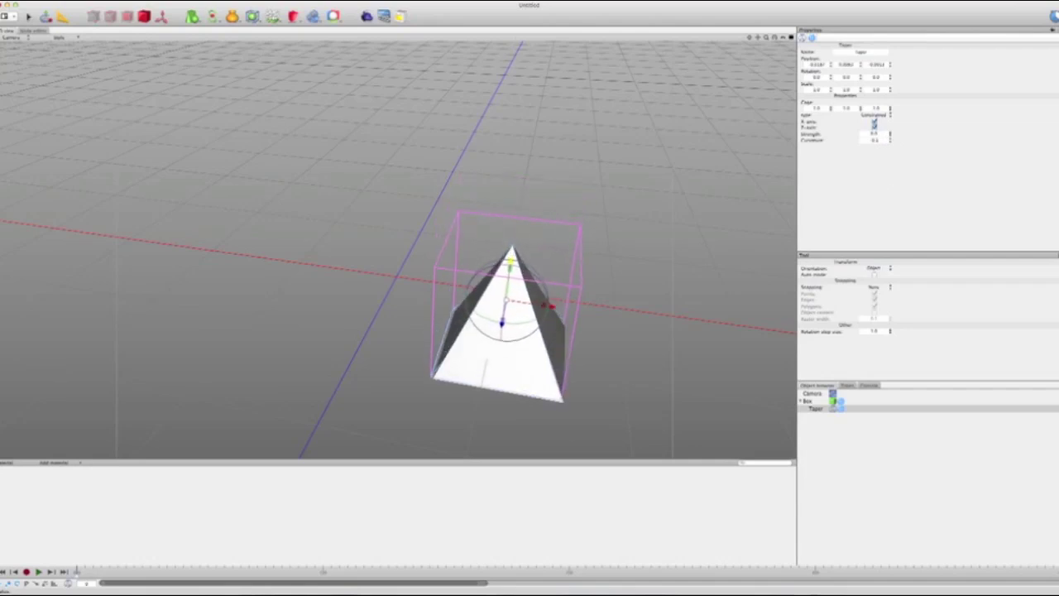
{"action": "left_click", "coordinate": [626, 335]}
{"action": "left_click_drag", "start_coordinate": [630, 335], "coordinate": [706, 308], "text": "alt"}
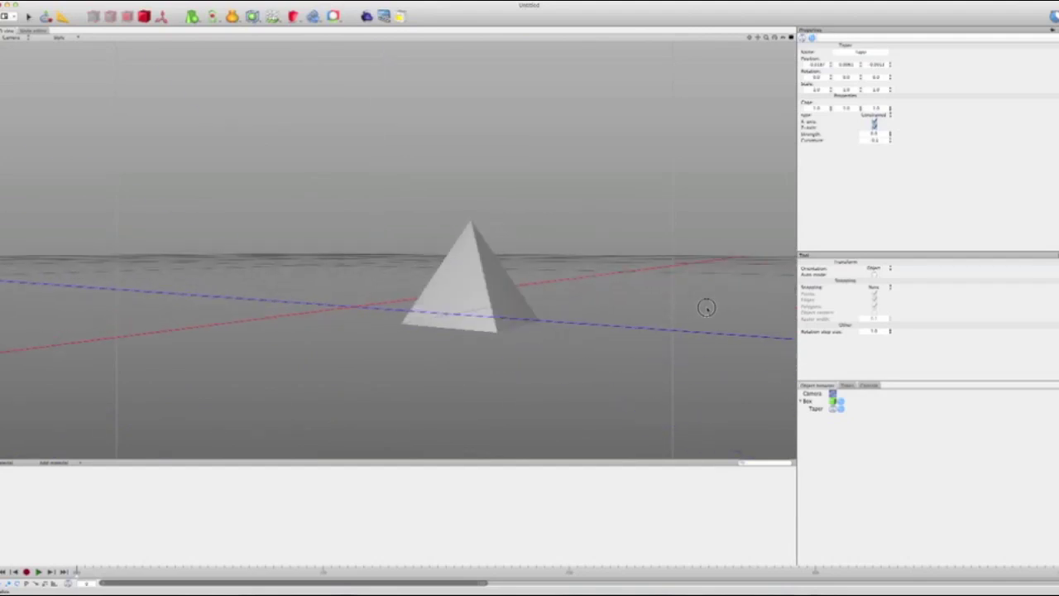
{"action": "middle_click_drag", "start_coordinate": [706, 308], "coordinate": [554, 302]}
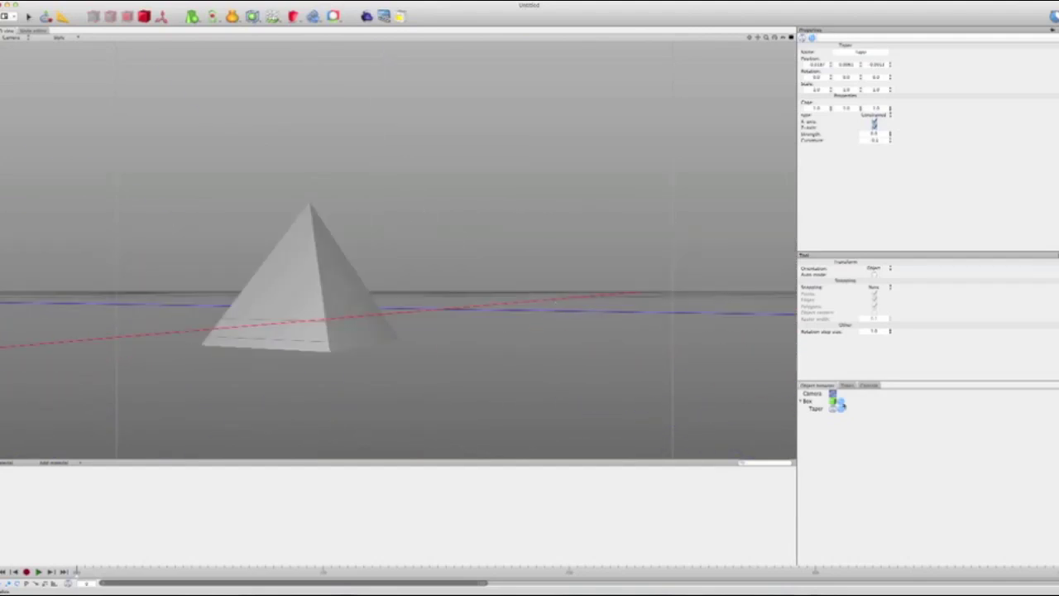
Step: Delete the Taper modifier from the box
{"action": "left_click", "coordinate": [815, 408]}
{"action": "key", "text": "Delete"}
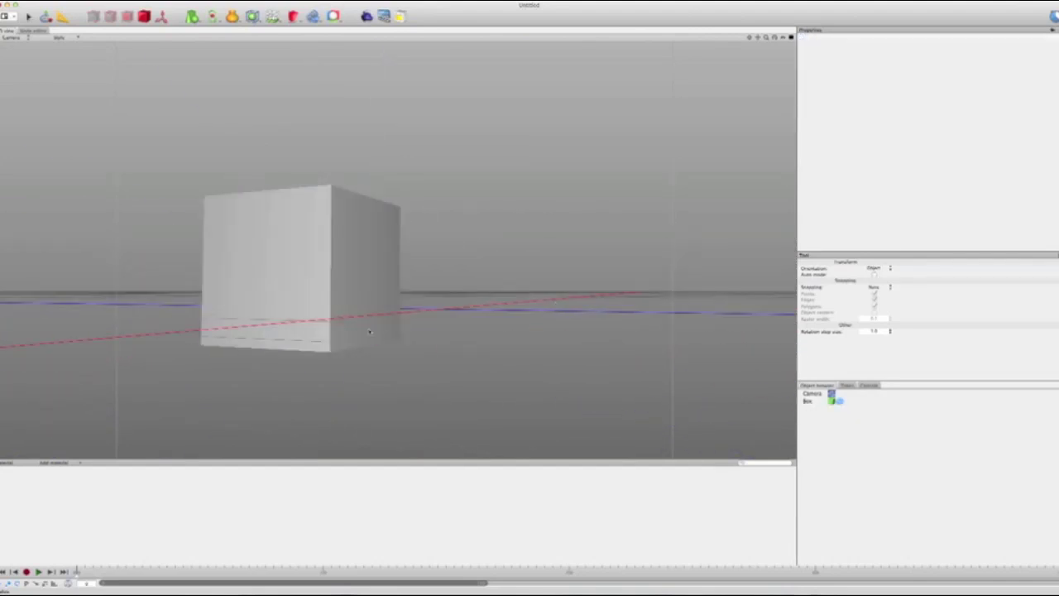
{"action": "middle_click_drag", "start_coordinate": [370, 332], "coordinate": [481, 351]}
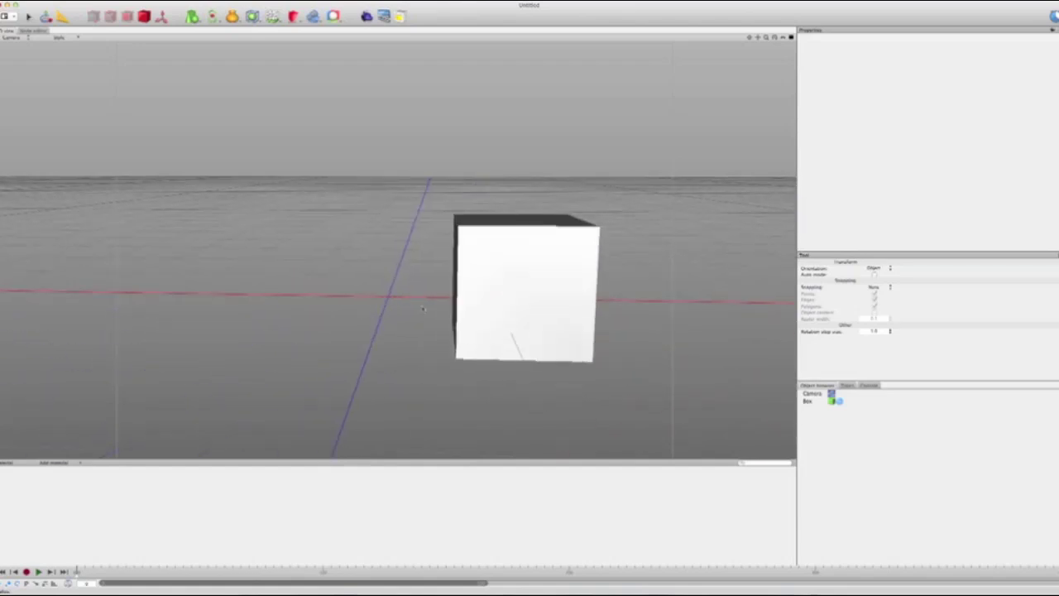
{"action": "left_click", "coordinate": [231, 17]}
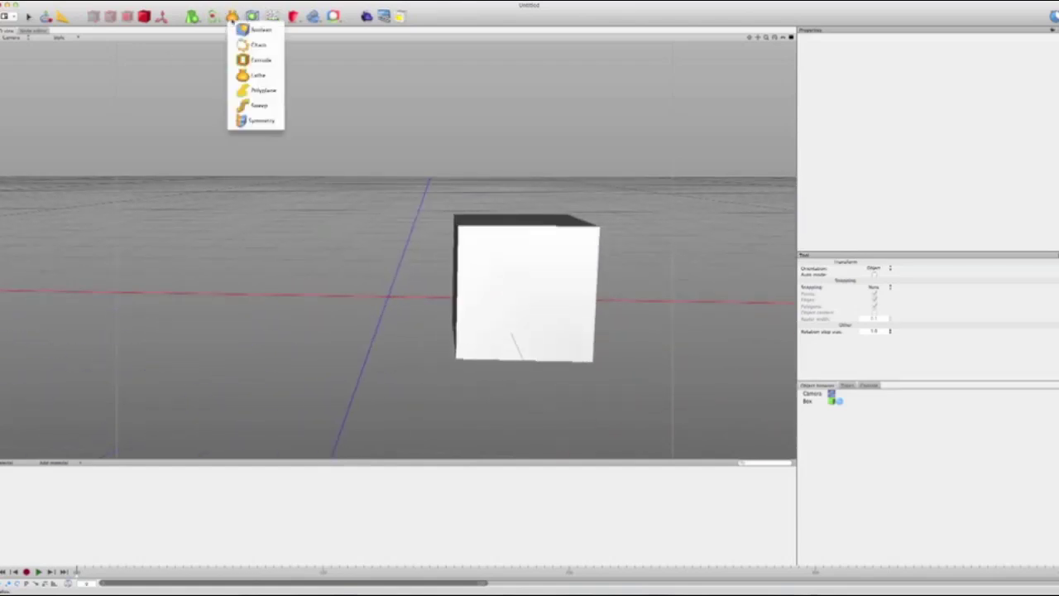
{"action": "left_click", "coordinate": [252, 17]}
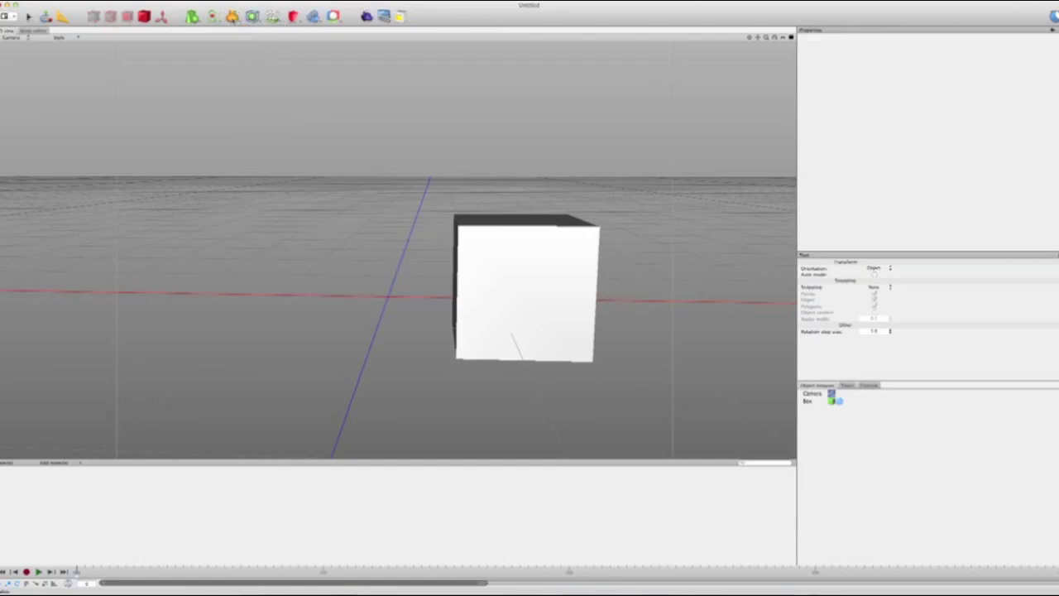
{"action": "left_click", "coordinate": [253, 16]}
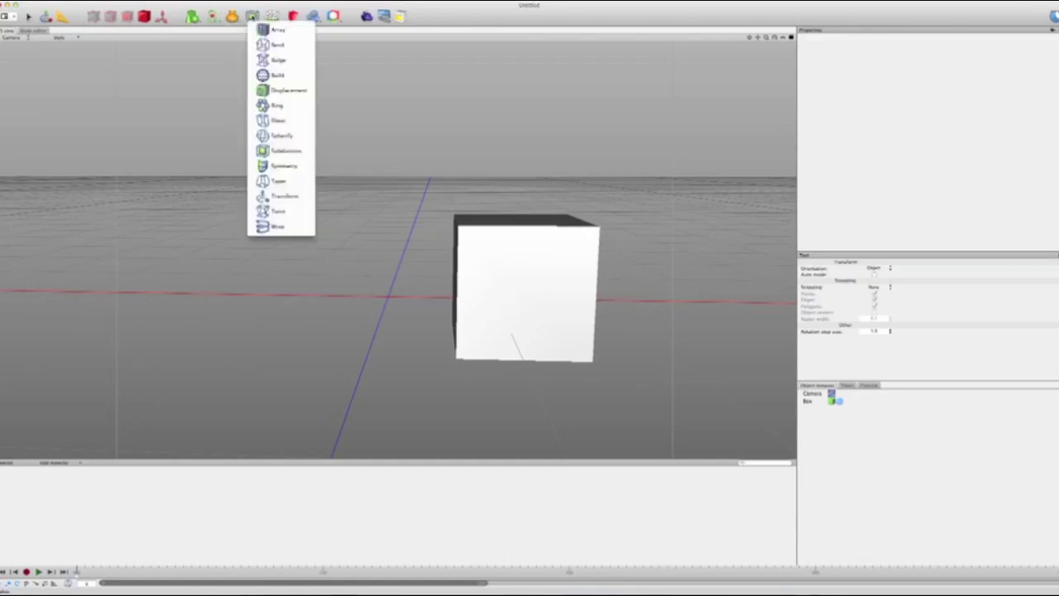
Step: Add a Subdivision modifier and nest it under the box to round it into a ball-like shape
{"action": "left_click", "coordinate": [281, 151]}
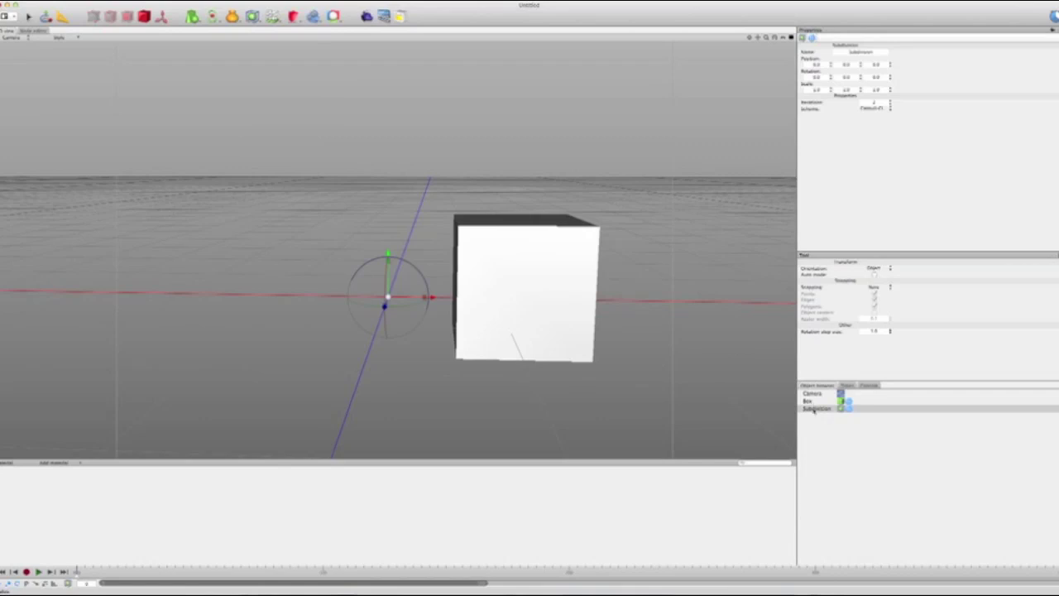
{"action": "left_click_drag", "start_coordinate": [814, 410], "coordinate": [809, 401]}
{"action": "left_click_drag", "start_coordinate": [625, 356], "coordinate": [564, 356], "text": "alt"}
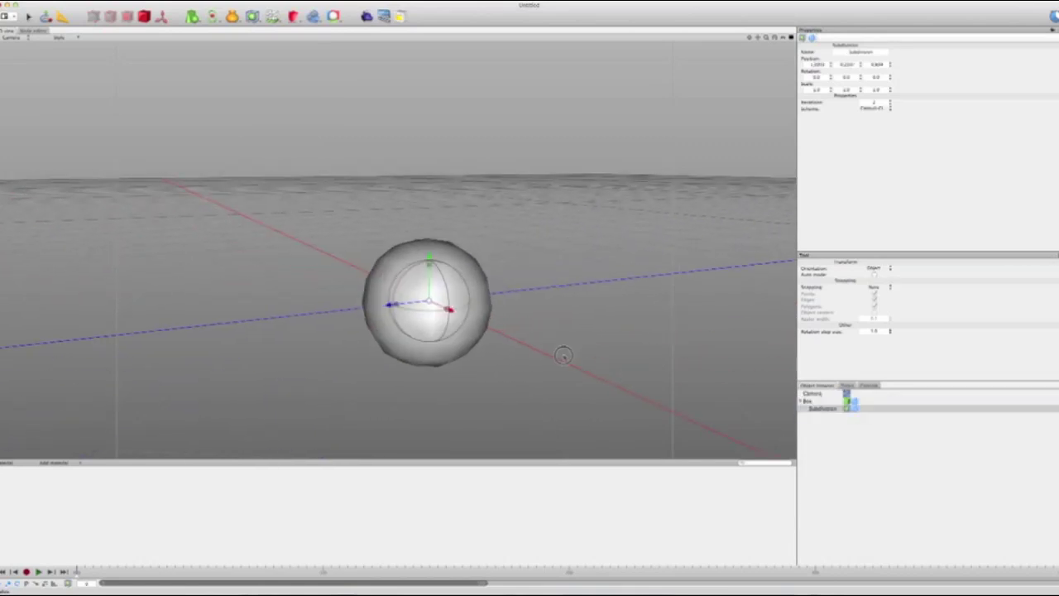
{"action": "right_click_drag", "start_coordinate": [562, 356], "coordinate": [526, 331]}
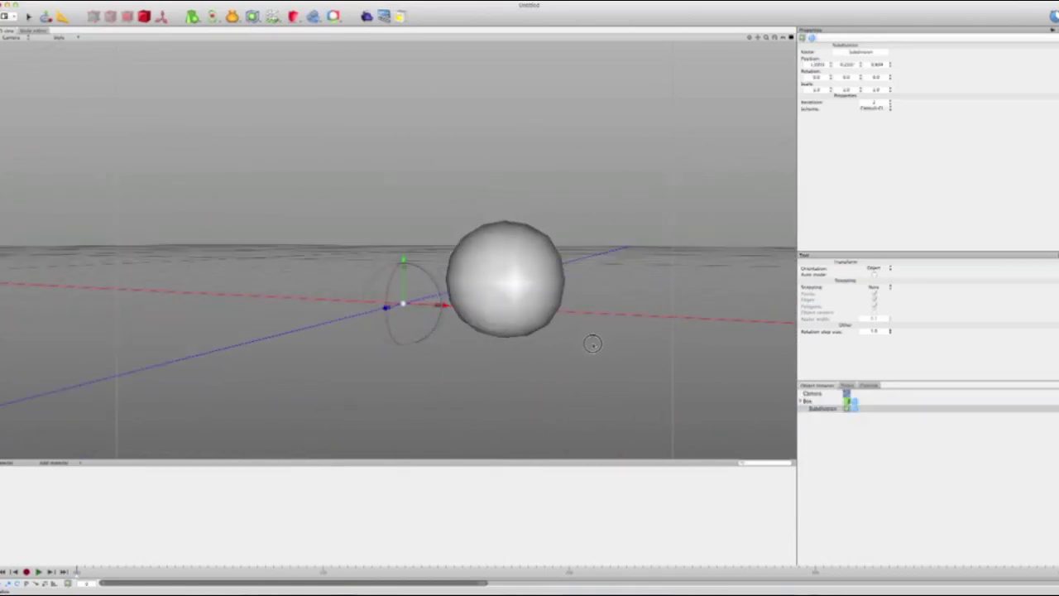
{"action": "middle_click_drag", "start_coordinate": [592, 343], "coordinate": [614, 356]}
Step: Take the Subdivision modifier out from under the box, and delete both the modifier and the box
{"action": "left_click_drag", "start_coordinate": [829, 412], "coordinate": [790, 405]}
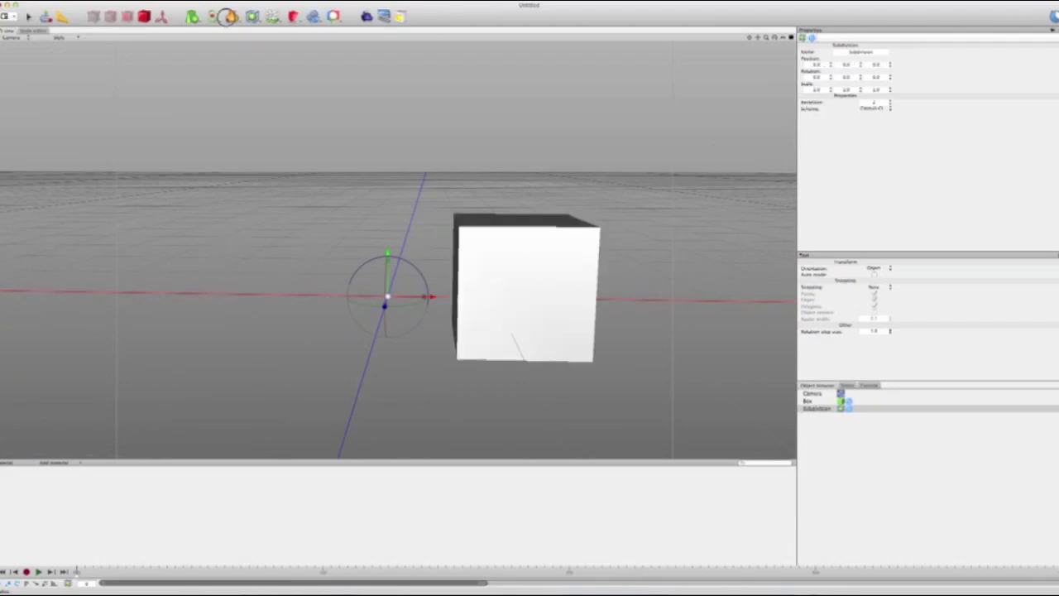
{"action": "left_click", "coordinate": [232, 16]}
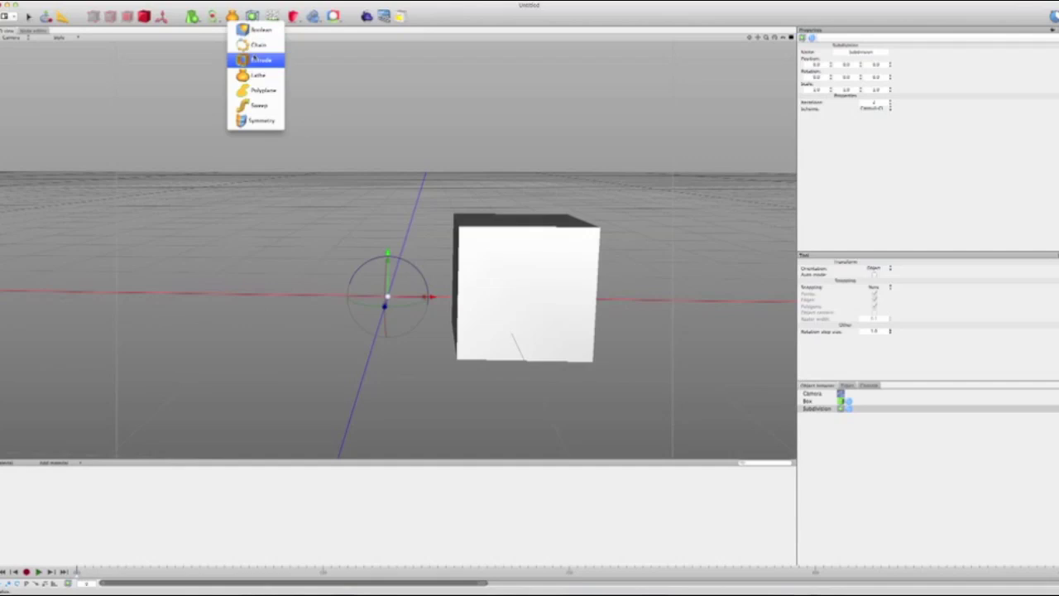
{"action": "left_click", "coordinate": [252, 17]}
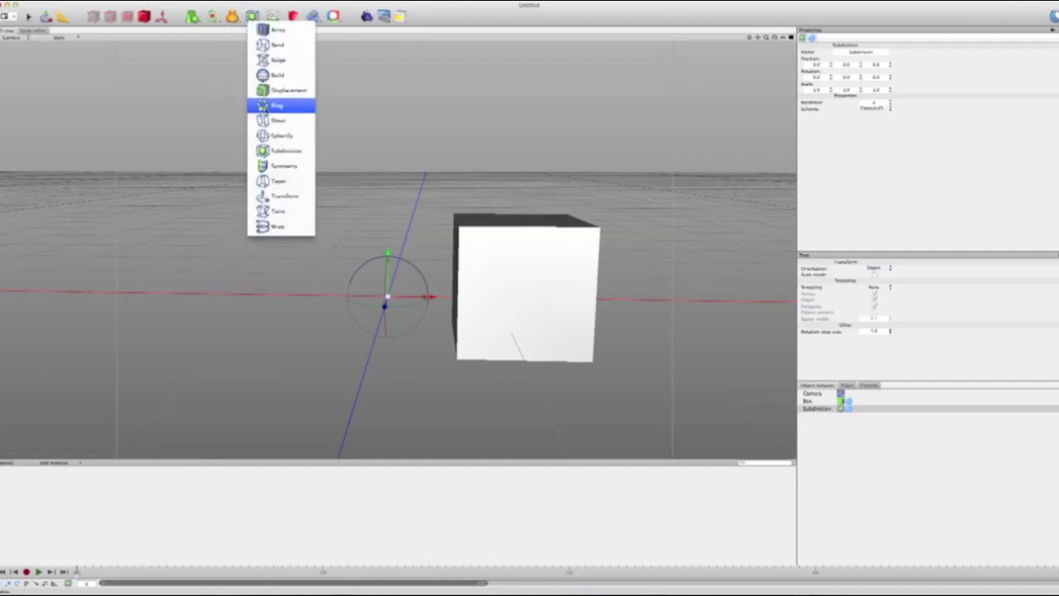
{"action": "left_click", "coordinate": [941, 495]}
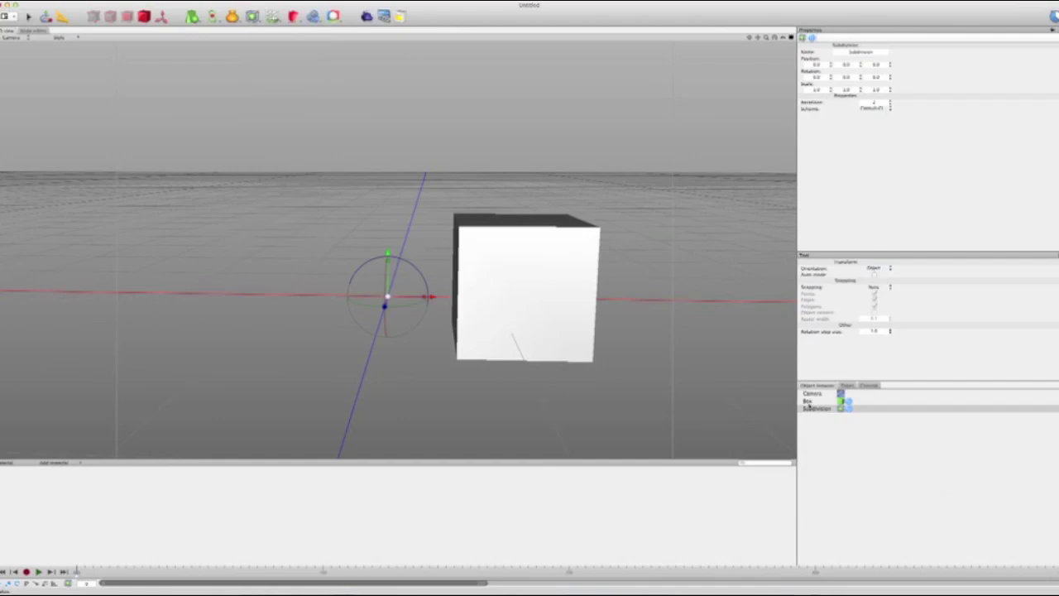
{"action": "left_click", "coordinate": [812, 409]}
{"action": "key", "text": "Delete"}
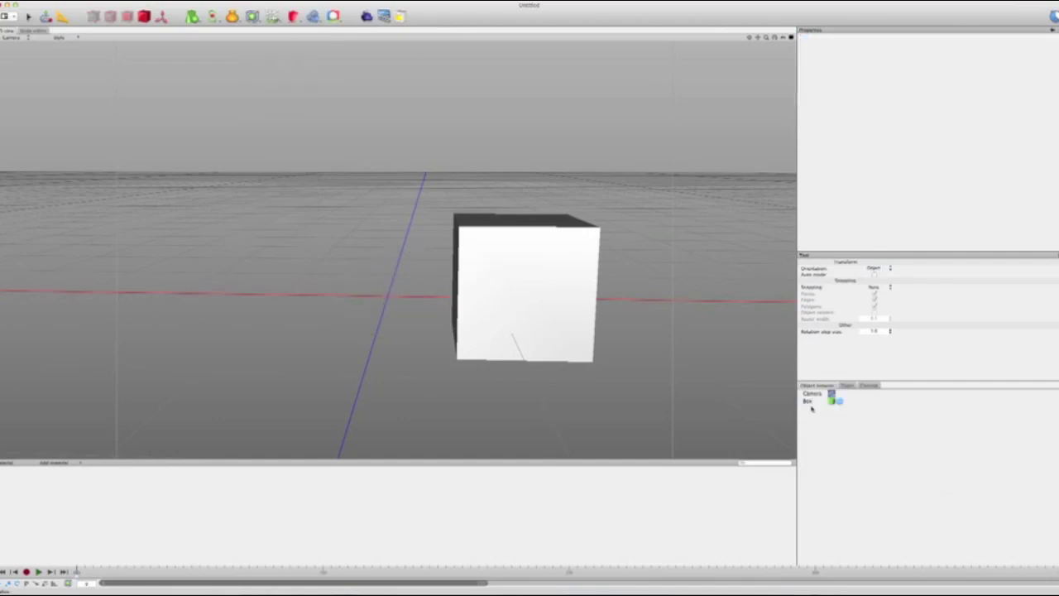
{"action": "left_click", "coordinate": [810, 402]}
{"action": "key", "text": "BackSpace"}
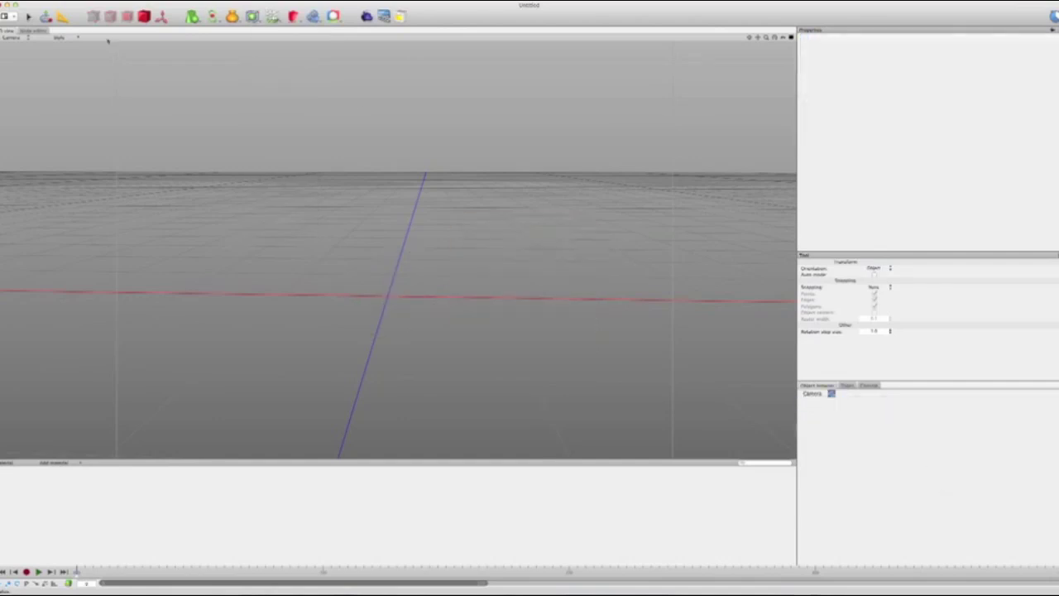
Step: Add a cylinder primitive at the origin and raise it along Y until its base sits near the ground grid
{"action": "left_click", "coordinate": [192, 16]}
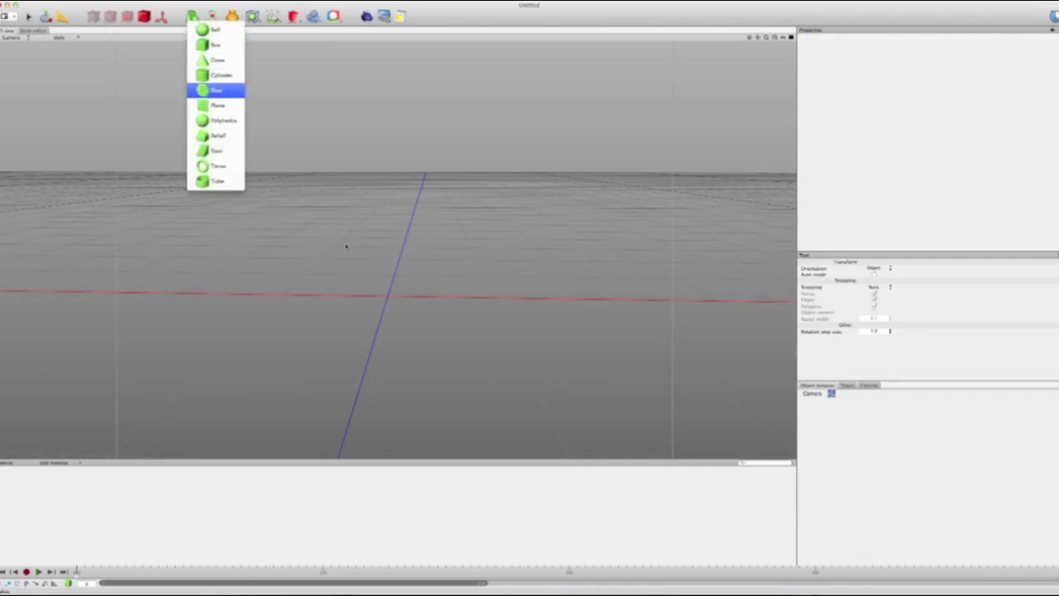
{"action": "key", "text": "Return"}
{"action": "key", "text": "BackSpace"}
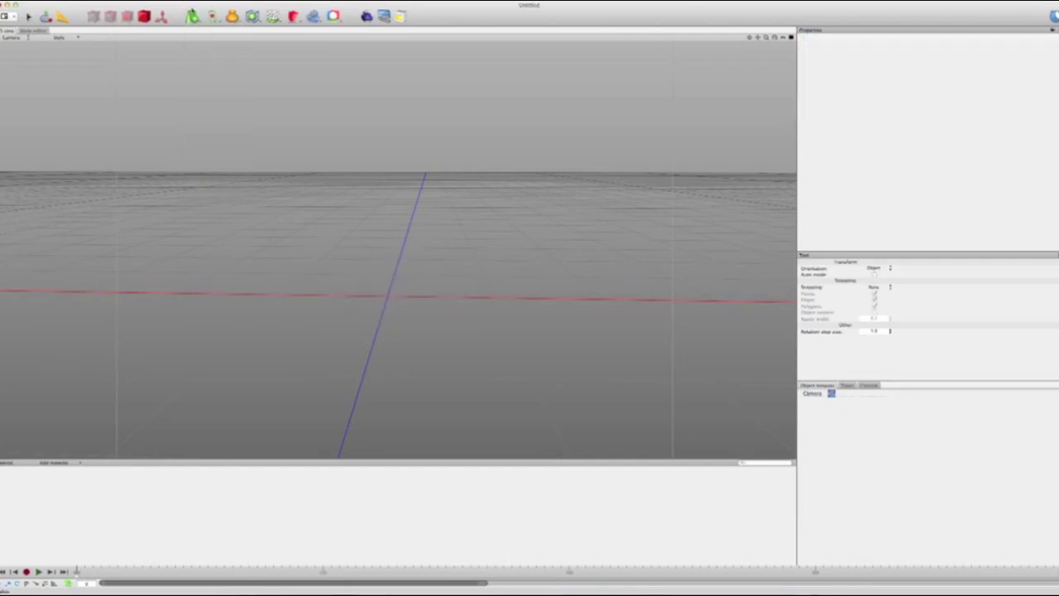
{"action": "left_click", "coordinate": [192, 15]}
{"action": "left_click", "coordinate": [192, 16]}
{"action": "left_click", "coordinate": [219, 78]}
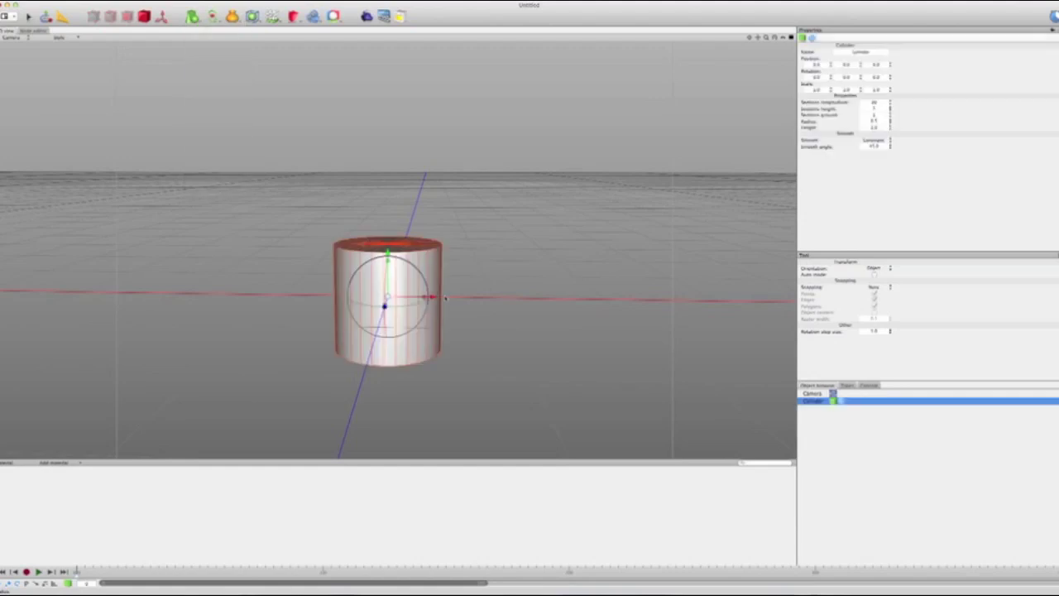
{"action": "left_click_drag", "start_coordinate": [385, 253], "coordinate": [386, 202]}
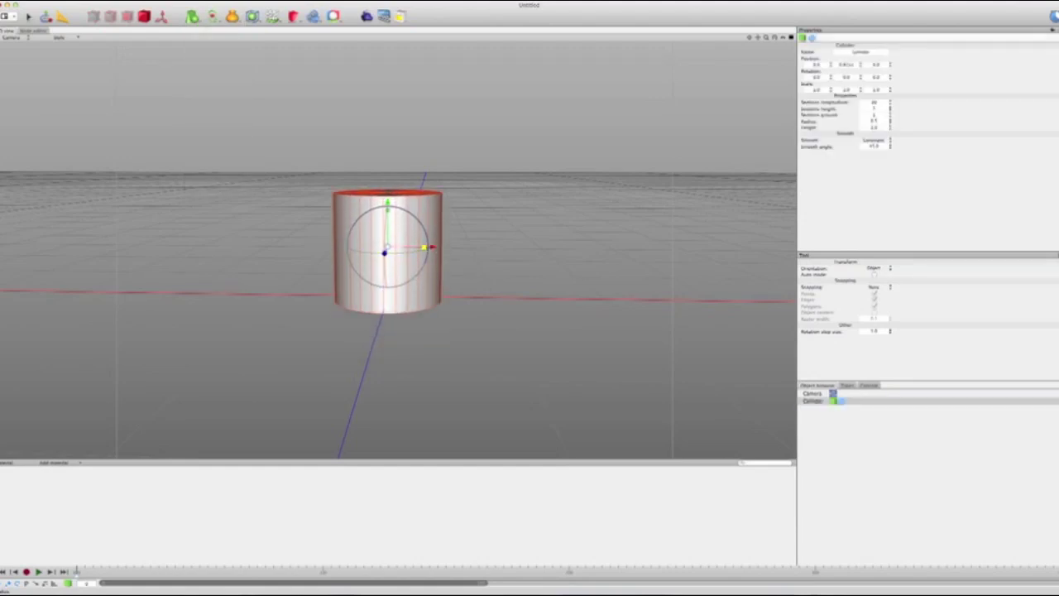
{"action": "left_click_drag", "start_coordinate": [427, 246], "coordinate": [419, 247]}
{"action": "key", "text": "super+z"}
Step: Reduce the cylinder's radius to about 0.07 to make a thin pole
{"action": "left_click_drag", "start_coordinate": [890, 115], "coordinate": [891, 147]}
{"action": "left_click", "coordinate": [461, 268]}
{"action": "left_click_drag", "start_coordinate": [461, 269], "coordinate": [516, 302], "text": "alt"}
{"action": "middle_click_drag", "start_coordinate": [516, 302], "coordinate": [678, 293]}
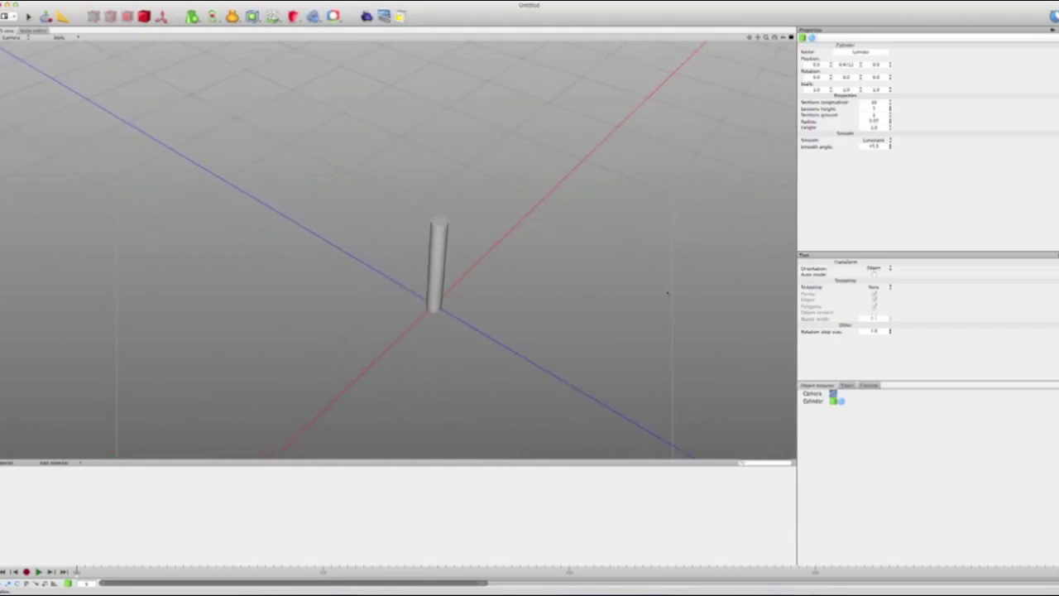
Step: Apply a Ring modifier to the cylinder, lower its item count to a single copy and slightly reduce its radius
{"action": "left_click", "coordinate": [818, 402]}
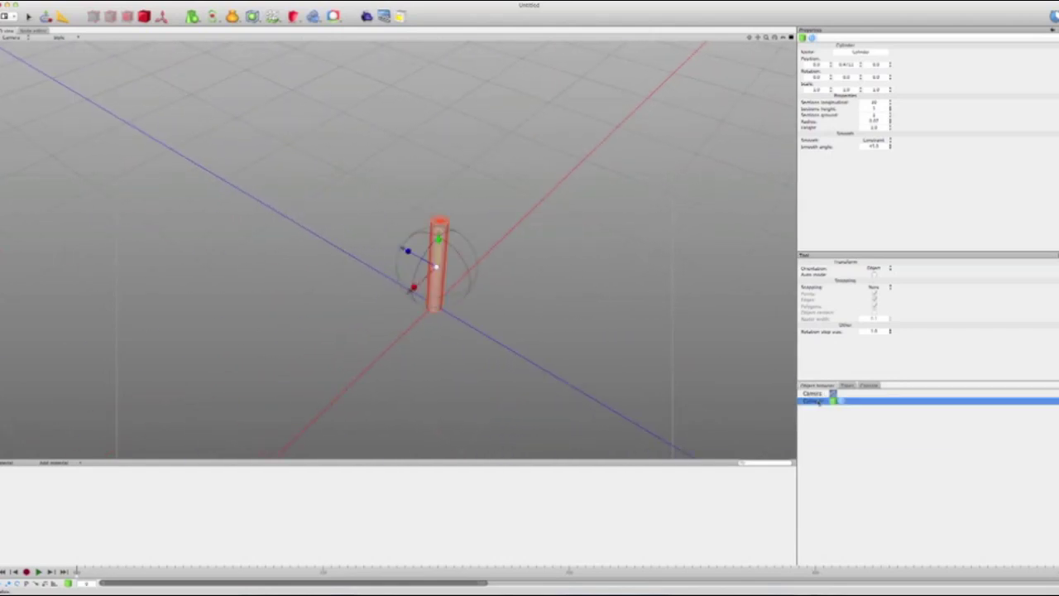
{"action": "left_click", "coordinate": [252, 16]}
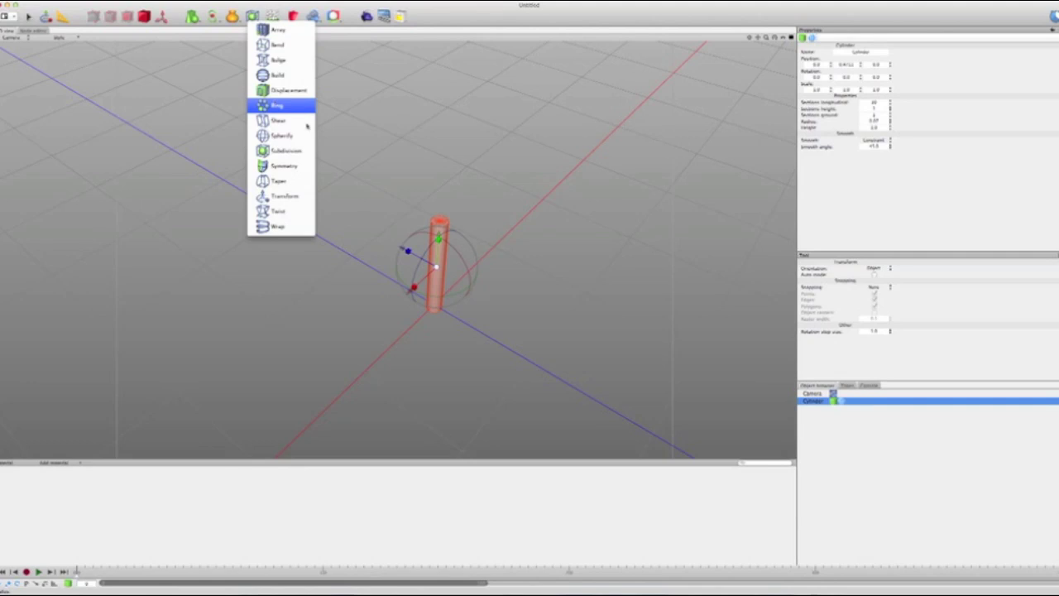
{"action": "left_click", "coordinate": [277, 105]}
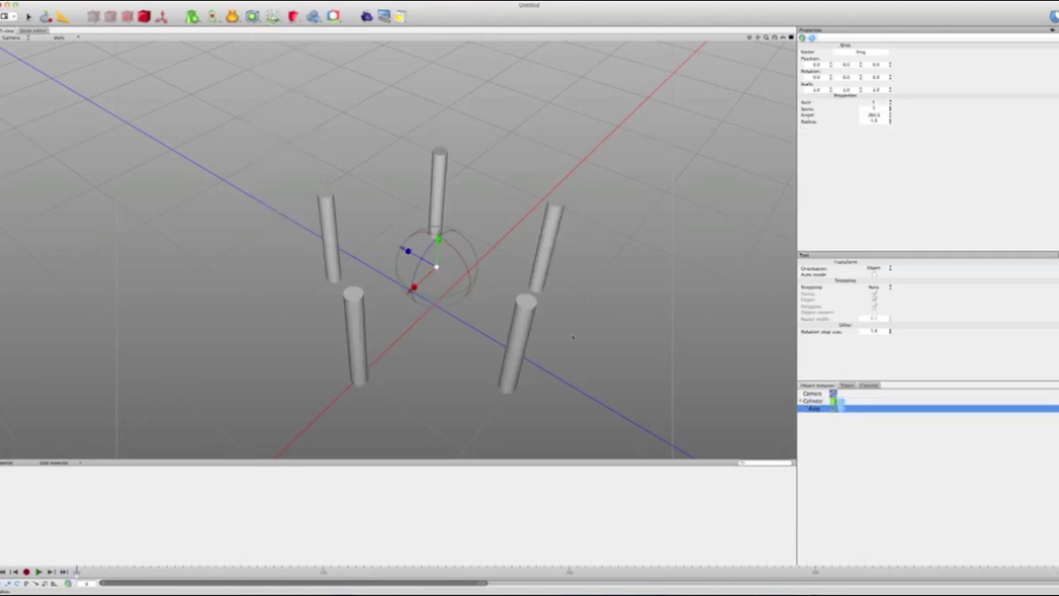
{"action": "left_click_drag", "start_coordinate": [415, 335], "coordinate": [695, 239], "text": "alt"}
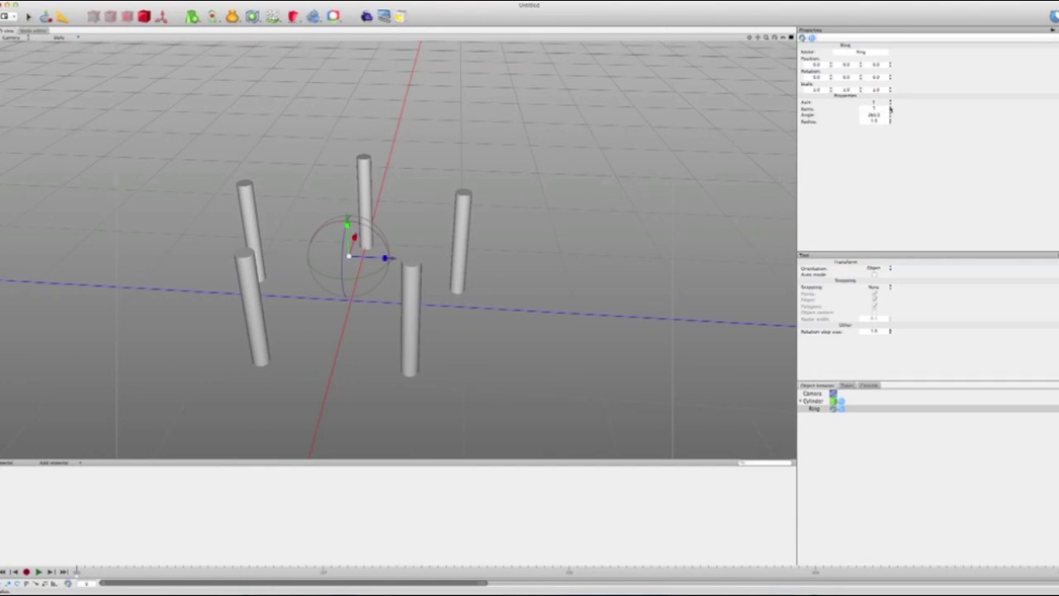
{"action": "left_click_drag", "start_coordinate": [889, 120], "coordinate": [879, 184]}
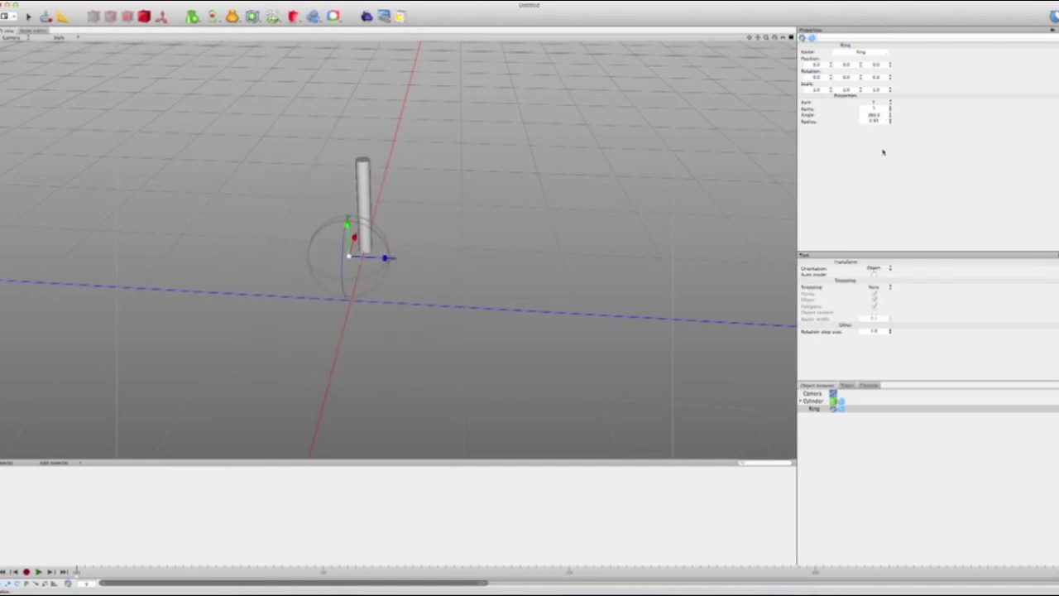
Step: Delete the Ring modifier while keeping the cylinder in the scene
{"action": "left_click", "coordinate": [815, 401]}
{"action": "key", "text": "Delete"}
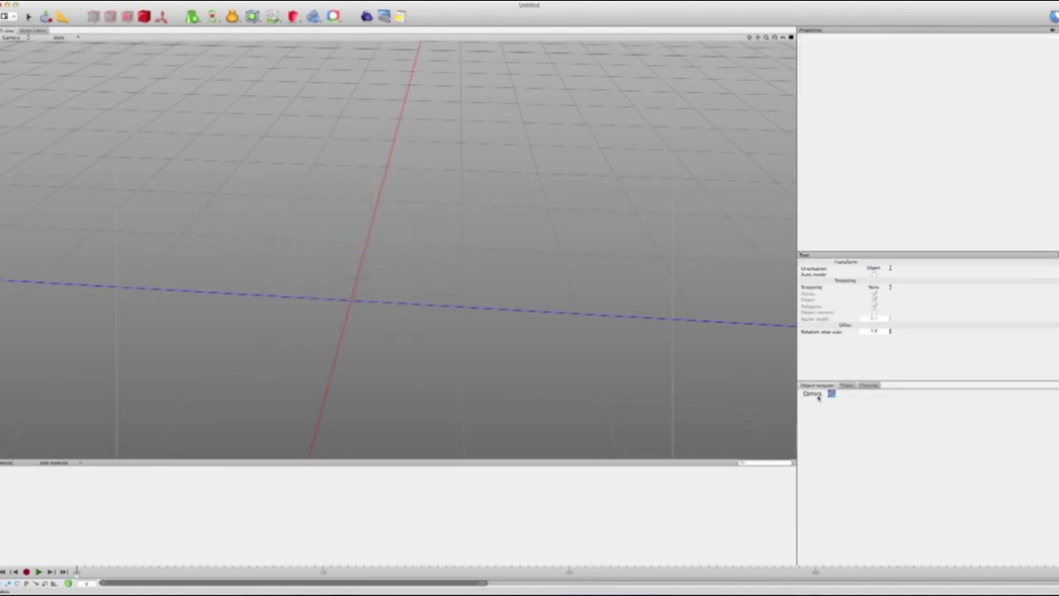
{"action": "key", "text": "super+z"}
{"action": "left_click", "coordinate": [818, 408]}
{"action": "key", "text": "Delete"}
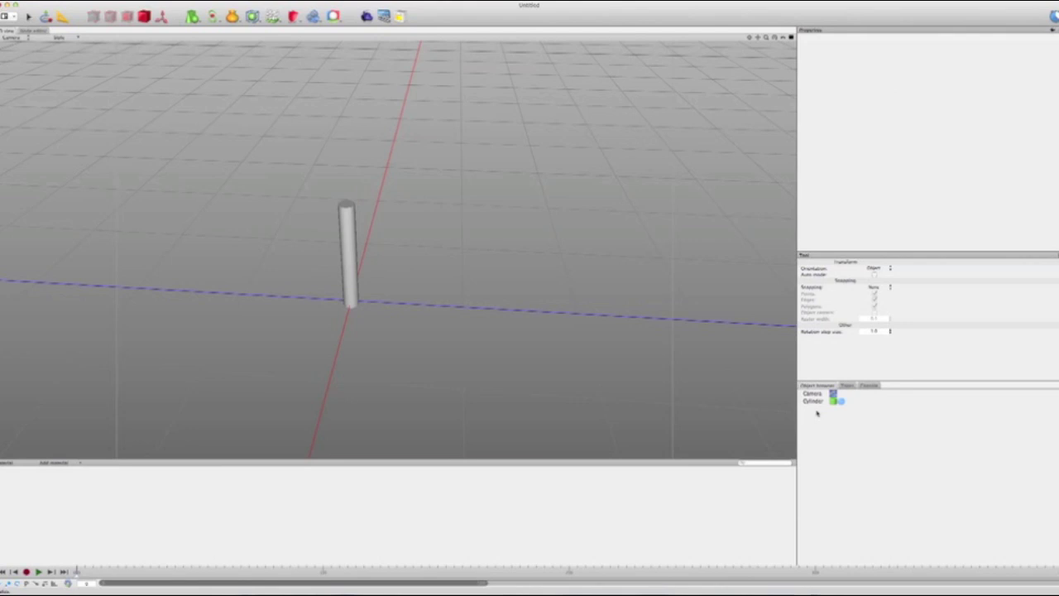
Step: Widen the cylinder to a radius of about 0.39 and raise its height sections to 7
{"action": "left_click", "coordinate": [819, 401]}
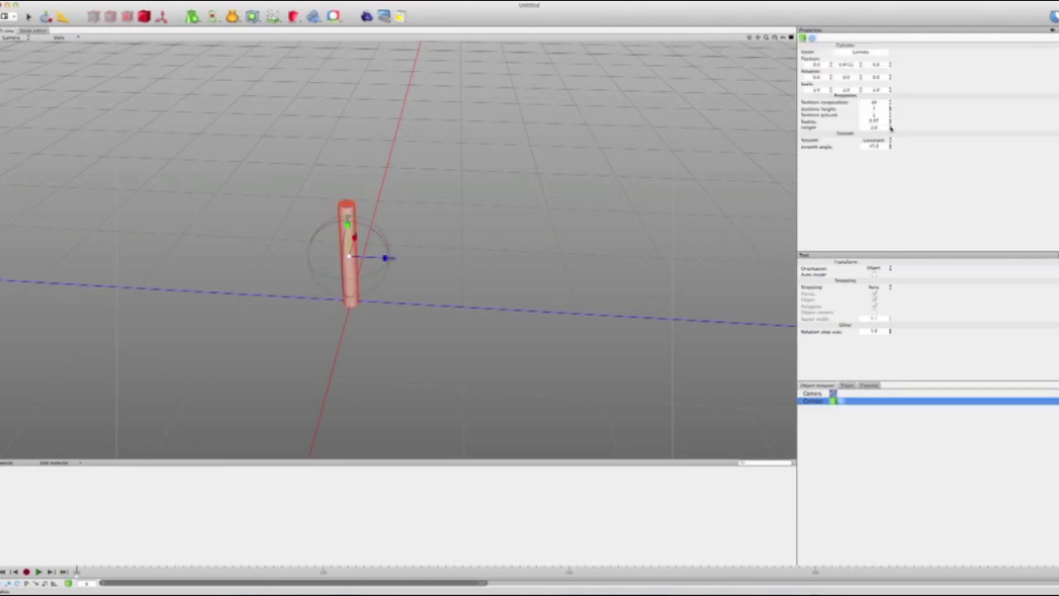
{"action": "mouse_move", "coordinate": [889, 124]}
{"action": "left_mouse_down"}
{"action": "mouse_move", "coordinate": [893, 88]}
{"action": "mouse_move", "coordinate": [890, 114]}
{"action": "mouse_move", "coordinate": [893, 95]}
{"action": "mouse_move", "coordinate": [891, 105]}
{"action": "left_mouse_up"}
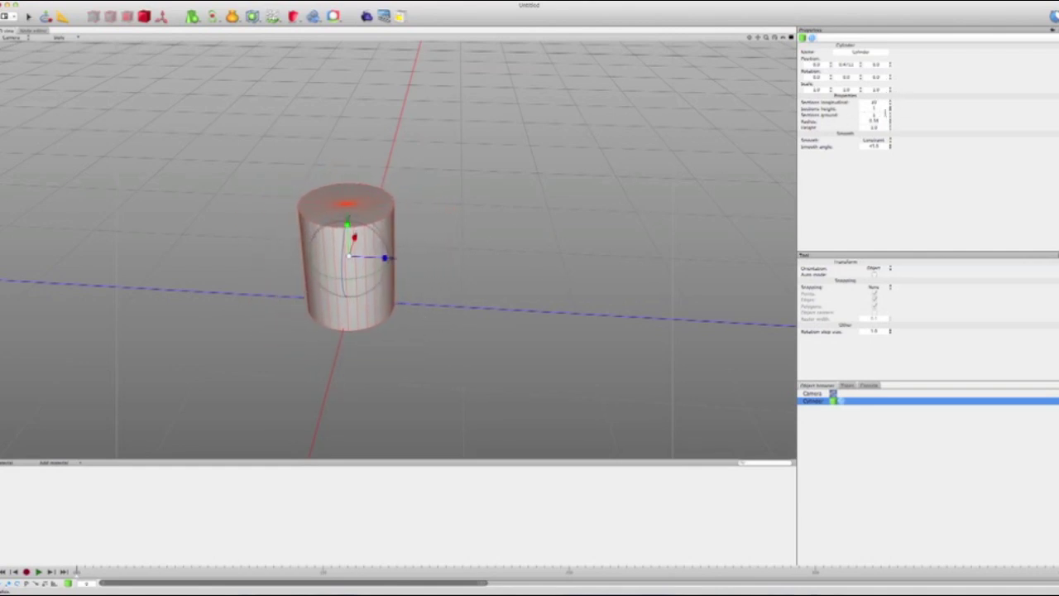
{"action": "left_click_drag", "start_coordinate": [890, 109], "coordinate": [890, 89]}
{"action": "left_click", "coordinate": [436, 342]}
{"action": "left_click_drag", "start_coordinate": [392, 340], "coordinate": [399, 287], "text": "alt"}
{"action": "left_click", "coordinate": [349, 288]}
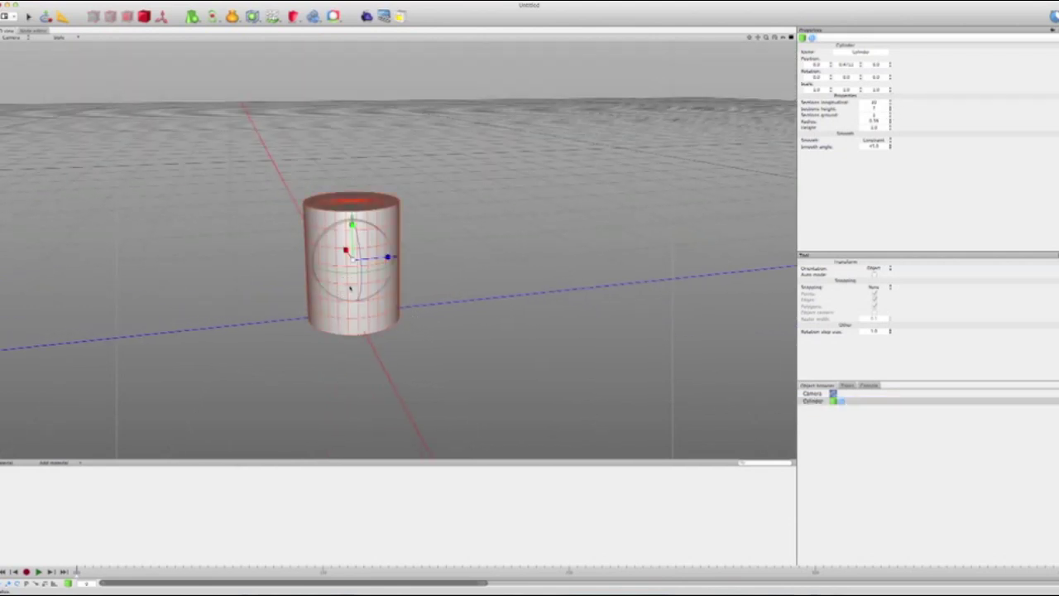
Step: Convert the cylinder into an editable polygon object and look through the polygon operations offered for its side faces
{"action": "double_click", "coordinate": [836, 401]}
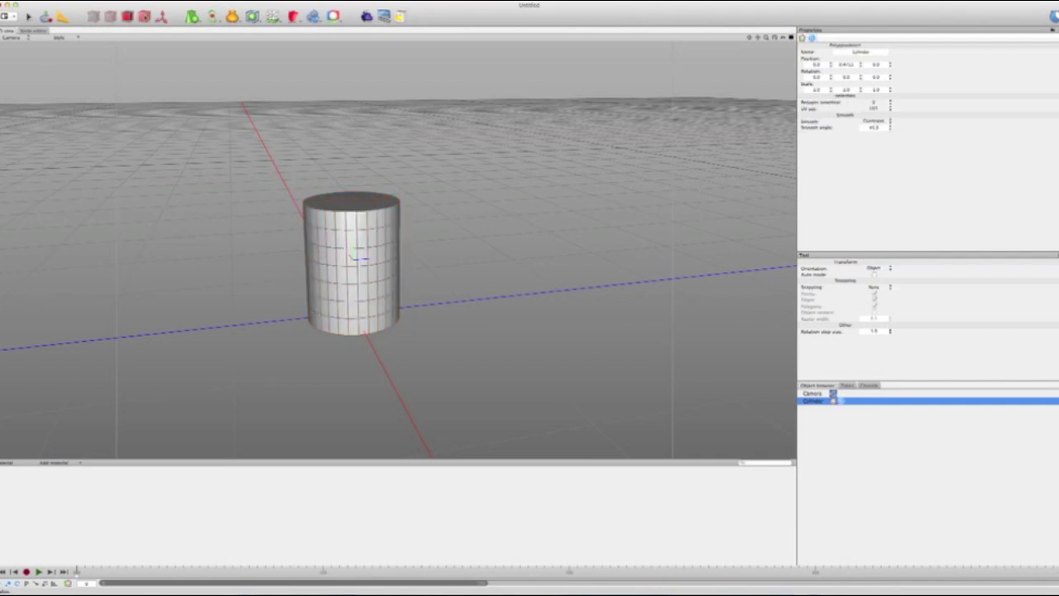
{"action": "right_click", "coordinate": [354, 240]}
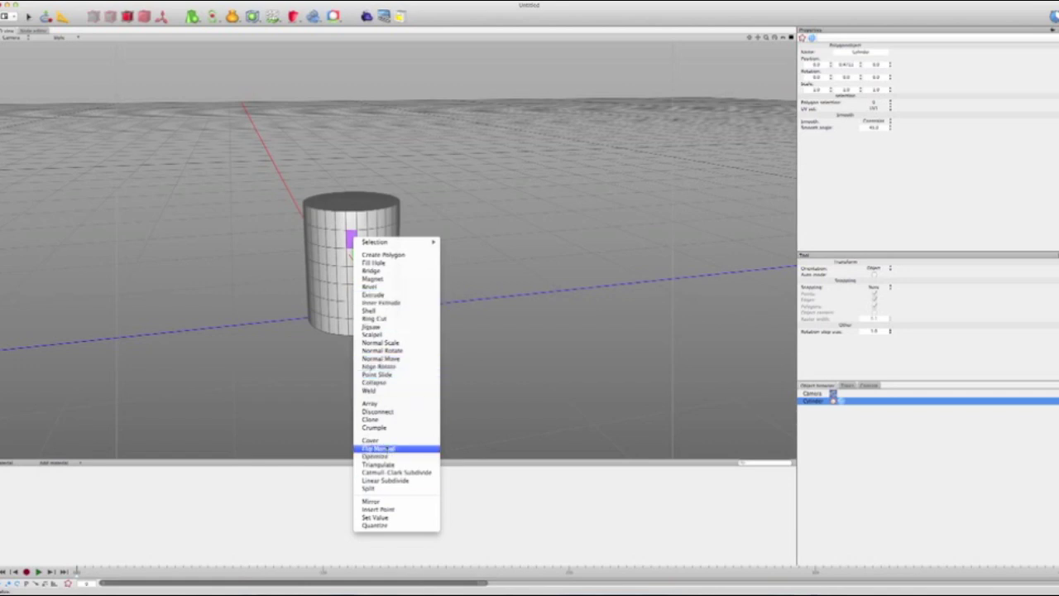
{"action": "left_click", "coordinate": [388, 440]}
{"action": "left_click", "coordinate": [349, 308]}
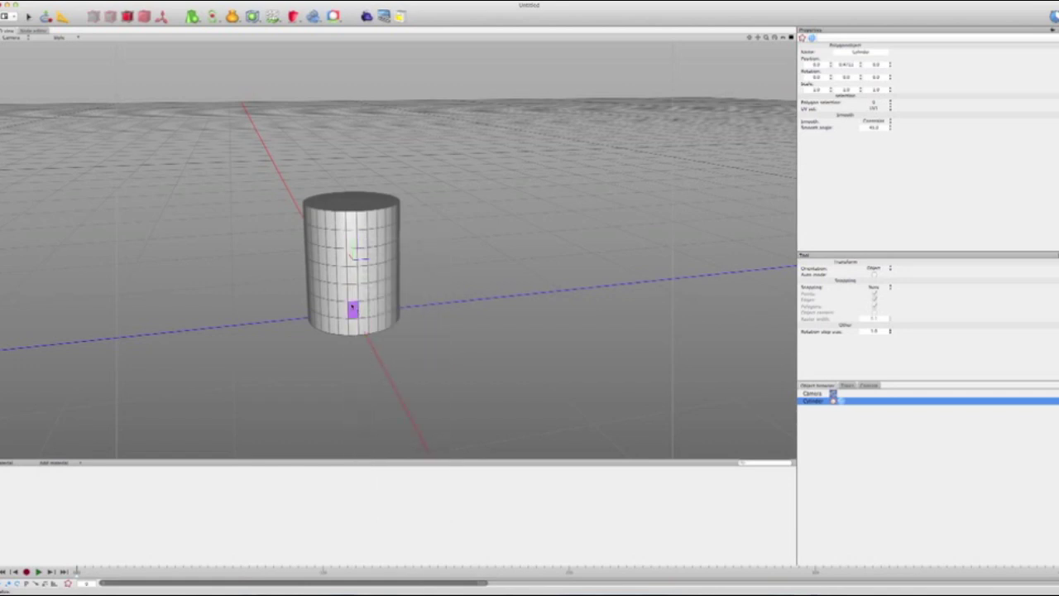
{"action": "right_click", "coordinate": [355, 300]}
{"action": "left_click", "coordinate": [372, 500]}
{"action": "middle_click_drag", "start_coordinate": [423, 287], "coordinate": [406, 312]}
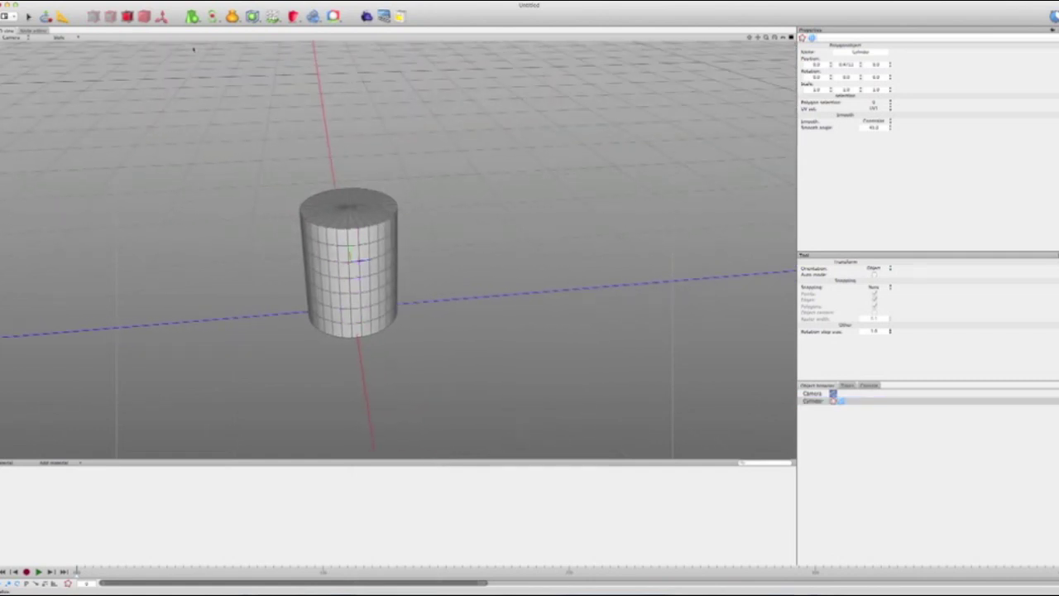
Step: Try the Normal Move tool on a side polygon of the cylinder with a negative offset
{"action": "right_click", "coordinate": [343, 254]}
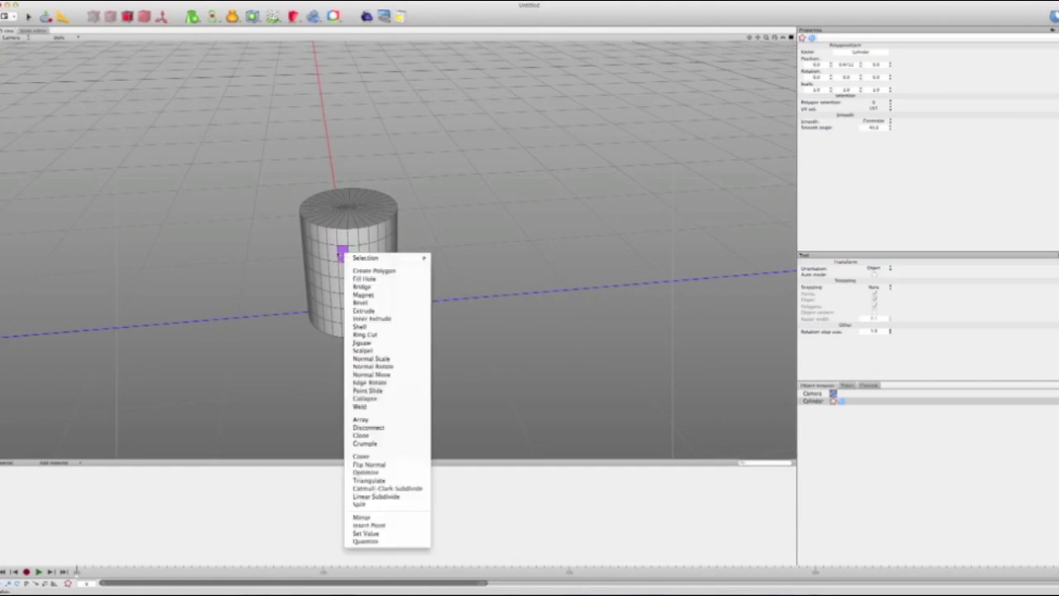
{"action": "left_click", "coordinate": [397, 375]}
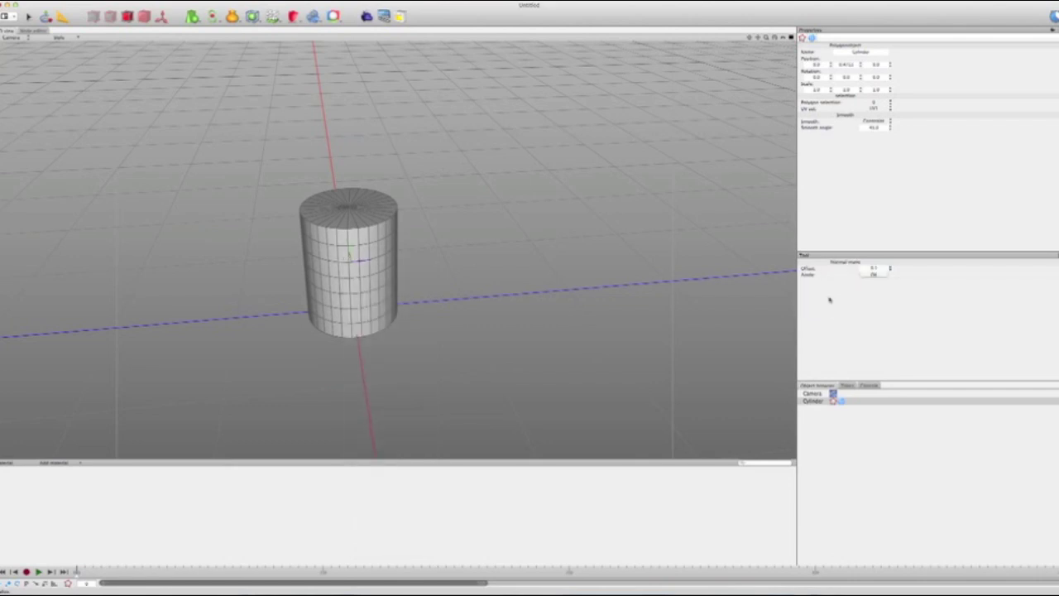
{"action": "left_click_drag", "start_coordinate": [891, 269], "coordinate": [891, 297]}
{"action": "left_click", "coordinate": [844, 402]}
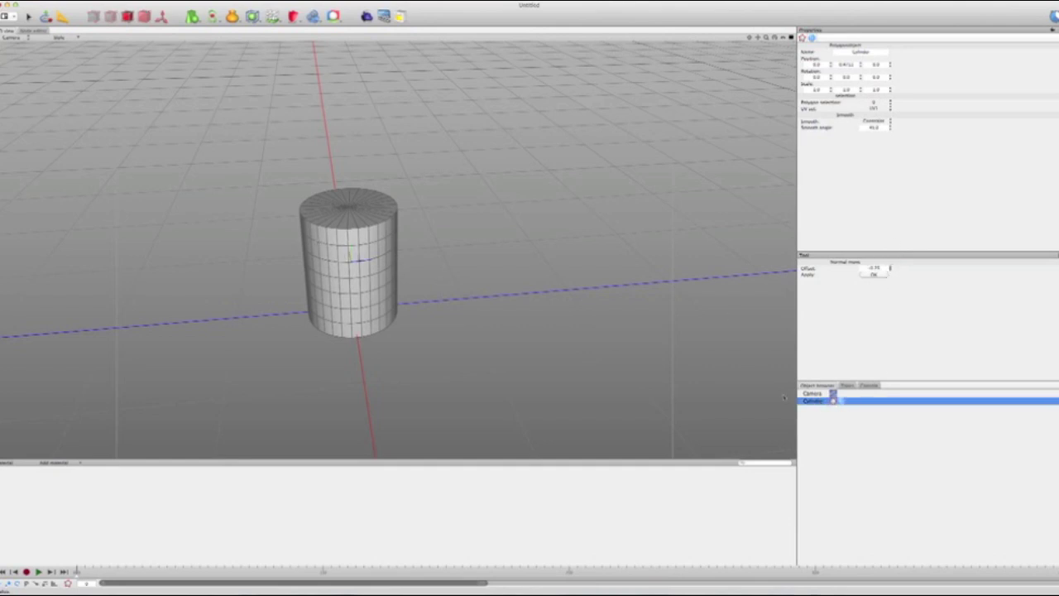
{"action": "left_click", "coordinate": [341, 254]}
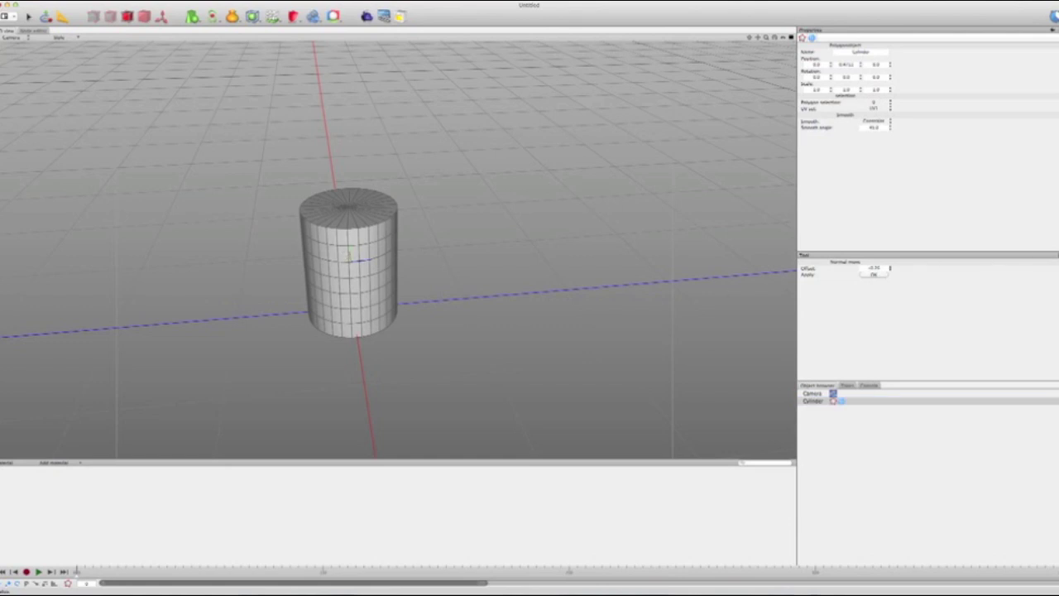
Step: Try the Extrude tool on a single side polygon of the cylinder and adjust its options
{"action": "left_click", "coordinate": [341, 254]}
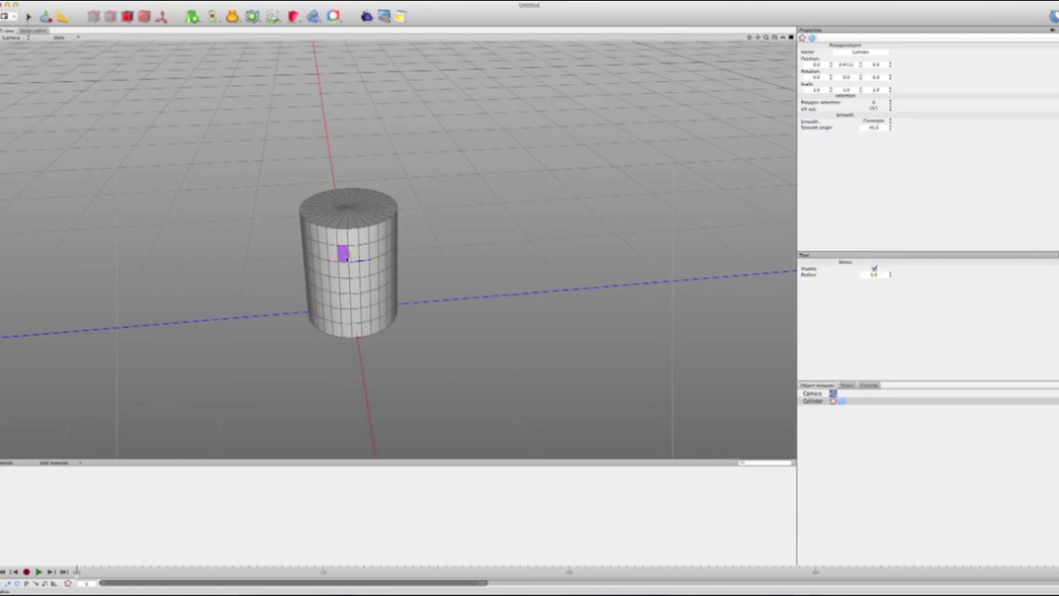
{"action": "right_click", "coordinate": [343, 255]}
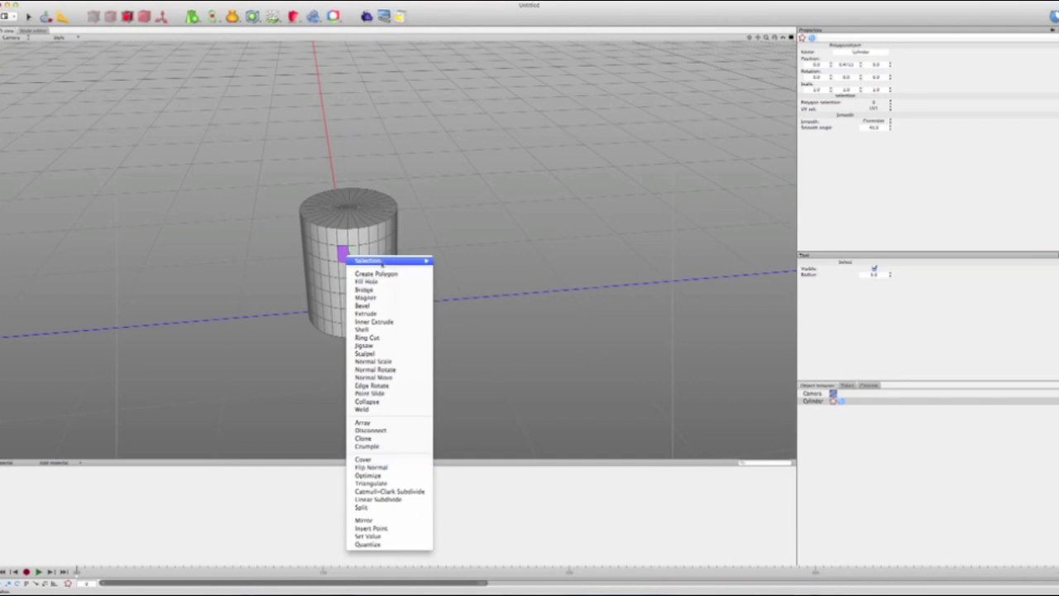
{"action": "mouse_move", "coordinate": [387, 260]}
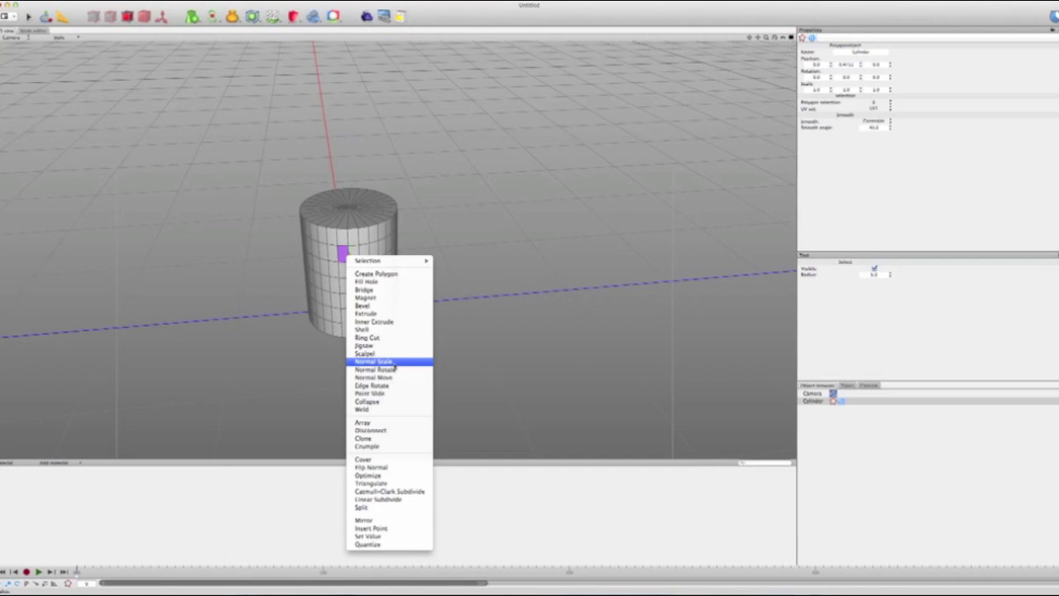
{"action": "left_click", "coordinate": [377, 314]}
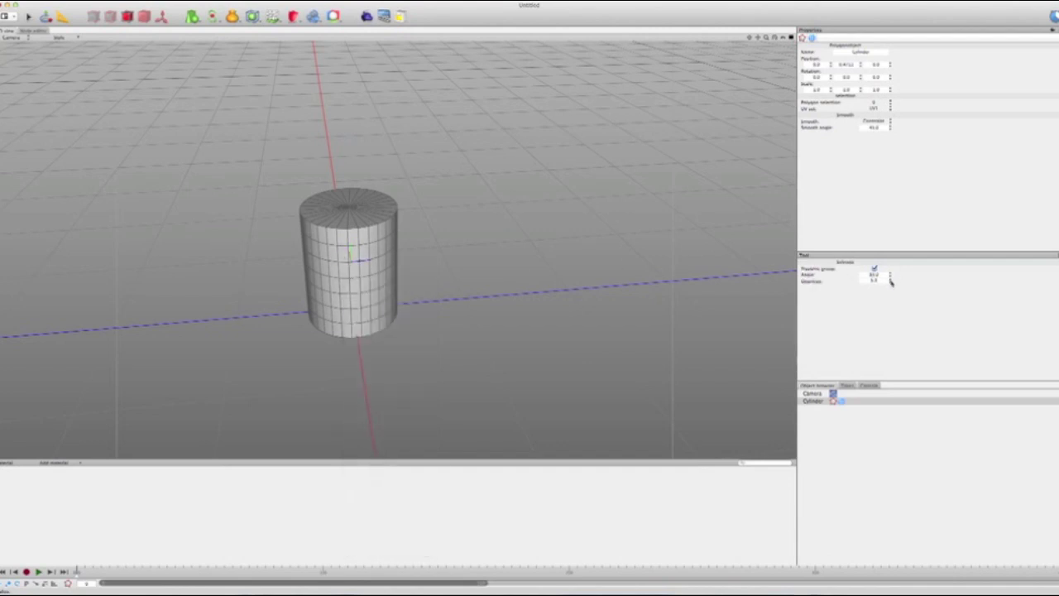
{"action": "left_click", "coordinate": [890, 280]}
{"action": "left_click_drag", "start_coordinate": [892, 285], "coordinate": [891, 260]}
Step: Select two side polygons in the same column of the cylinder, one in the upper part and one near the base
{"action": "left_click", "coordinate": [32, 17]}
{"action": "left_click", "coordinate": [344, 251]}
{"action": "left_click", "coordinate": [344, 315], "text": "shift"}
Step: Try the Normal Move tool with different offsets on the two selected side polygons, then undo the changes
{"action": "right_click", "coordinate": [348, 321]}
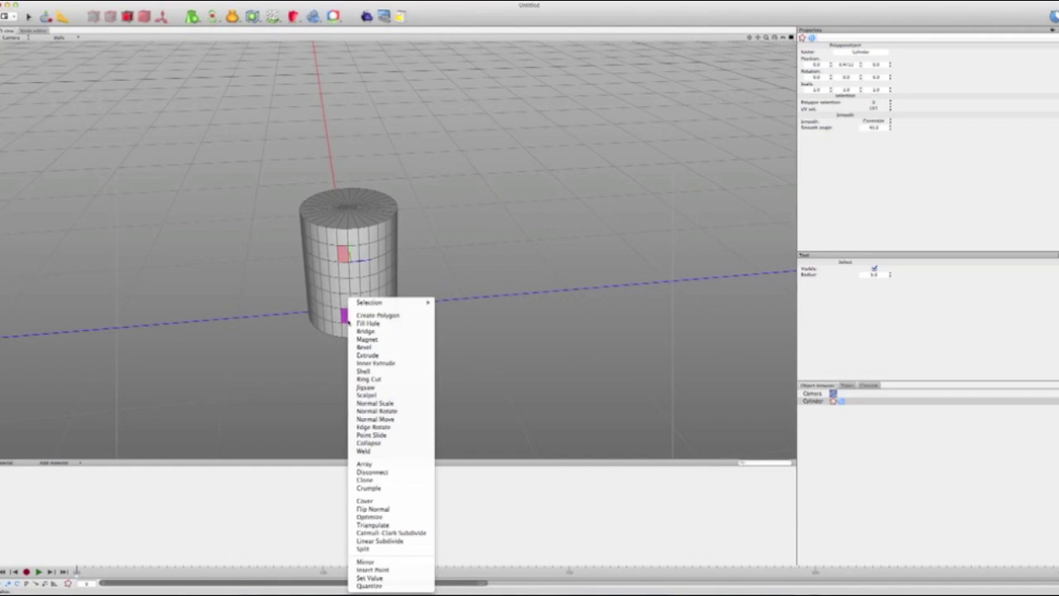
{"action": "left_click", "coordinate": [375, 419]}
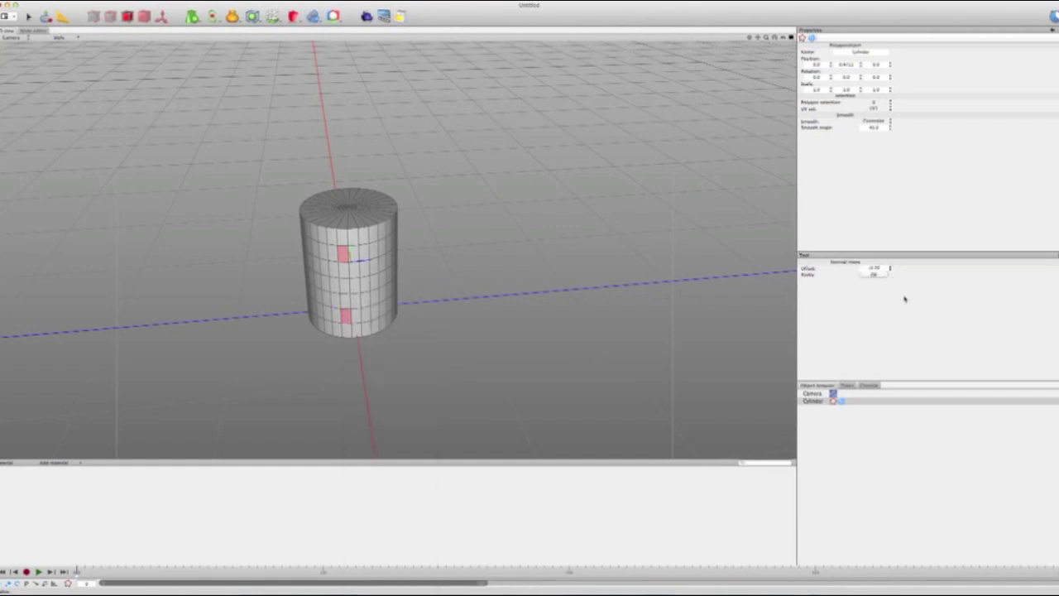
{"action": "left_click", "coordinate": [879, 276]}
{"action": "key", "text": "super+z"}
{"action": "left_click_drag", "start_coordinate": [890, 269], "coordinate": [889, 219]}
{"action": "left_click", "coordinate": [874, 275]}
{"action": "mouse_move", "coordinate": [620, 319]}
{"action": "middle_mouse_down"}
{"action": "mouse_move", "coordinate": [531, 307]}
{"action": "mouse_move", "coordinate": [584, 291]}
{"action": "mouse_move", "coordinate": [610, 311]}
{"action": "middle_mouse_up"}
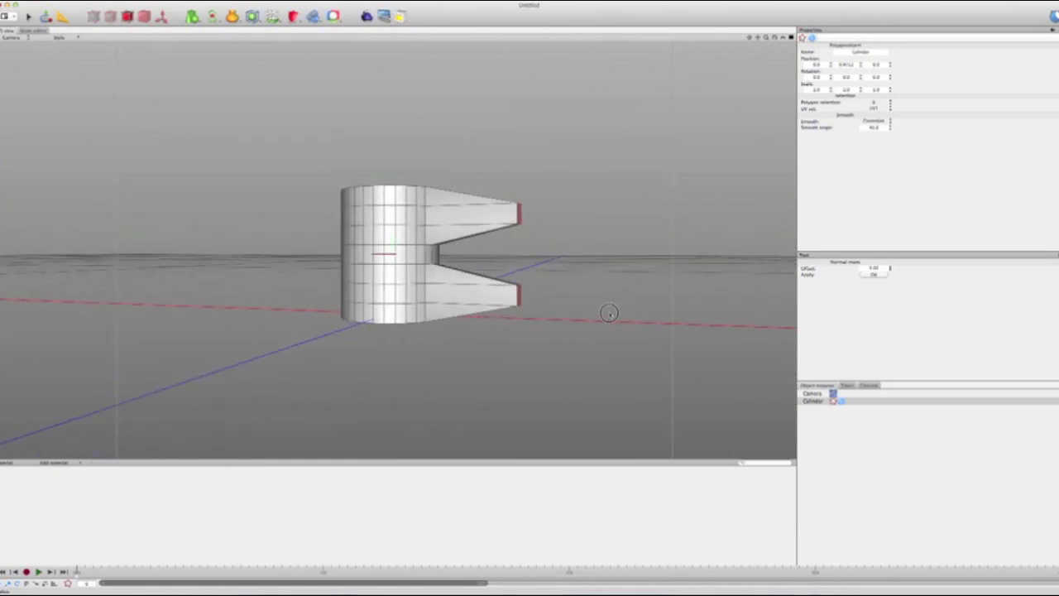
{"action": "key", "text": "super+z"}
{"action": "left_click_drag", "start_coordinate": [592, 313], "coordinate": [664, 323]}
{"action": "key", "text": "super+z"}
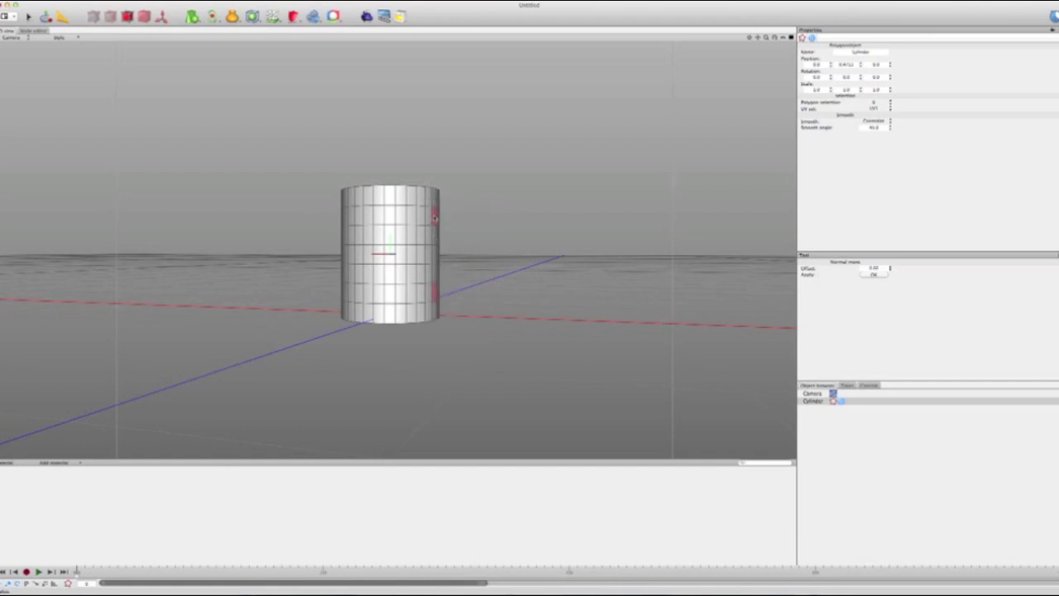
Step: Extrude the two selected side polygons outward into short rectangular stubs
{"action": "right_click", "coordinate": [434, 218]}
{"action": "left_click", "coordinate": [455, 418]}
{"action": "left_click_drag", "start_coordinate": [436, 218], "coordinate": [490, 231]}
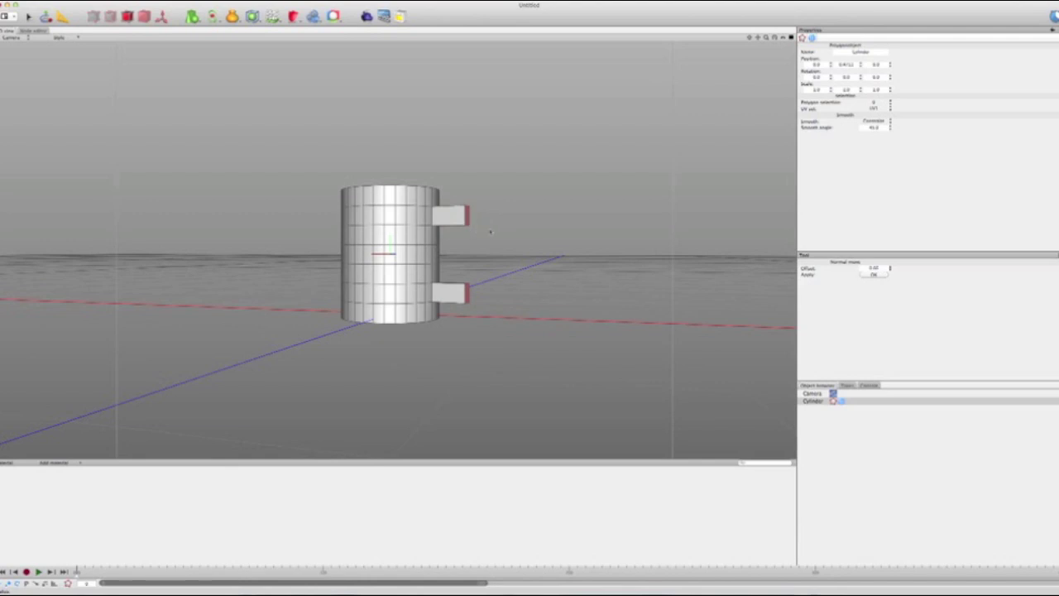
{"action": "middle_click_drag", "start_coordinate": [490, 232], "coordinate": [541, 315]}
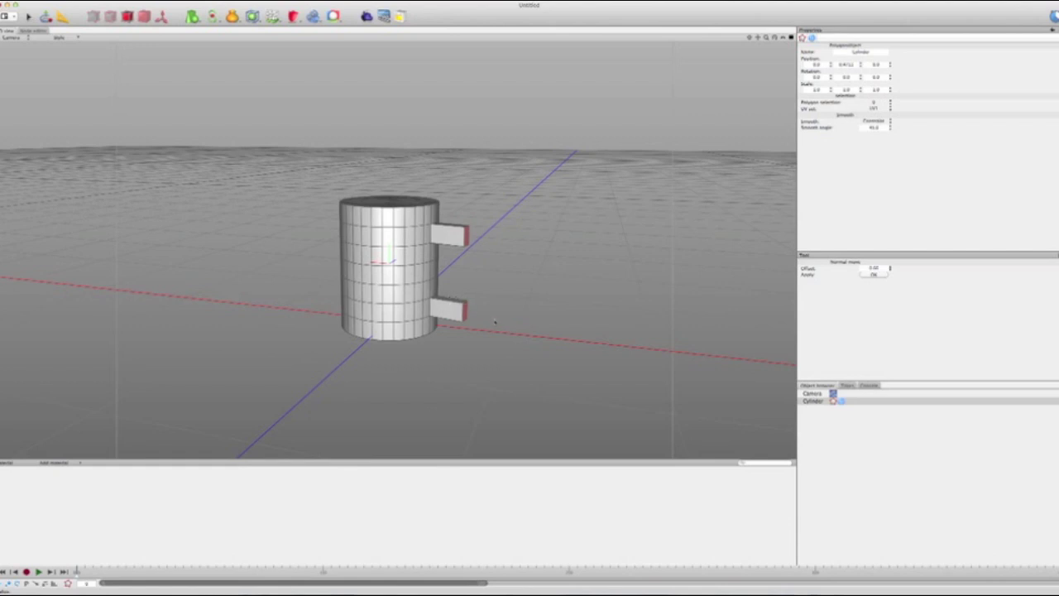
Step: Try applying an offset of 0.5 to the end faces of the two stubs
{"action": "left_click", "coordinate": [873, 275]}
{"action": "key", "text": "super+z"}
{"action": "left_click", "coordinate": [874, 268]}
{"action": "double_click", "coordinate": [874, 268]}
{"action": "type", "text": "0.5"}
{"action": "left_click", "coordinate": [877, 274]}
{"action": "left_click", "coordinate": [29, 16]}
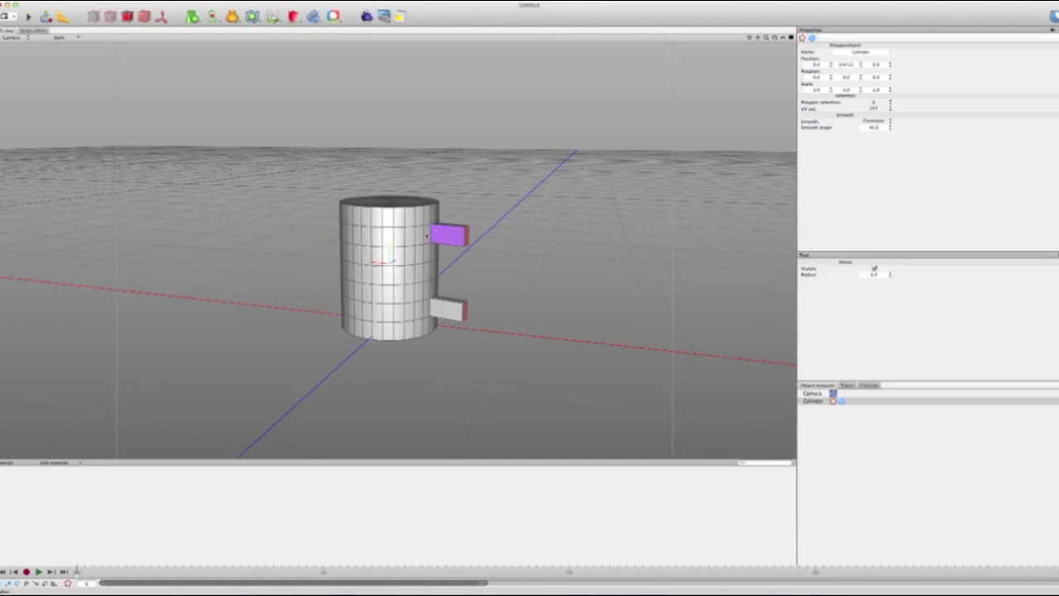
Step: Try a Subdivision modifier on the cylinder with its two stubs and inspect the smoothed shape
{"action": "left_click_drag", "start_coordinate": [436, 233], "coordinate": [410, 236], "text": "alt"}
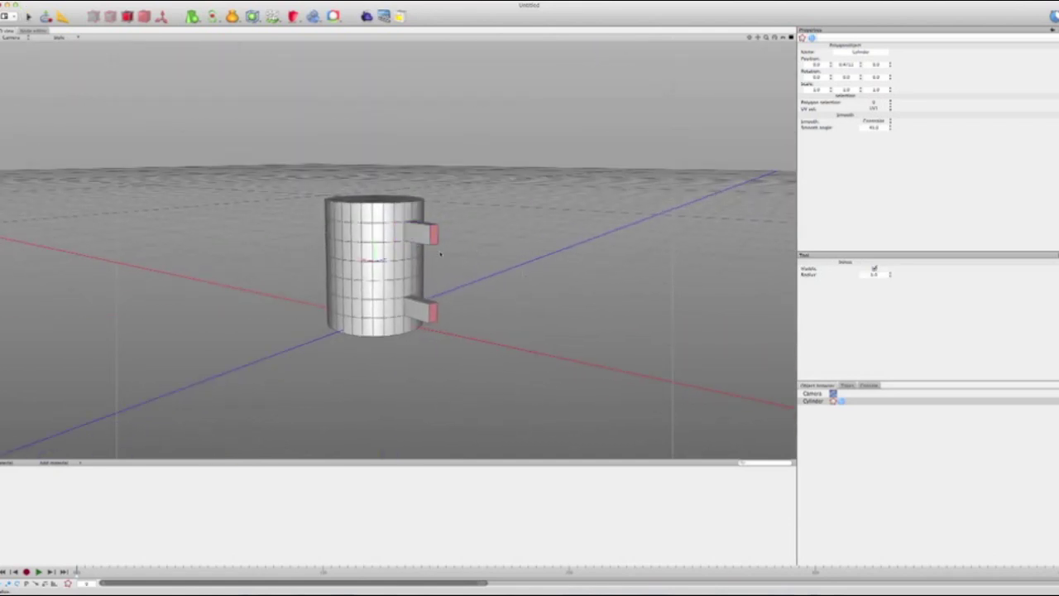
{"action": "left_click", "coordinate": [826, 402]}
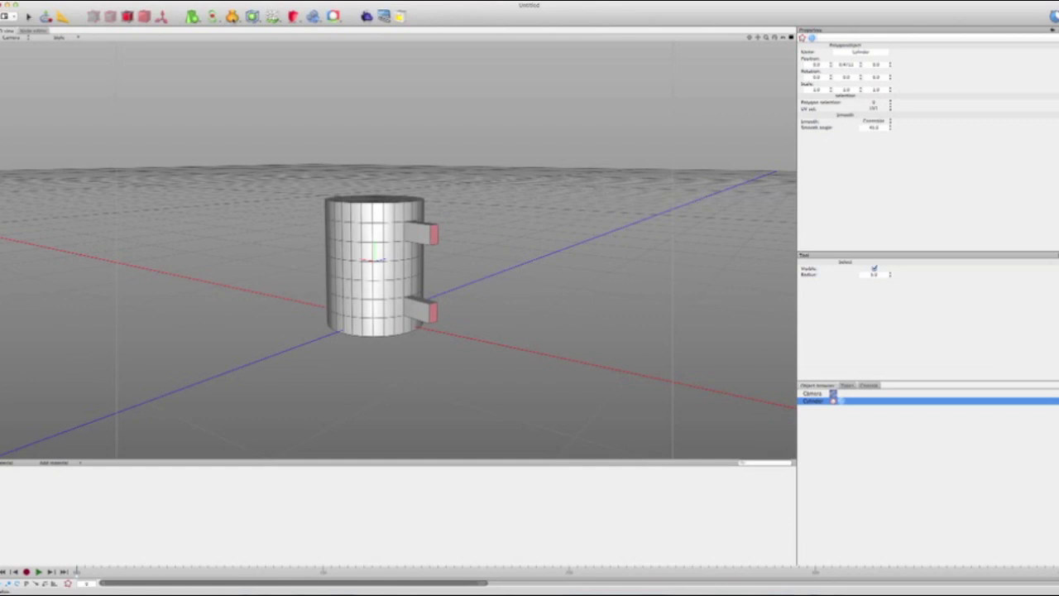
{"action": "left_click", "coordinate": [252, 16]}
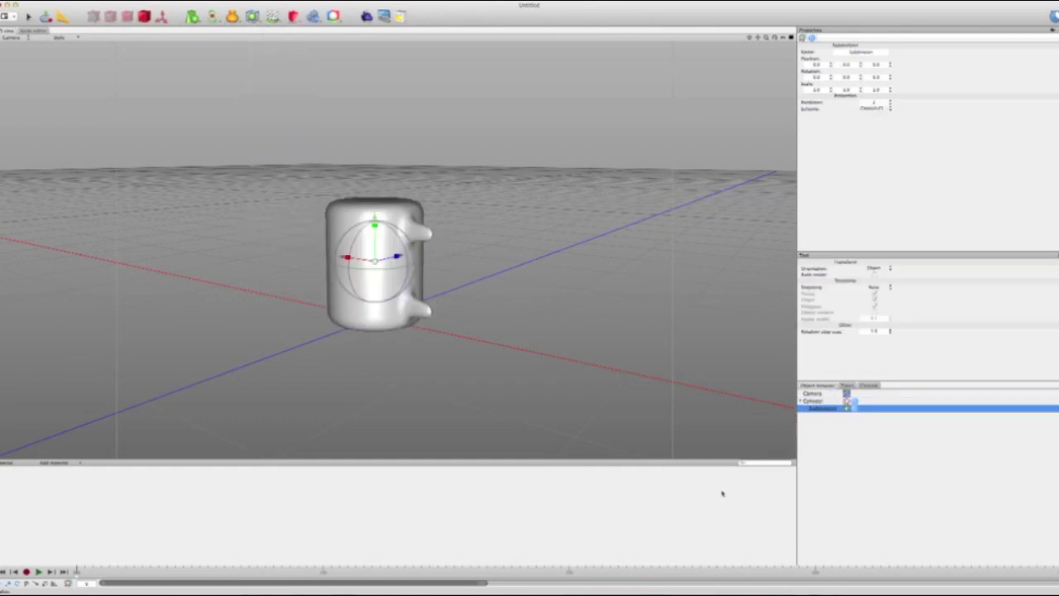
{"action": "left_click_drag", "start_coordinate": [485, 323], "coordinate": [496, 304], "text": "alt"}
Step: Delete the Subdivision modifier and the cylinder so that only the camera remains in the scene
{"action": "left_click", "coordinate": [819, 409]}
{"action": "key", "text": "Delete"}
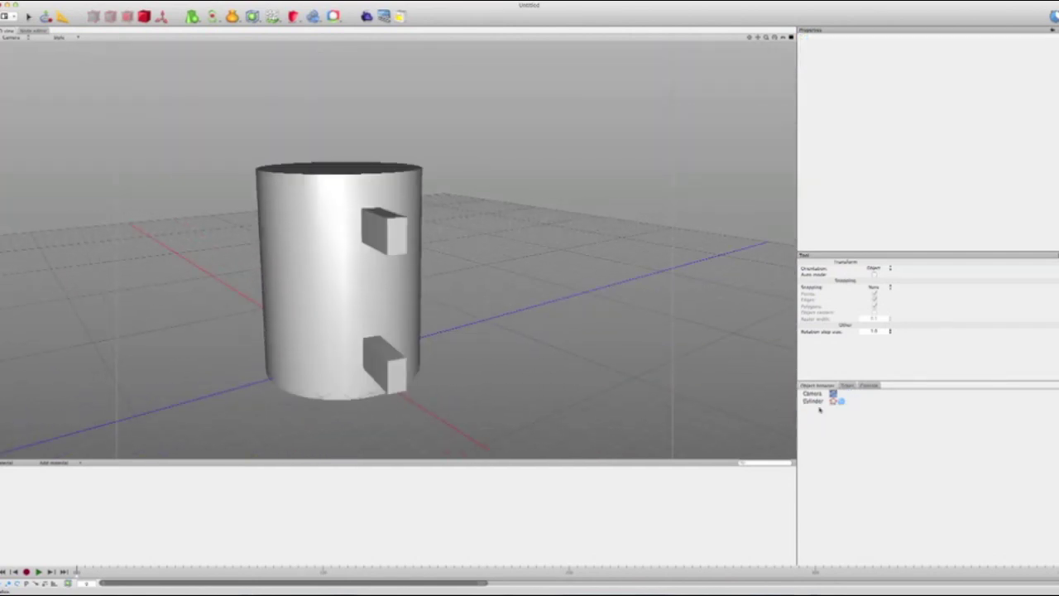
{"action": "left_click", "coordinate": [813, 400]}
{"action": "key", "text": "Delete"}
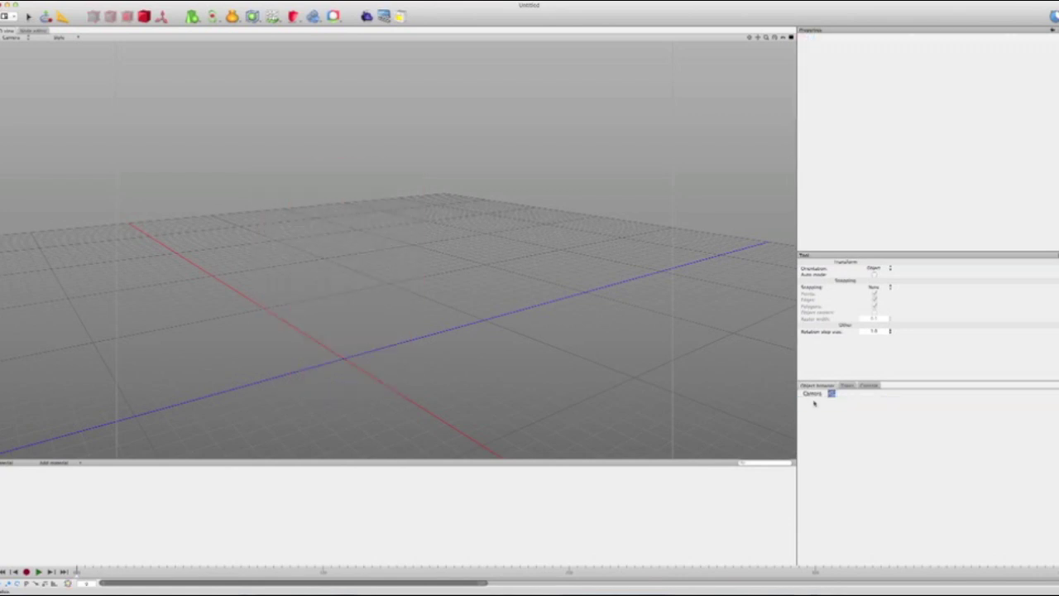
Step: Add a Text spline to the empty scene and set its text to Firefly
{"action": "left_click_drag", "start_coordinate": [220, 23], "coordinate": [248, 136]}
{"action": "left_click_drag", "start_coordinate": [403, 323], "coordinate": [503, 300], "text": "alt"}
{"action": "left_click_drag", "start_coordinate": [564, 330], "coordinate": [472, 304], "text": "alt"}
{"action": "left_click", "coordinate": [480, 336]}
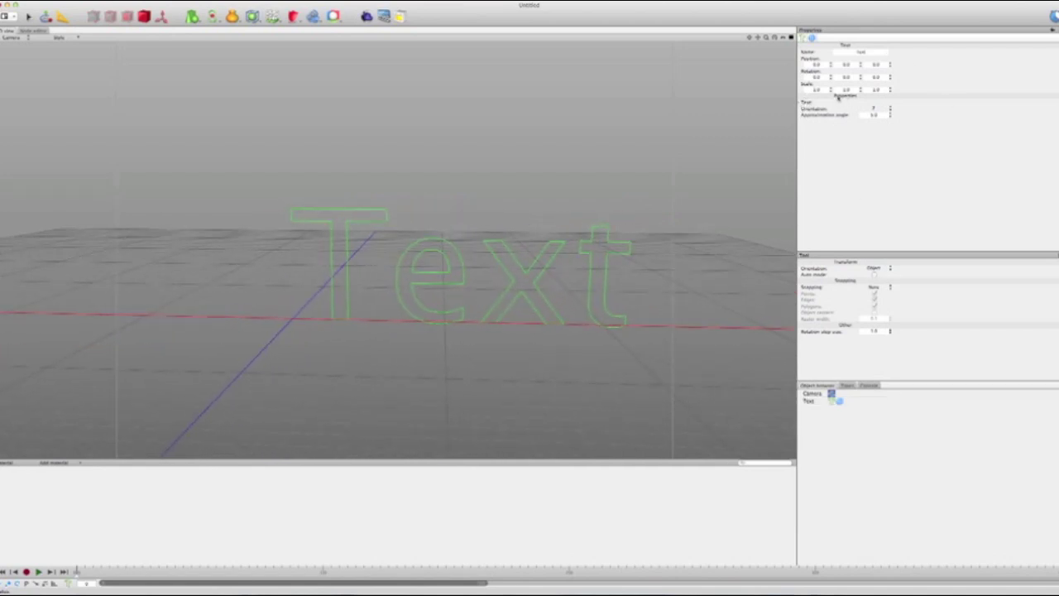
{"action": "left_click", "coordinate": [799, 105]}
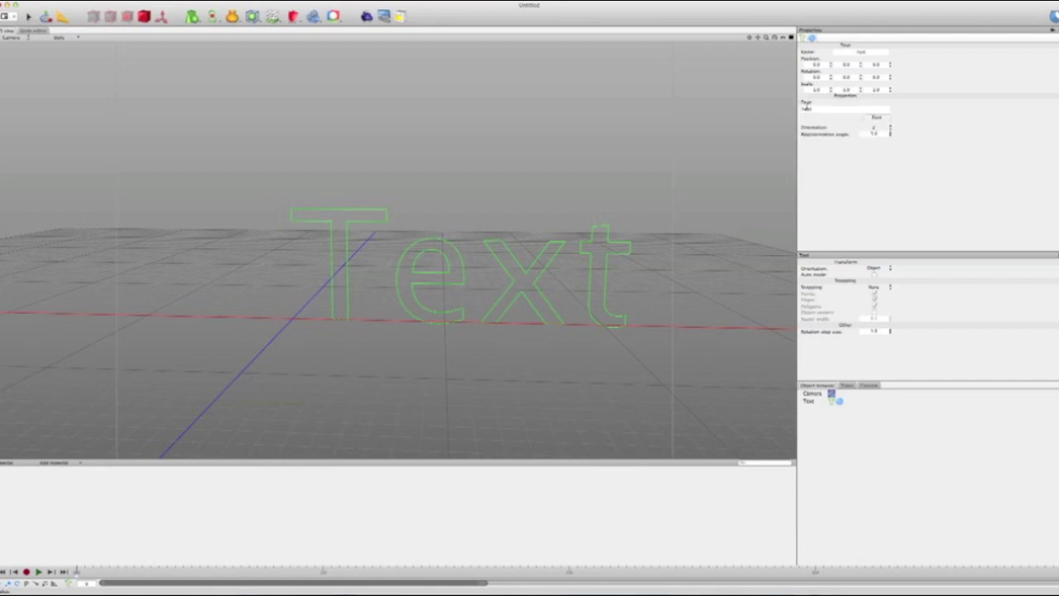
{"action": "double_click", "coordinate": [811, 110]}
{"action": "type", "text": "Firefly"}
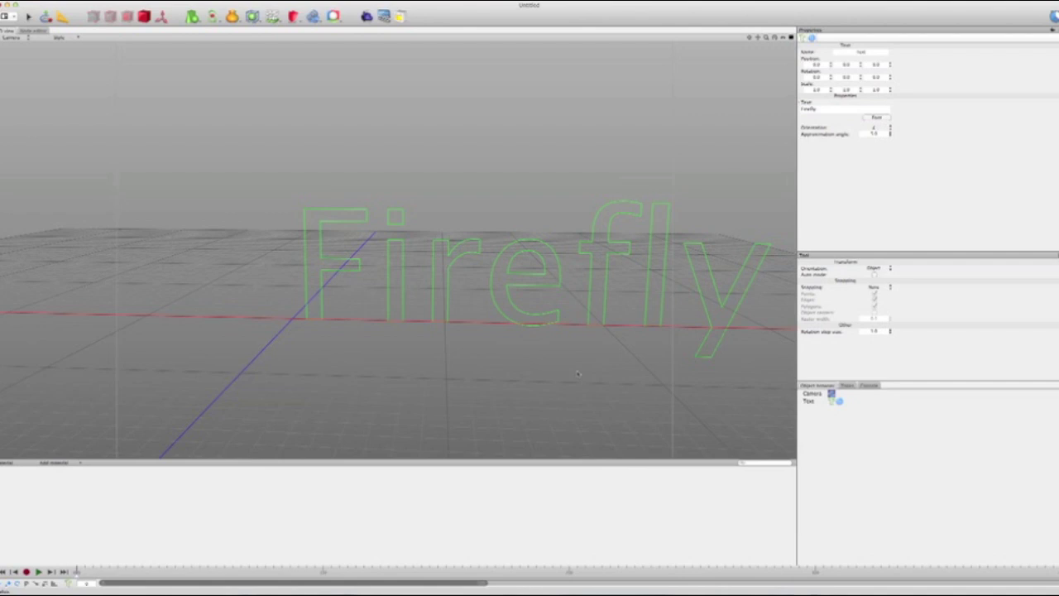
{"action": "middle_click_drag", "start_coordinate": [577, 373], "coordinate": [531, 363]}
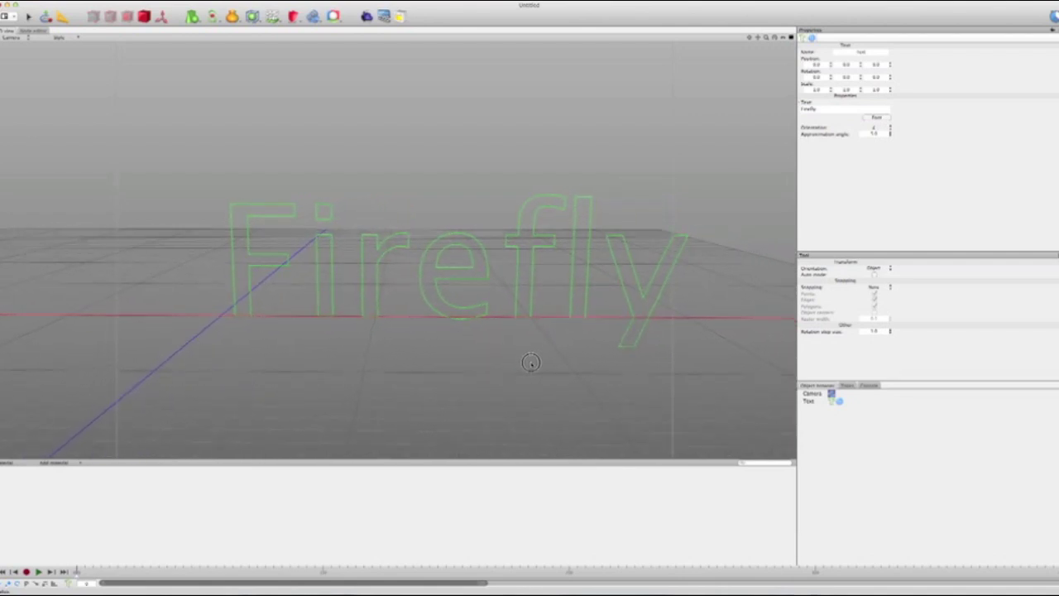
Step: Look through the font choices for the text spline without changing the font
{"action": "left_click", "coordinate": [880, 118]}
{"action": "scroll", "coordinate": [888, 525], "scroll_direction": "down", "scroll_amount": 1}
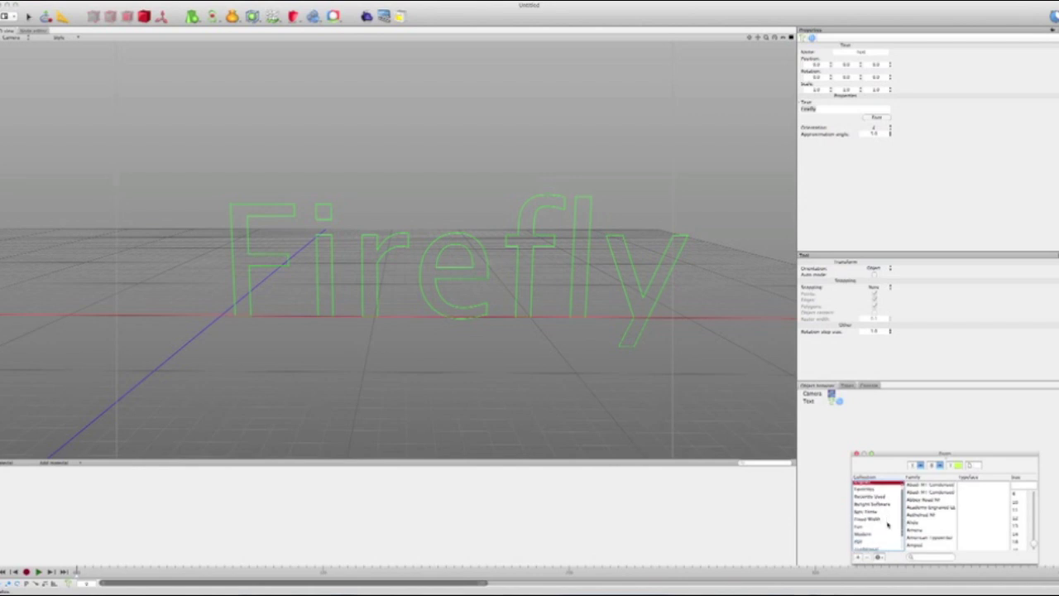
{"action": "left_click", "coordinate": [856, 453]}
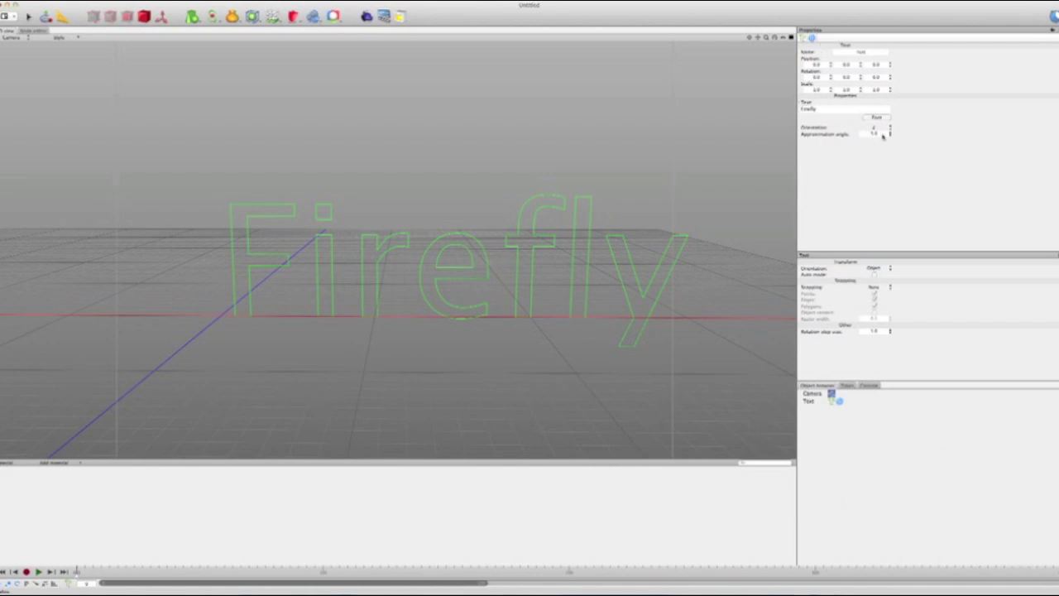
Step: Add an Extrude creator and nest the Text spline under it to give the Firefly lettering depth
{"action": "left_click", "coordinate": [810, 400]}
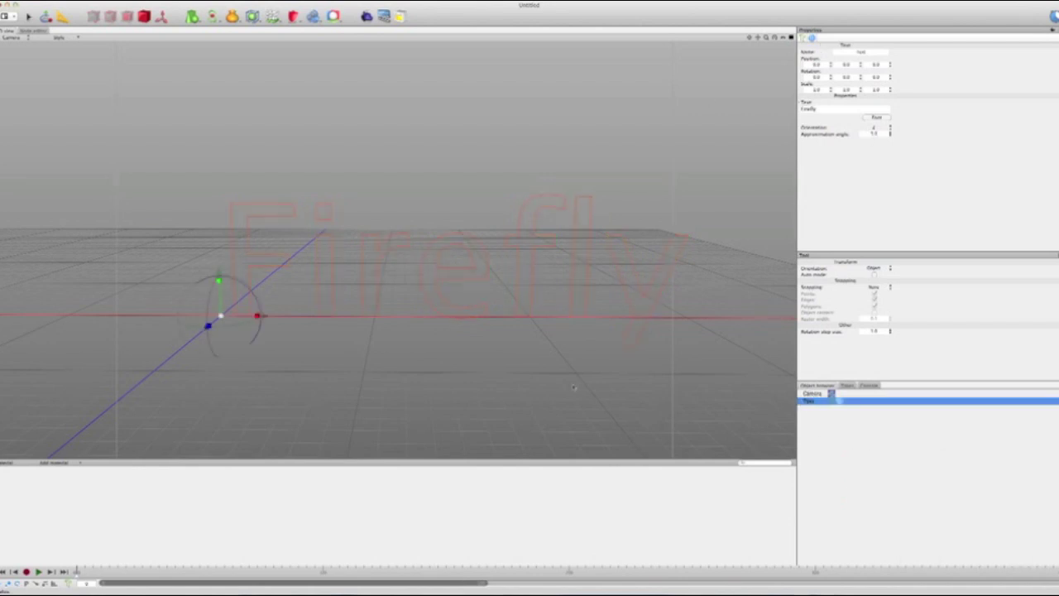
{"action": "mouse_move", "coordinate": [645, 382]}
{"action": "middle_mouse_down"}
{"action": "mouse_move", "coordinate": [542, 373]}
{"action": "mouse_move", "coordinate": [646, 386]}
{"action": "middle_mouse_up"}
{"action": "right_click_drag", "start_coordinate": [646, 385], "coordinate": [651, 380]}
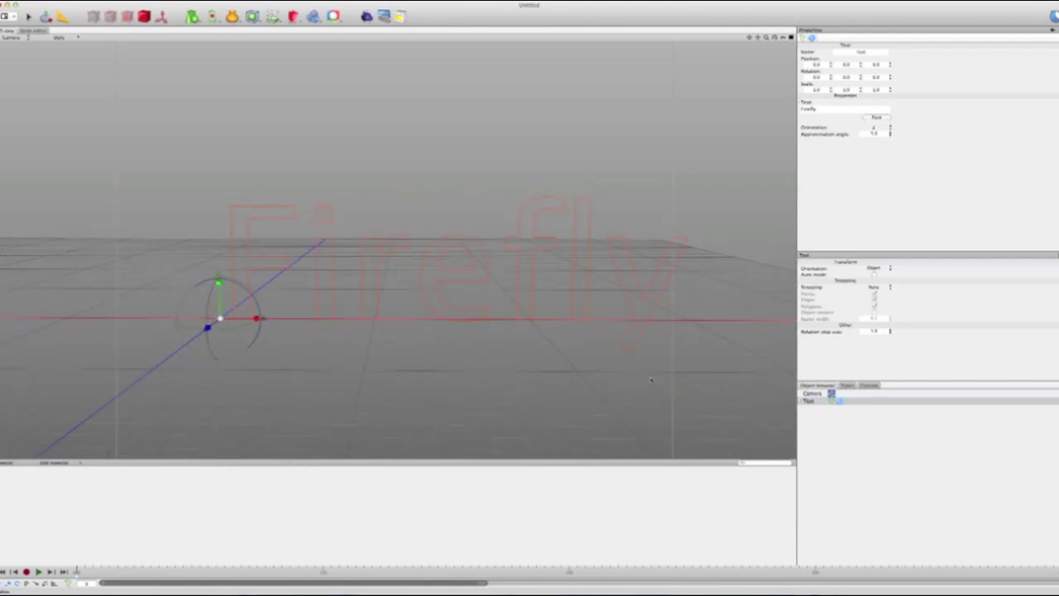
{"action": "left_click", "coordinate": [231, 16]}
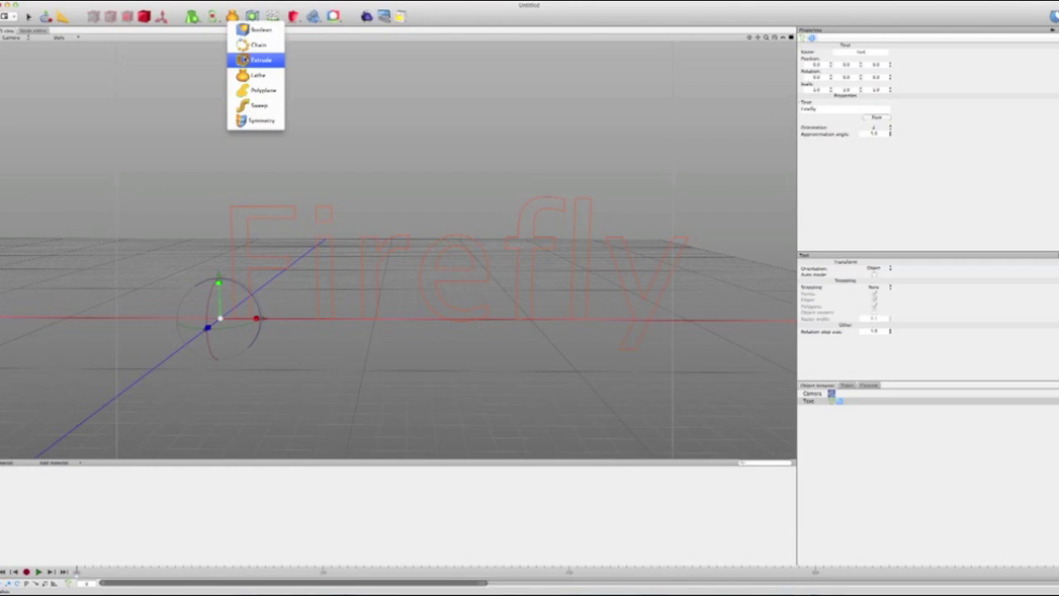
{"action": "left_click", "coordinate": [261, 60]}
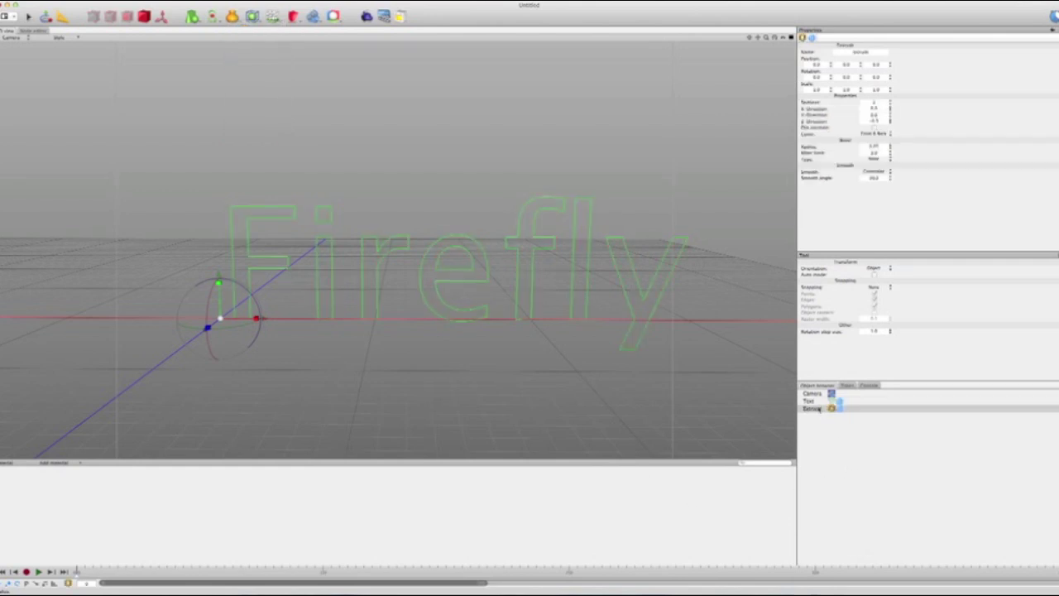
{"action": "mouse_move", "coordinate": [815, 410]}
{"action": "left_mouse_down"}
{"action": "mouse_move", "coordinate": [812, 401]}
{"action": "mouse_move", "coordinate": [815, 410]}
{"action": "left_mouse_up"}
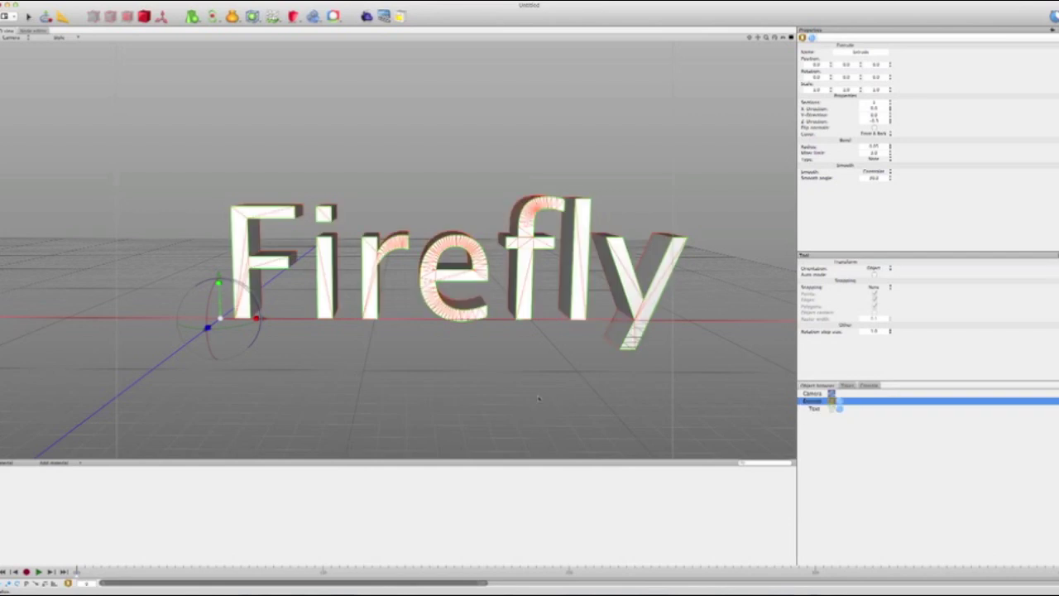
Step: Deepen the extrusion of the Firefly lettering backward along the Z direction
{"action": "left_click_drag", "start_coordinate": [531, 391], "coordinate": [440, 390], "text": "alt"}
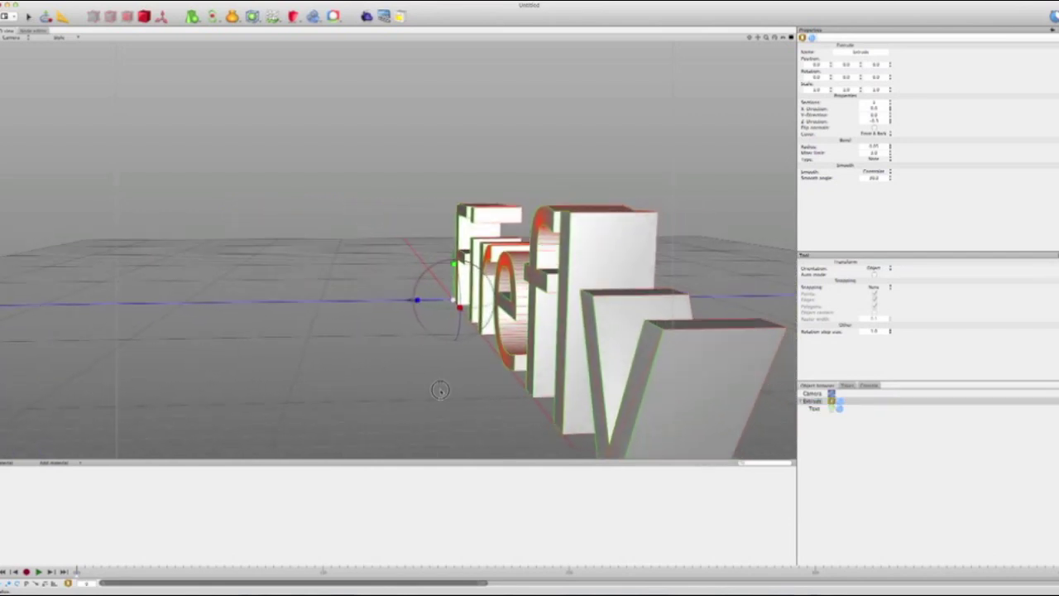
{"action": "right_click_drag", "start_coordinate": [439, 390], "coordinate": [535, 397]}
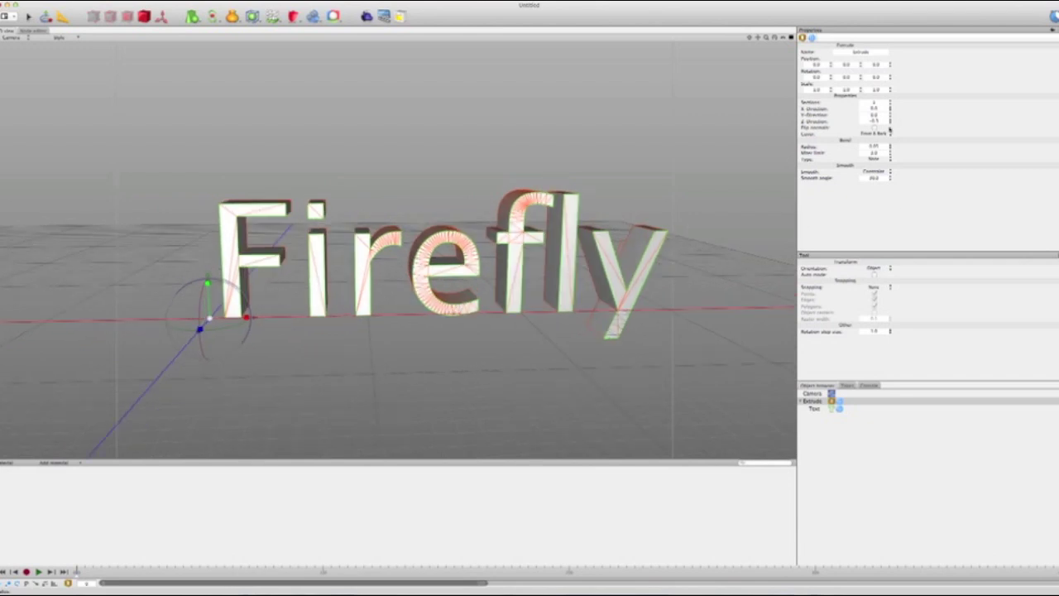
{"action": "left_click_drag", "start_coordinate": [889, 120], "coordinate": [889, 145]}
{"action": "left_click", "coordinate": [581, 438]}
{"action": "left_click_drag", "start_coordinate": [581, 439], "coordinate": [577, 413], "text": "alt"}
{"action": "middle_click_drag", "start_coordinate": [577, 413], "coordinate": [583, 420]}
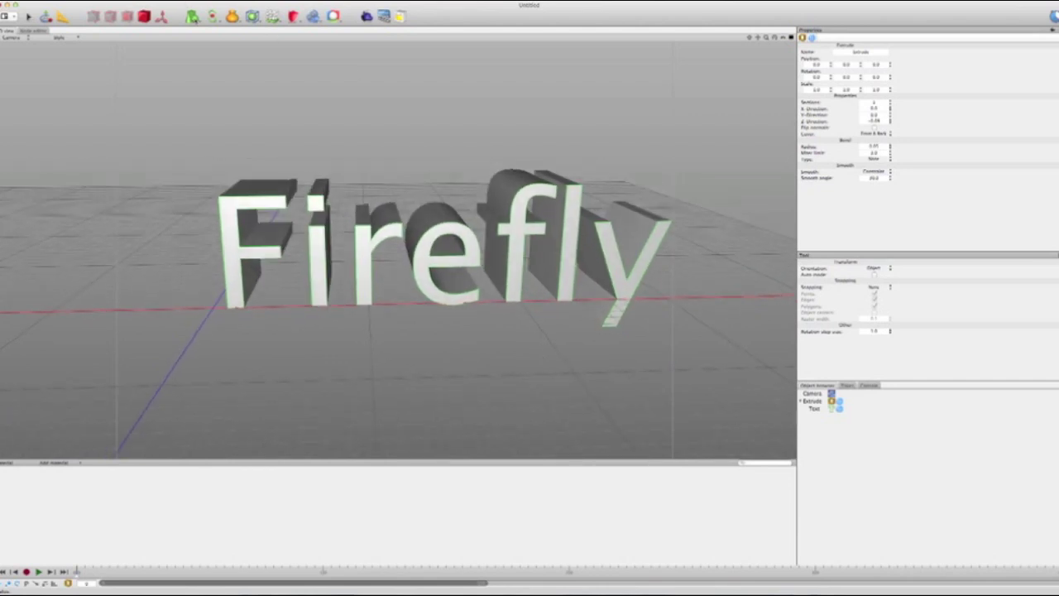
Step: Add a Plane as a floor, scale it to about 7 in X, shift it under the lettering and enlarge its depth
{"action": "left_click", "coordinate": [195, 20]}
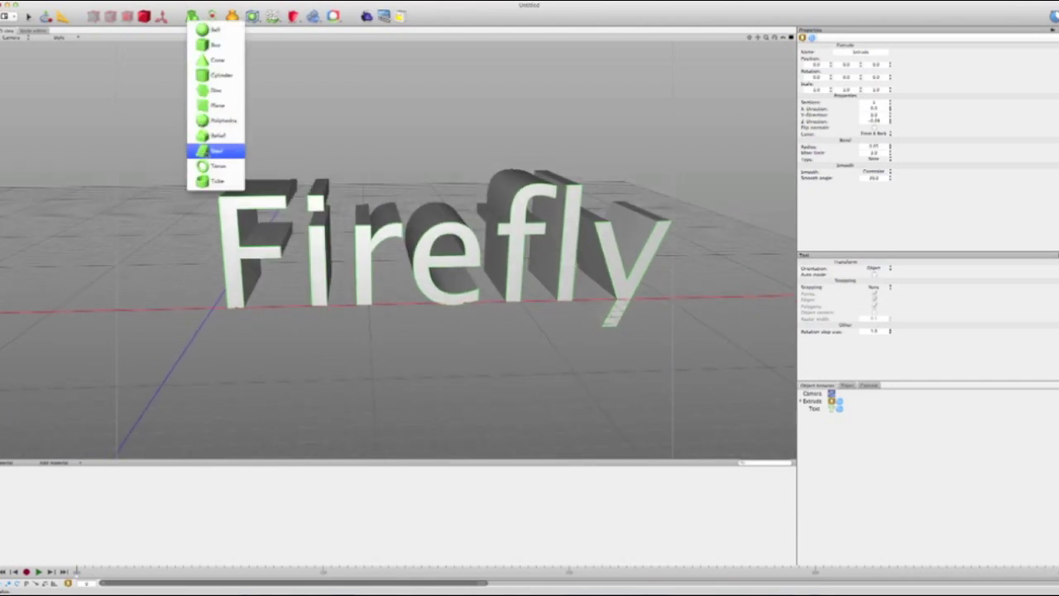
{"action": "left_click", "coordinate": [345, 390]}
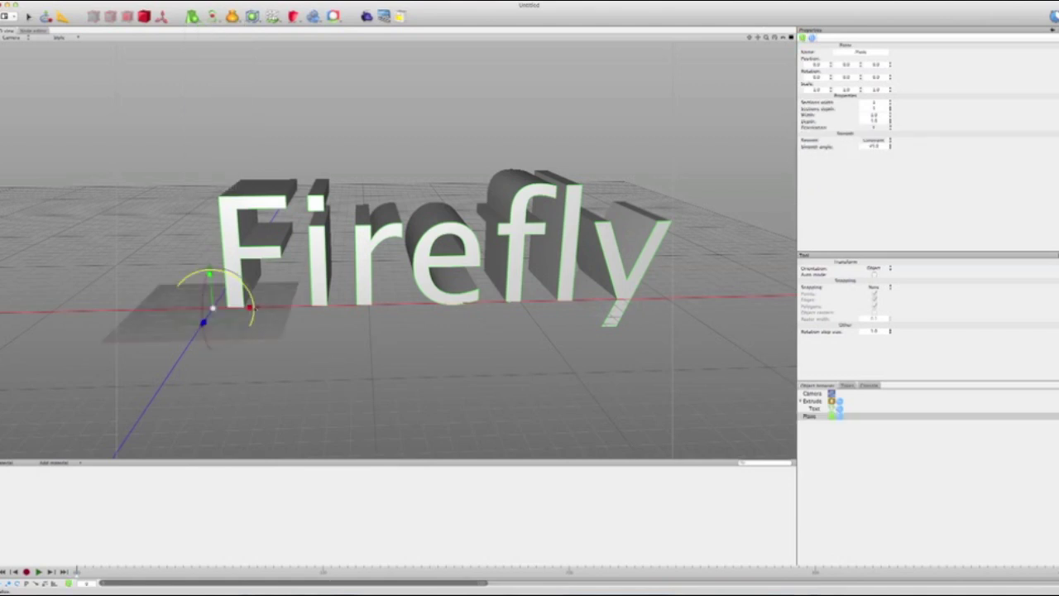
{"action": "left_click_drag", "start_coordinate": [249, 308], "coordinate": [430, 309]}
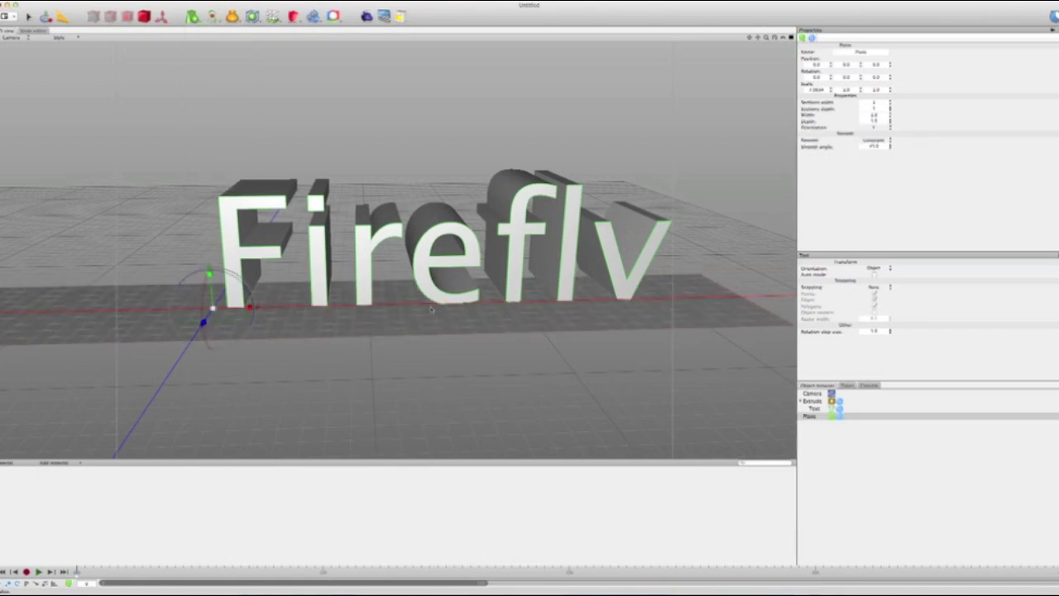
{"action": "left_click_drag", "start_coordinate": [252, 307], "coordinate": [364, 459]}
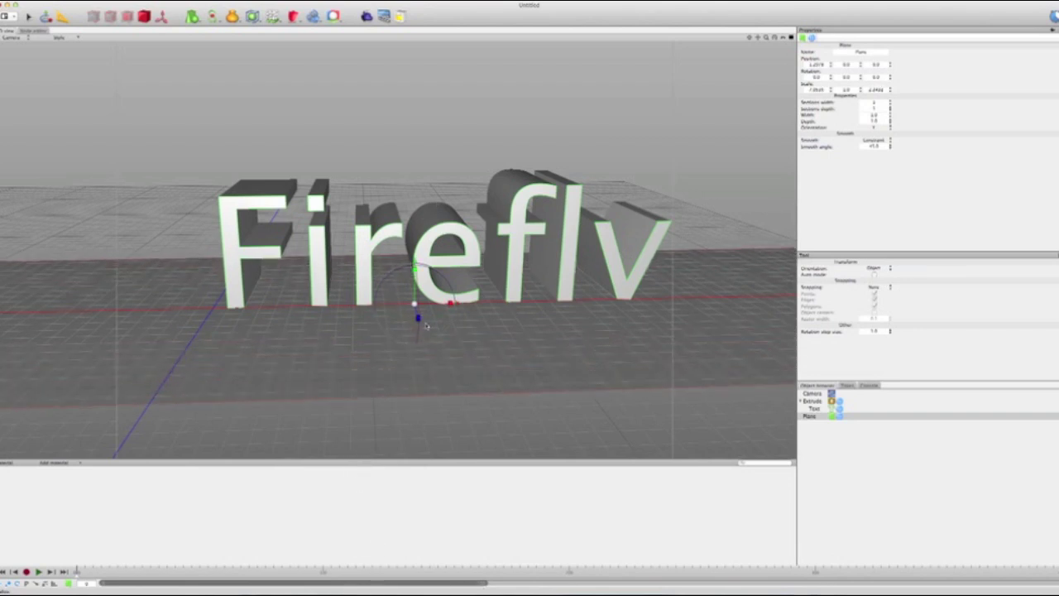
{"action": "left_click_drag", "start_coordinate": [418, 318], "coordinate": [518, 574]}
{"action": "middle_click_drag", "start_coordinate": [498, 401], "coordinate": [542, 321]}
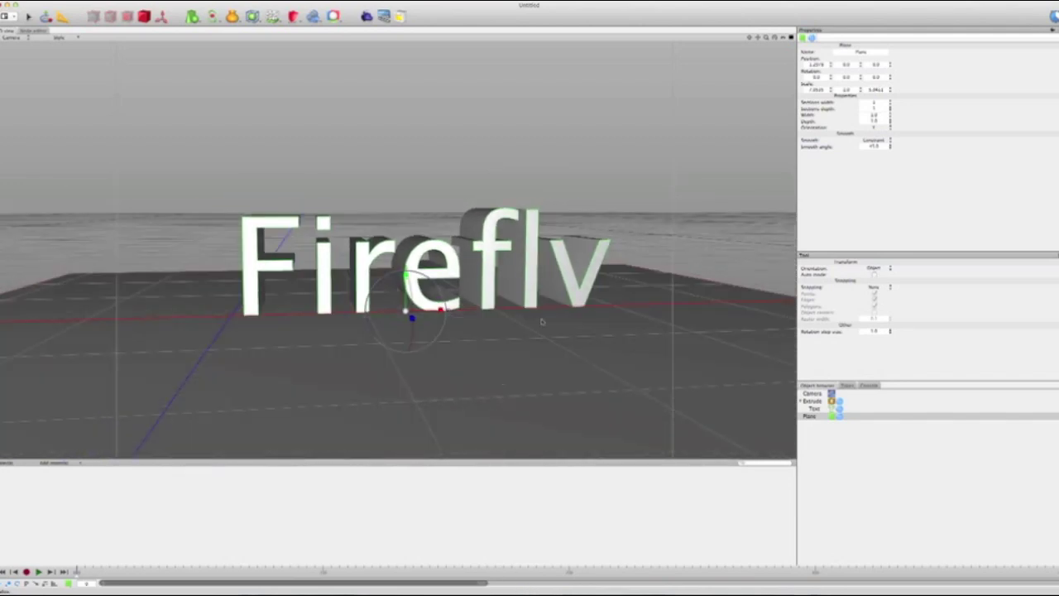
Step: Change the text spline's wording to FIREFLY in all capitals
{"action": "left_click", "coordinate": [816, 409]}
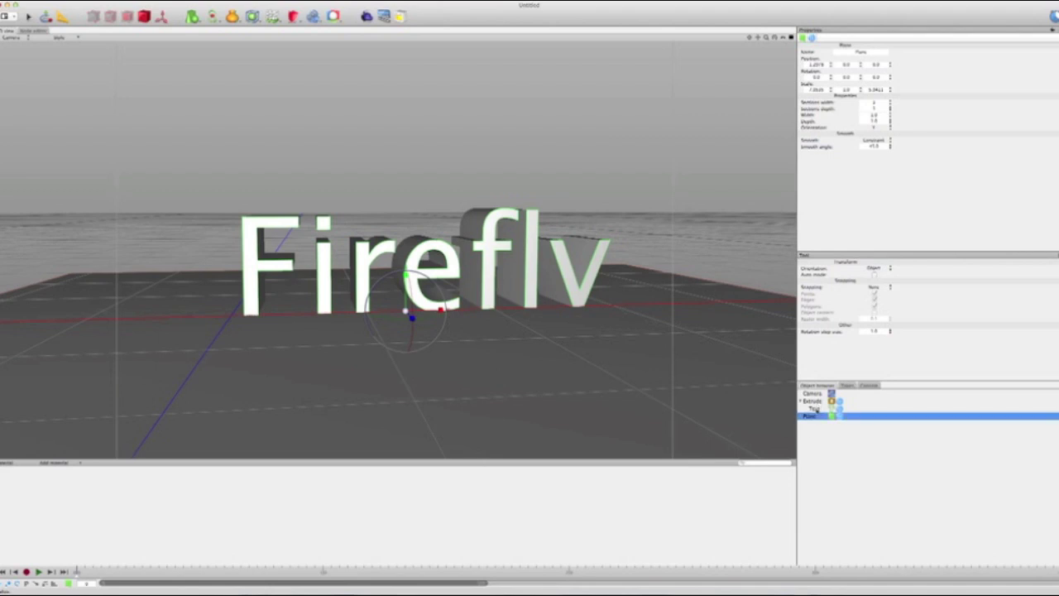
{"action": "left_click_drag", "start_coordinate": [824, 110], "coordinate": [784, 110]}
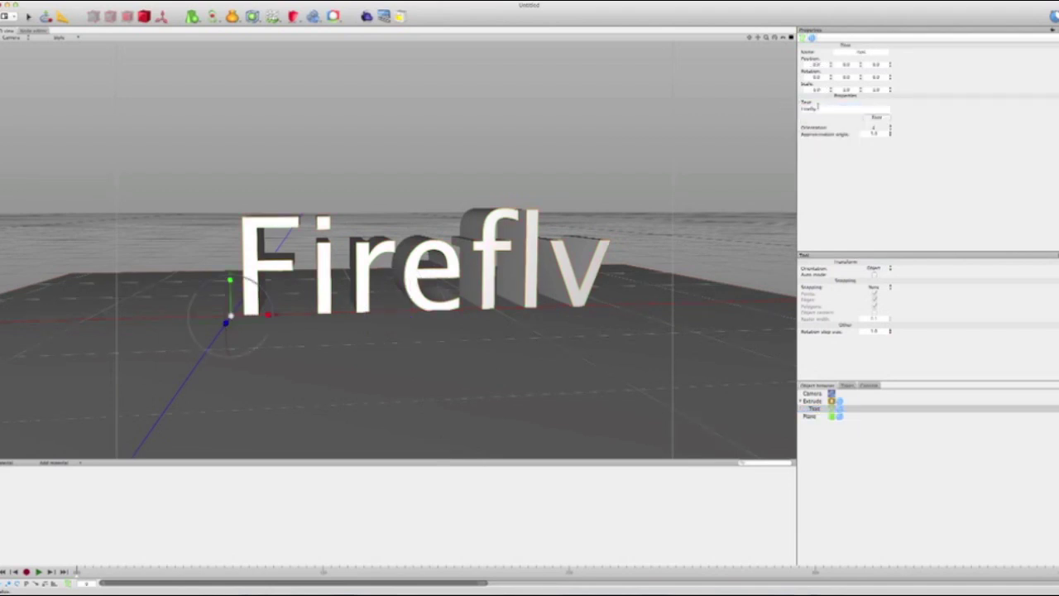
{"action": "double_click", "coordinate": [815, 108]}
{"action": "type", "text": "FIREFLY"}
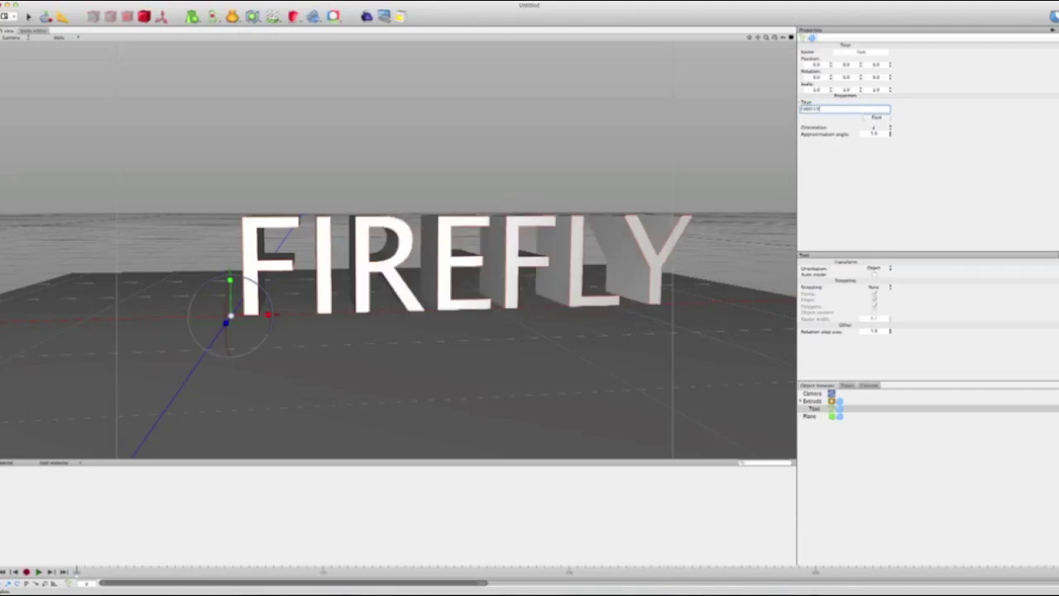
{"action": "mouse_move", "coordinate": [558, 353]}
{"action": "left_mouse_down", "text": "alt"}
{"action": "mouse_move", "coordinate": [522, 367]}
{"action": "mouse_move", "coordinate": [557, 362]}
{"action": "left_mouse_up", "text": "alt"}
{"action": "middle_click_drag", "start_coordinate": [572, 338], "coordinate": [515, 352], "text": "alt"}
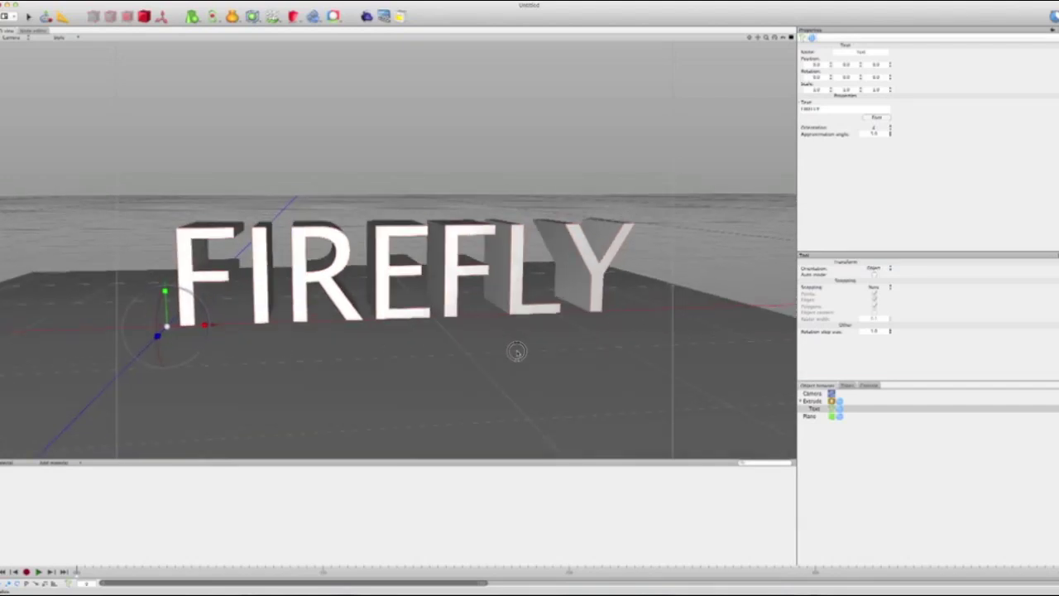
Step: Create a new blank material for the floor plane and lighten its diffuse colour to a paler grey
{"action": "left_click", "coordinate": [513, 354]}
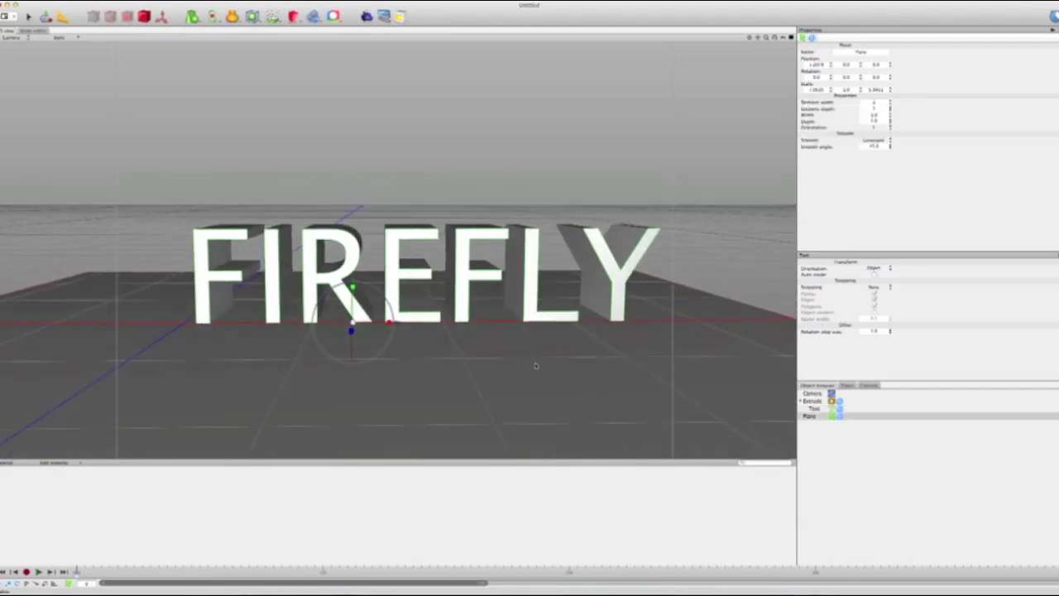
{"action": "left_click", "coordinate": [814, 409]}
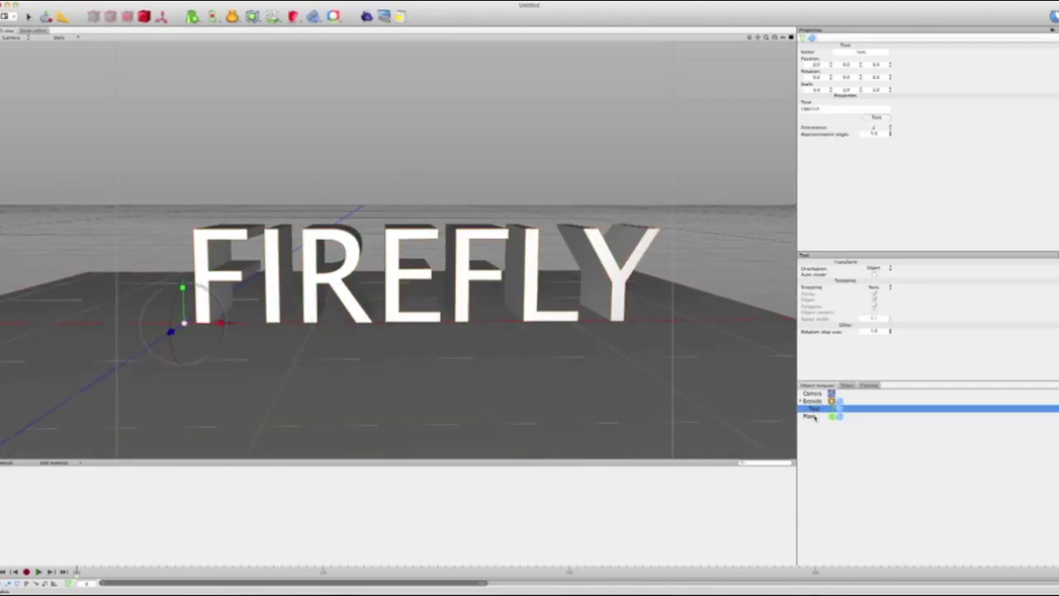
{"action": "left_click", "coordinate": [813, 416]}
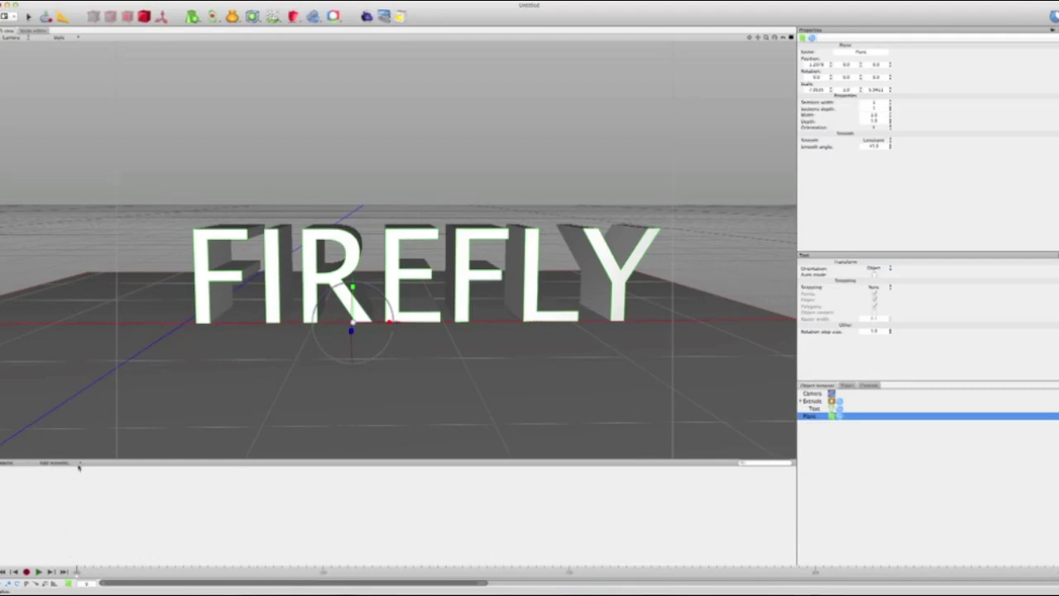
{"action": "left_click", "coordinate": [80, 465]}
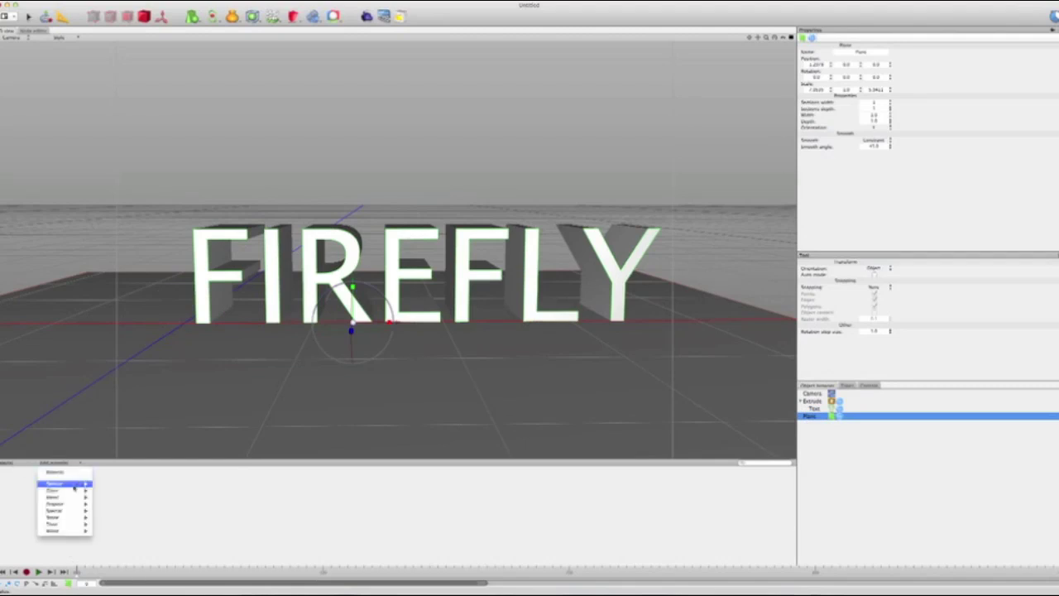
{"action": "mouse_move", "coordinate": [73, 493]}
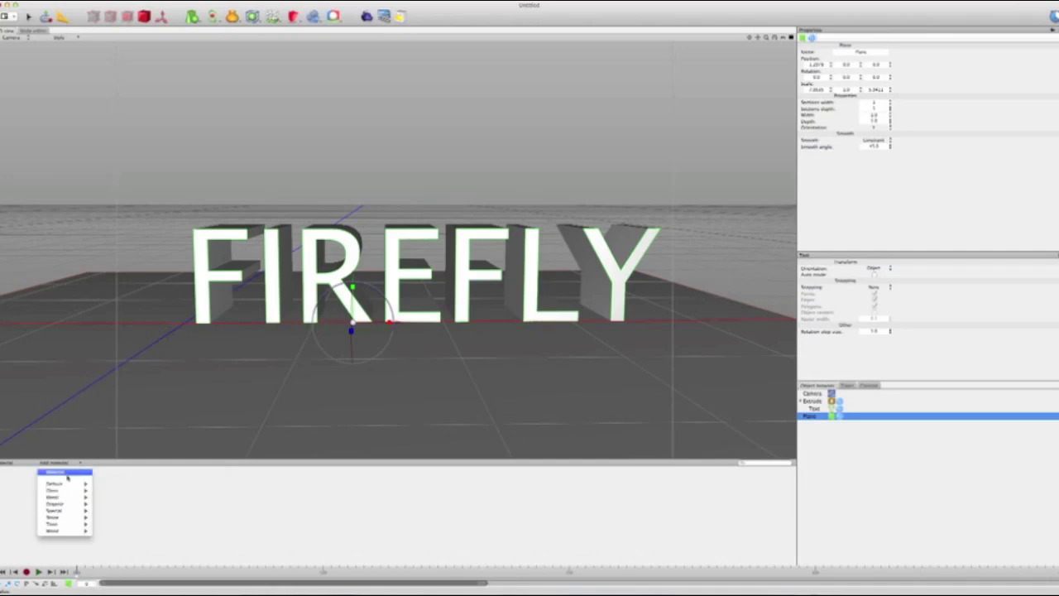
{"action": "left_click", "coordinate": [66, 472]}
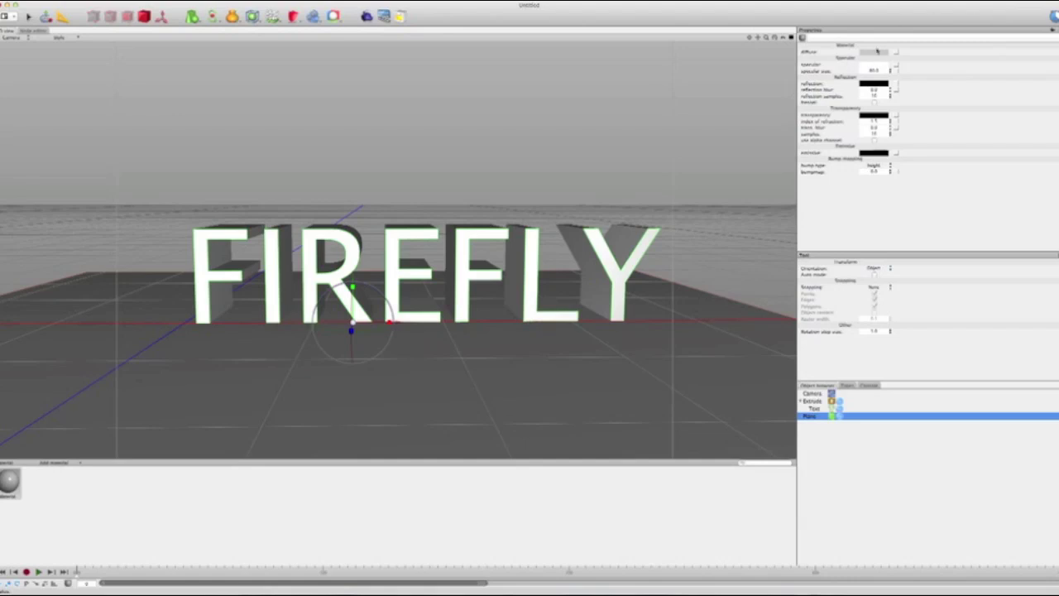
{"action": "left_click", "coordinate": [883, 53]}
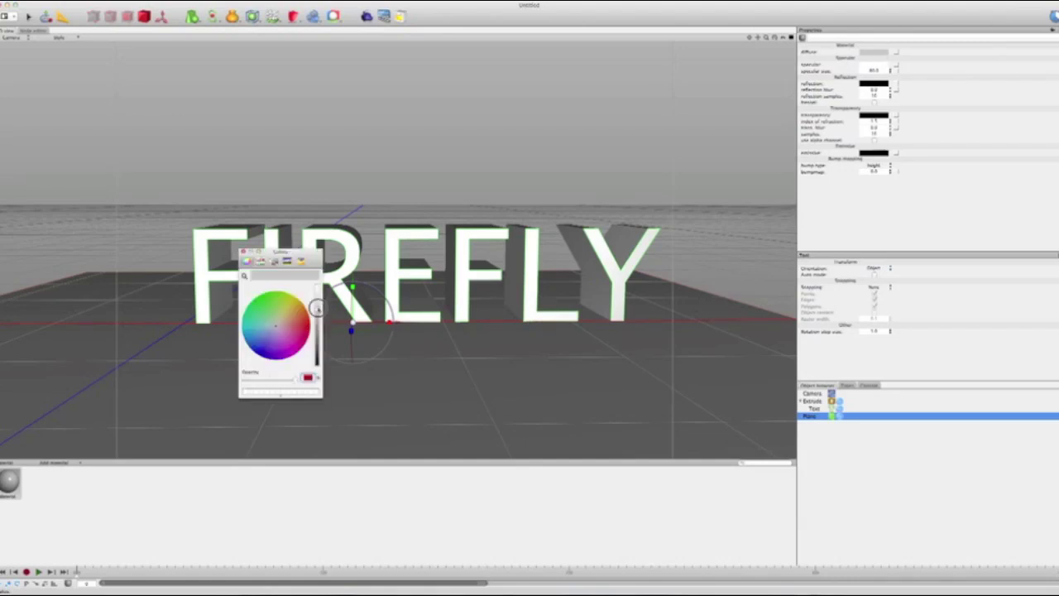
{"action": "left_click_drag", "start_coordinate": [318, 306], "coordinate": [318, 301]}
{"action": "left_click", "coordinate": [244, 253]}
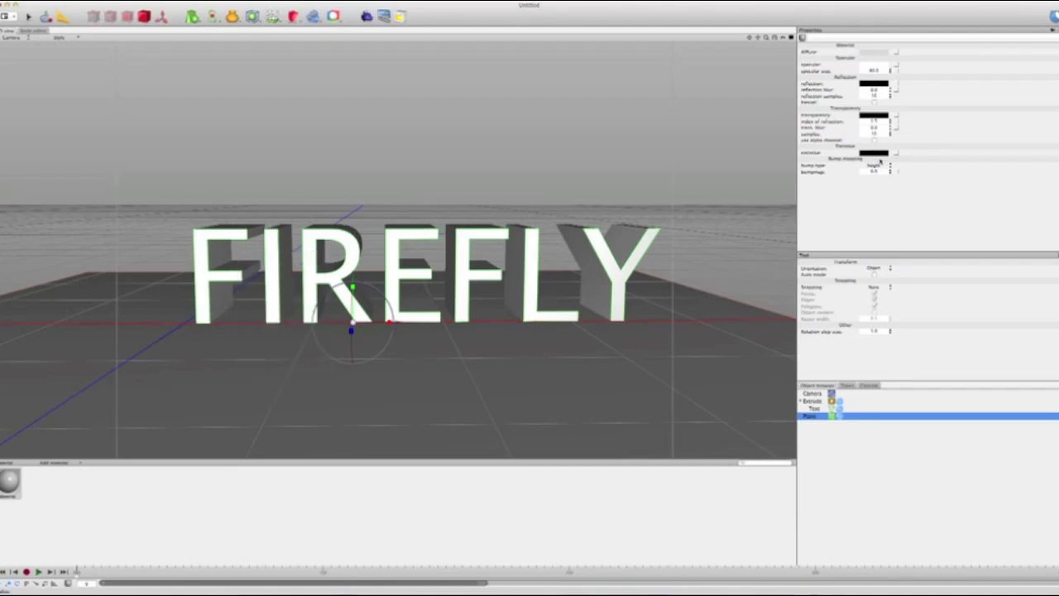
Step: Set the new material's reflection colour to white and apply the material to the floor plane
{"action": "left_click", "coordinate": [873, 84]}
{"action": "left_click", "coordinate": [317, 320]}
{"action": "left_click_drag", "start_coordinate": [317, 320], "coordinate": [316, 287]}
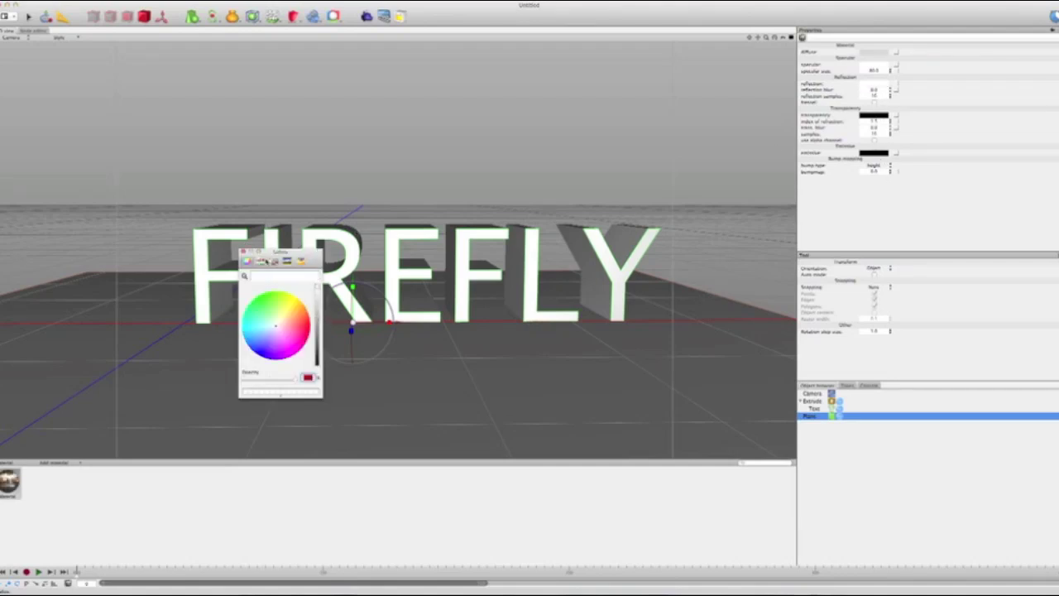
{"action": "left_click", "coordinate": [243, 252]}
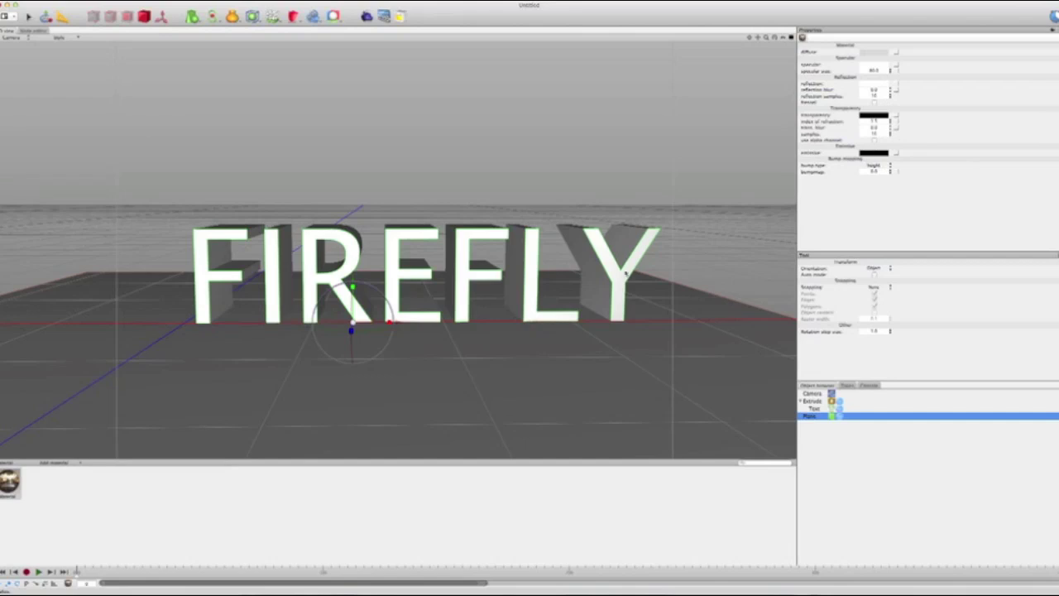
{"action": "left_click_drag", "start_coordinate": [11, 482], "coordinate": [369, 404]}
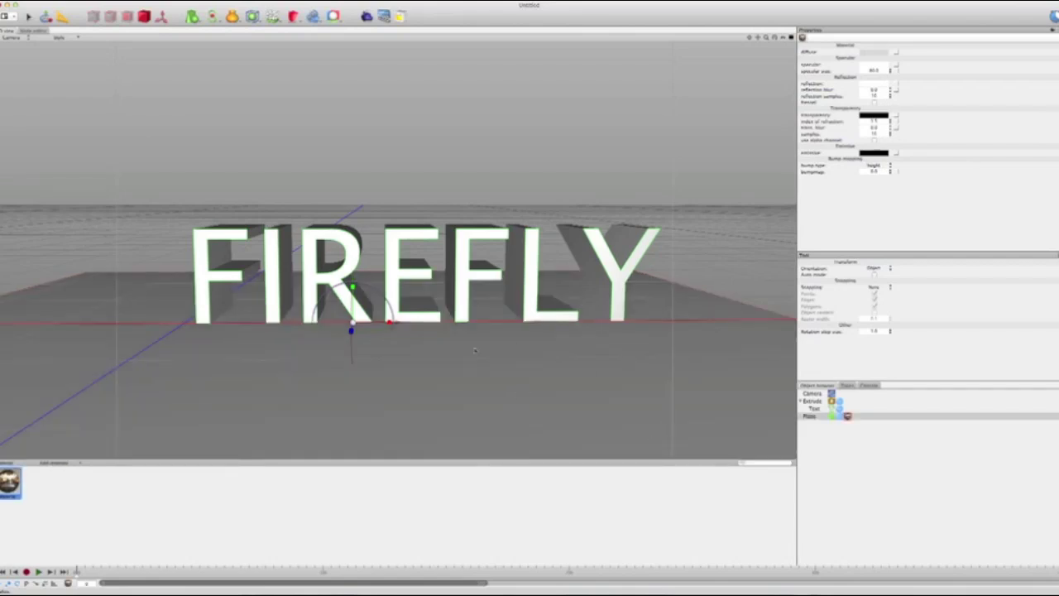
{"action": "left_click_drag", "start_coordinate": [459, 384], "coordinate": [462, 393], "text": "alt"}
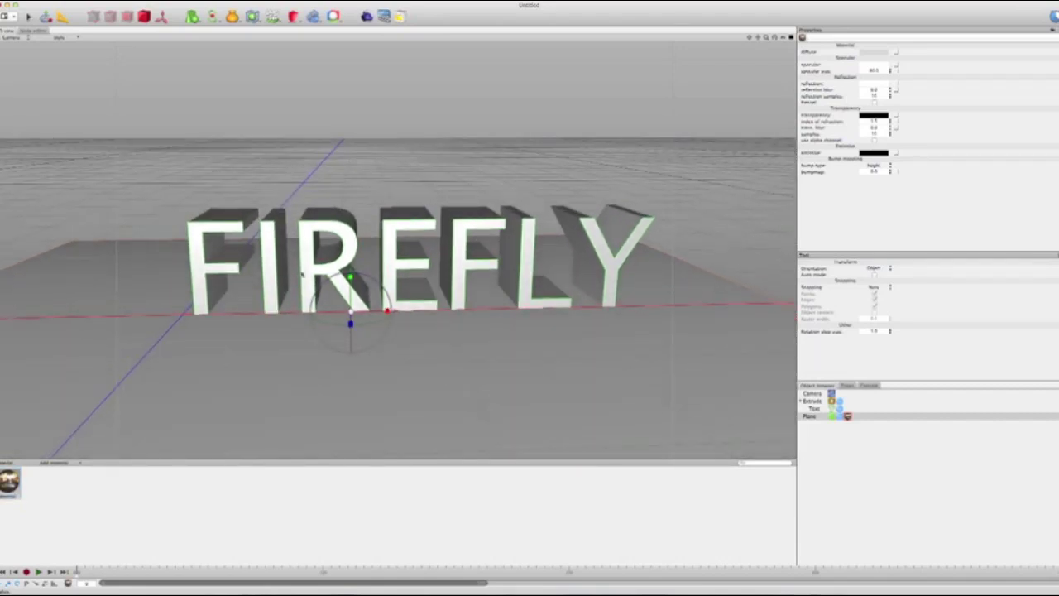
Step: Add the Camouflage preset from the Special materials and apply it to the extruded FIREFLY lettering
{"action": "left_click", "coordinate": [56, 464]}
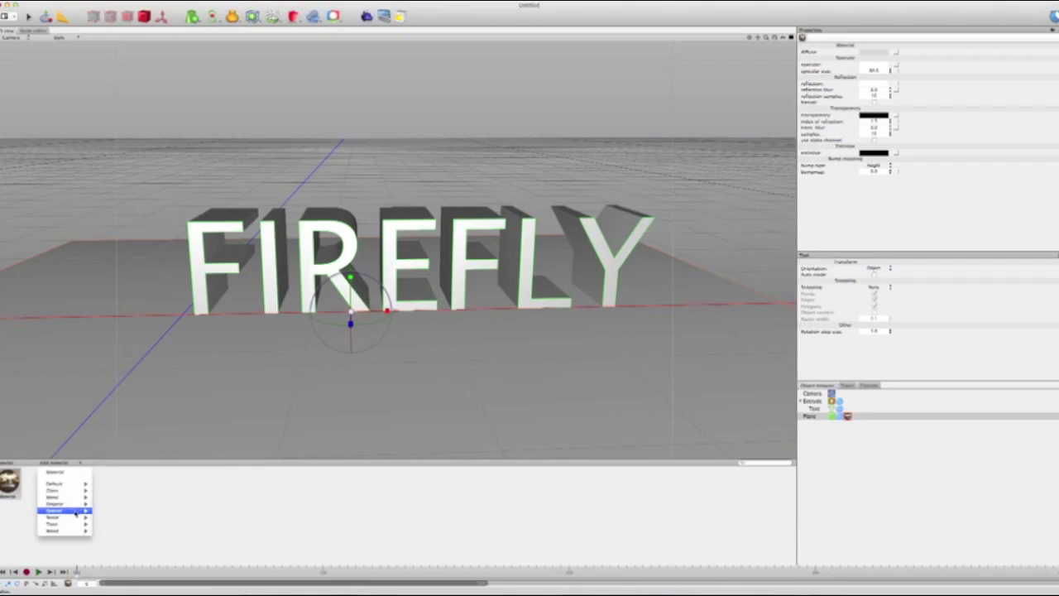
{"action": "mouse_move", "coordinate": [75, 514]}
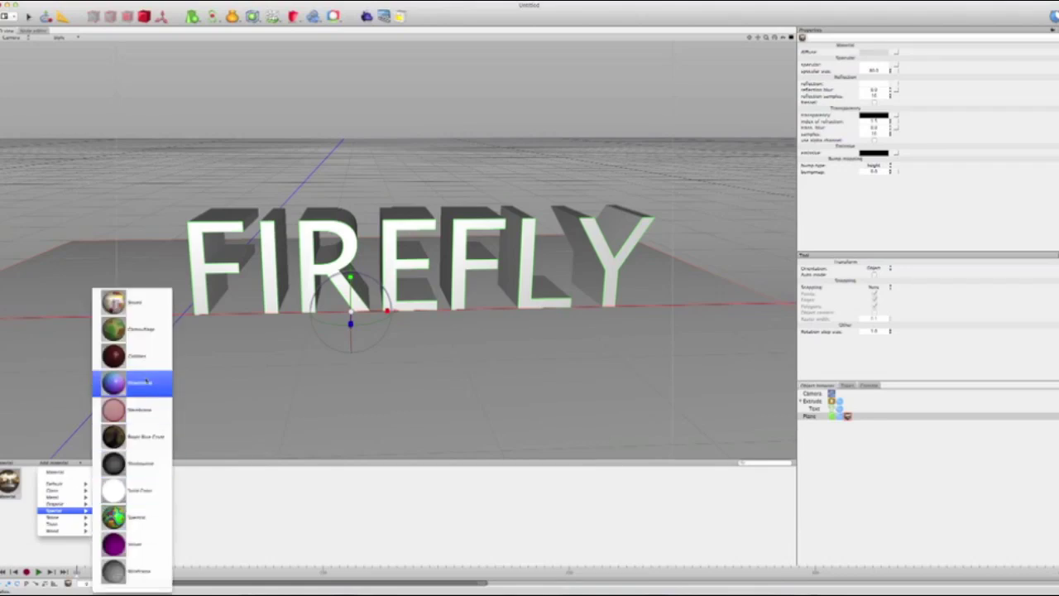
{"action": "left_click", "coordinate": [141, 331]}
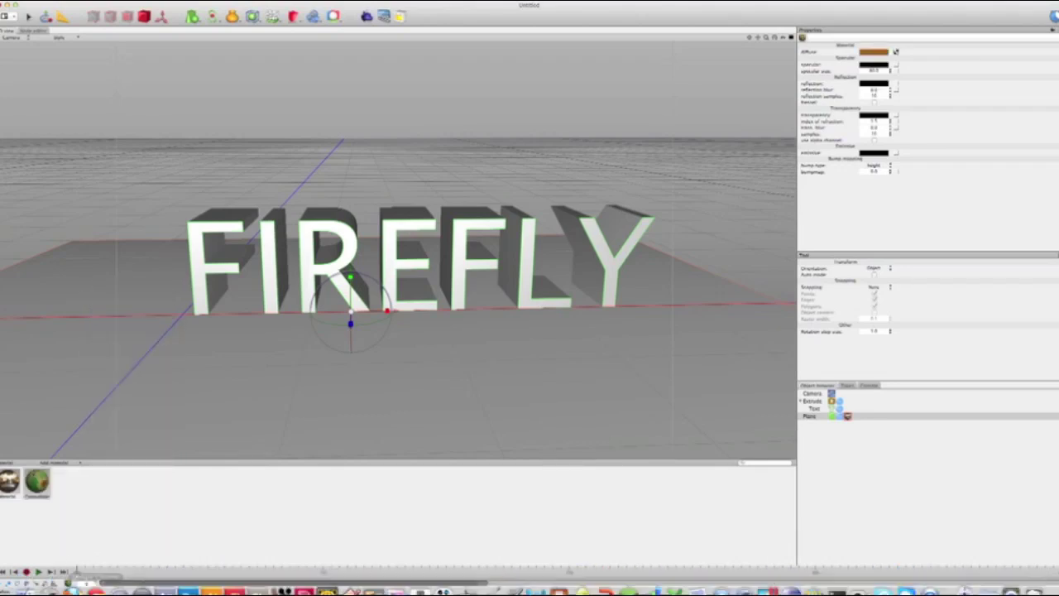
{"action": "left_click_drag", "start_coordinate": [247, 288], "coordinate": [273, 282]}
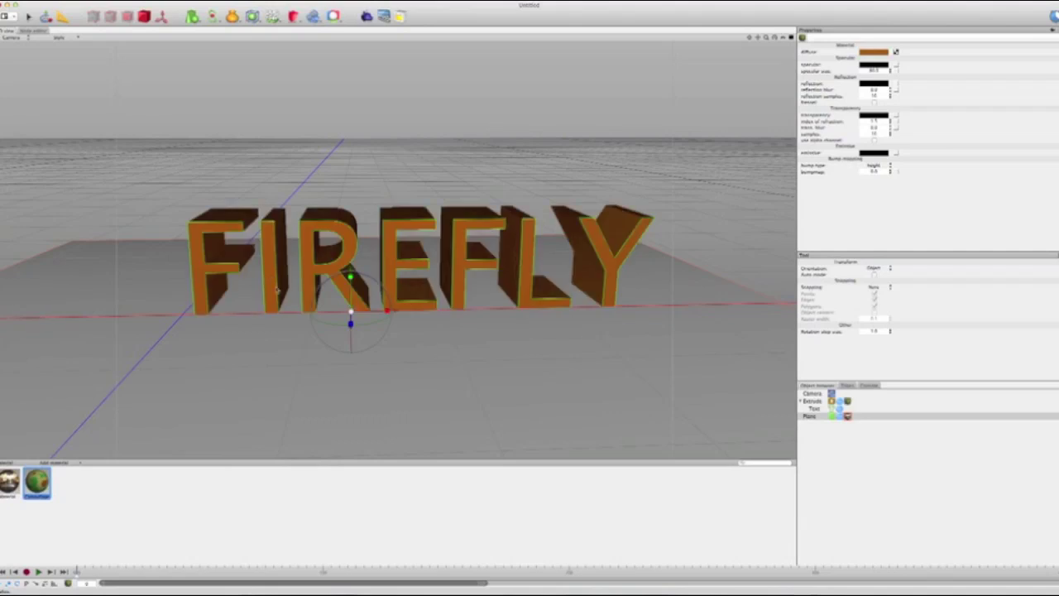
{"action": "left_click", "coordinate": [401, 516]}
Step: Render the scene to check the camouflage lettering and reflective floor, and close the Render Manager
{"action": "left_click", "coordinate": [812, 401]}
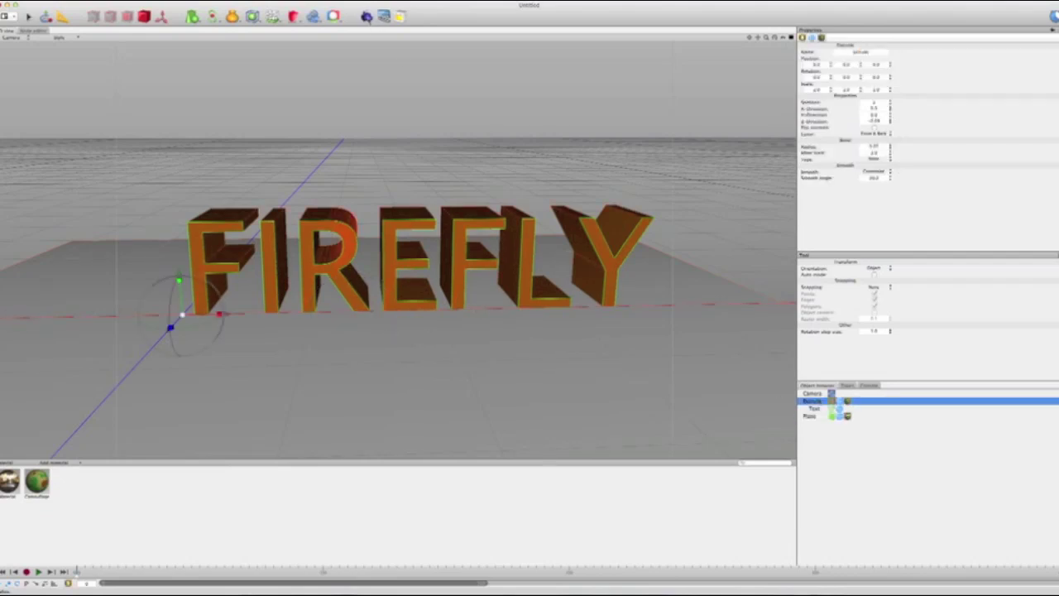
{"action": "left_click", "coordinate": [366, 17]}
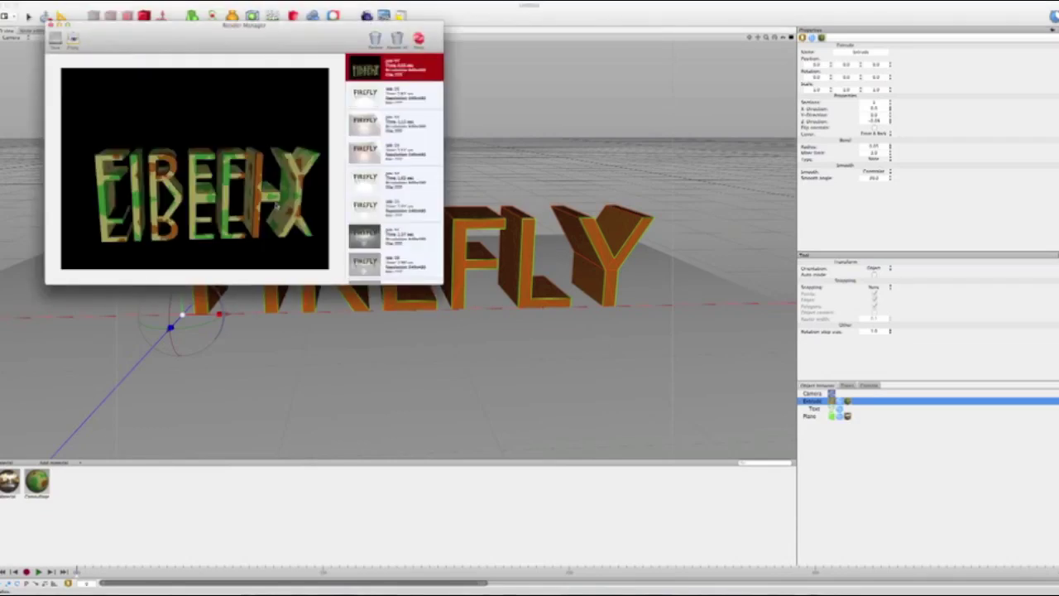
{"action": "left_click_drag", "start_coordinate": [265, 46], "coordinate": [410, 62]}
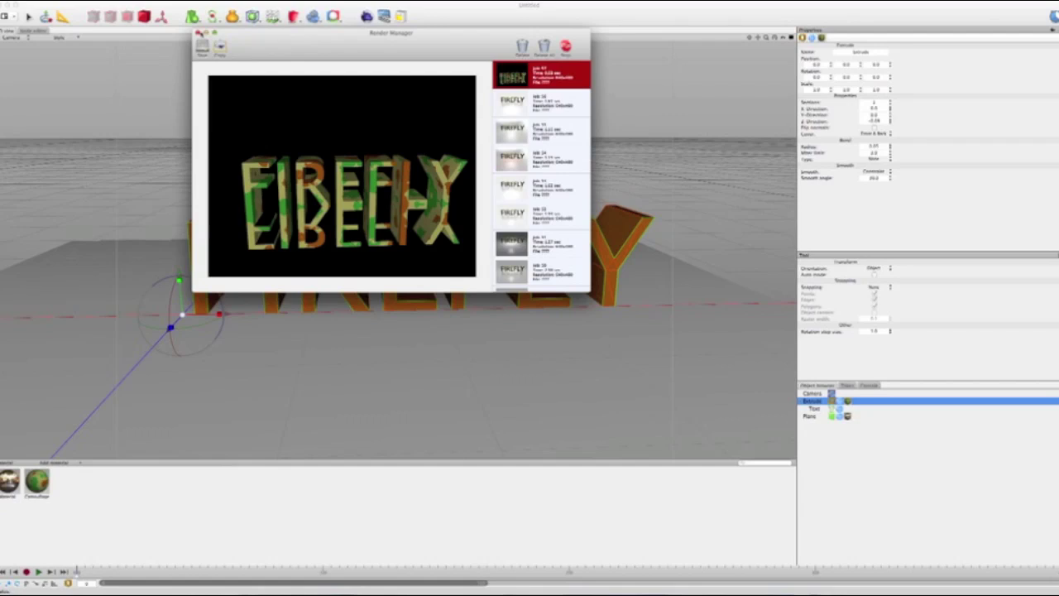
{"action": "left_click", "coordinate": [198, 33]}
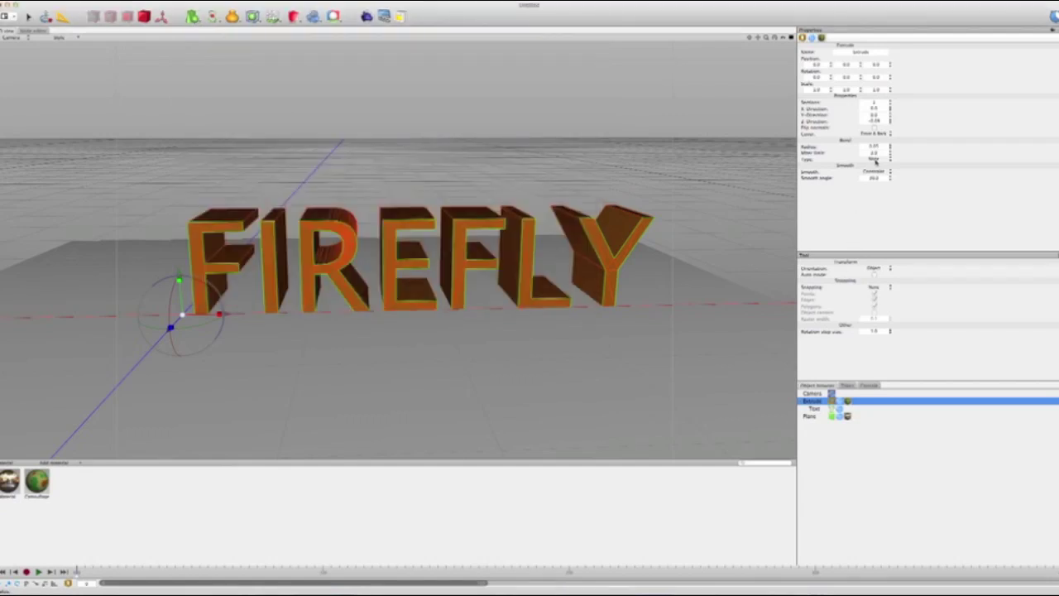
Step: Lower the floor material's reflection samples and darken its reflection colour to light grey
{"action": "left_click", "coordinate": [848, 416]}
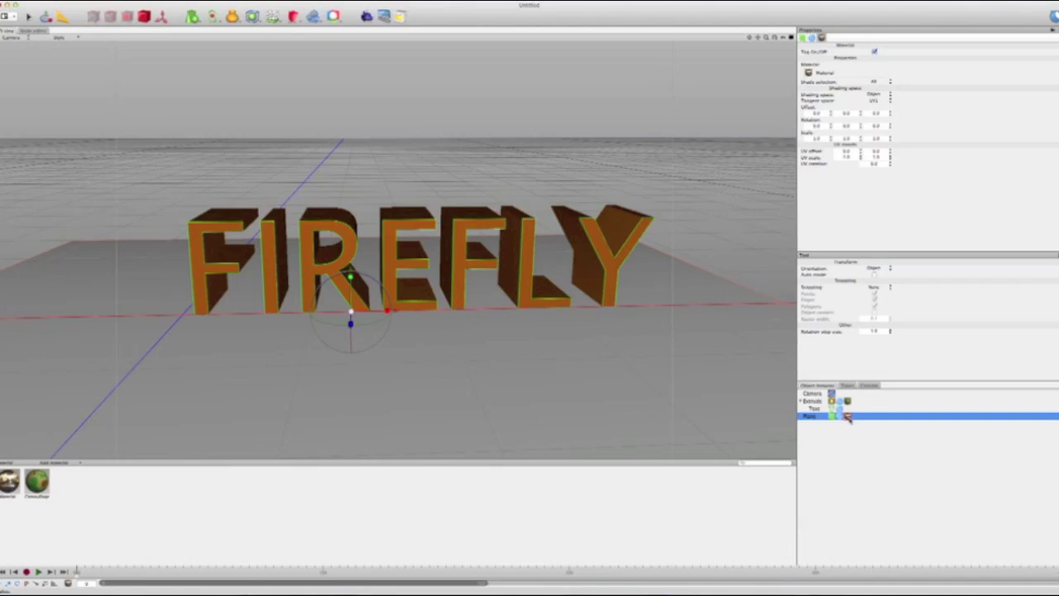
{"action": "double_click", "coordinate": [848, 417]}
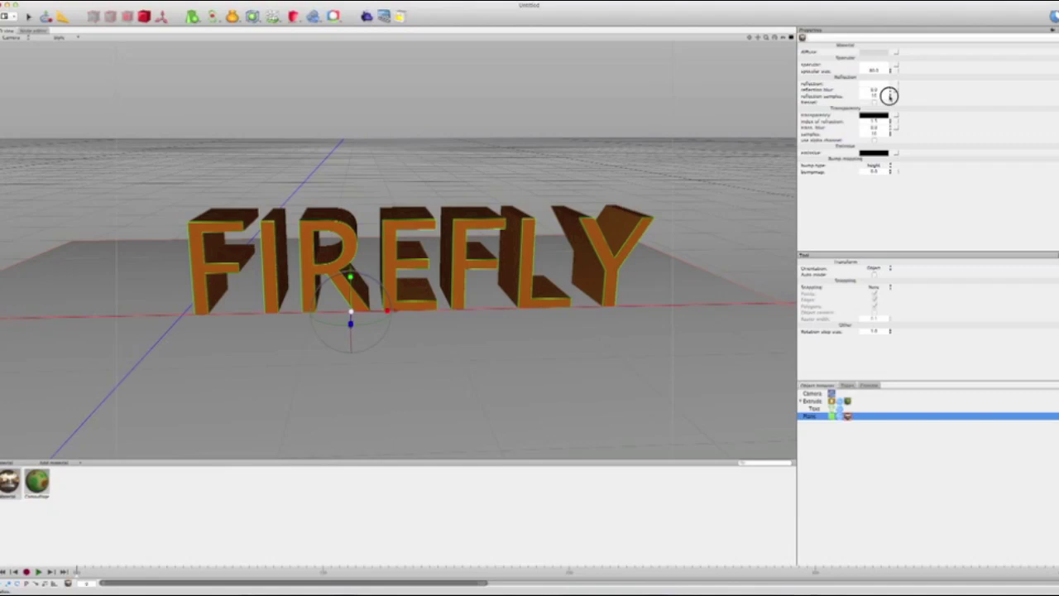
{"action": "left_click_drag", "start_coordinate": [889, 98], "coordinate": [891, 108]}
{"action": "left_click", "coordinate": [874, 85]}
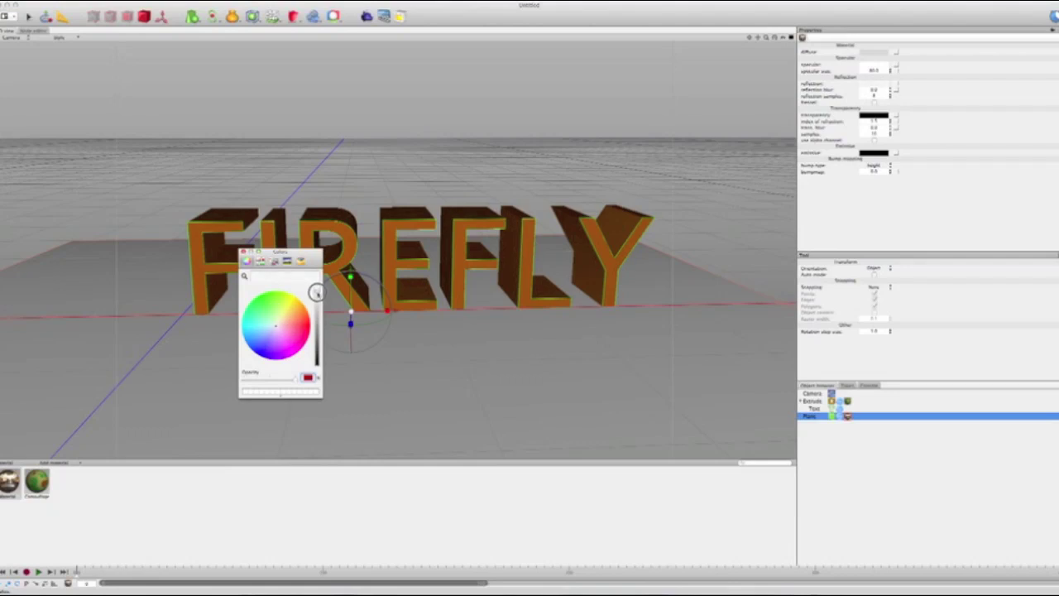
{"action": "left_click_drag", "start_coordinate": [317, 293], "coordinate": [318, 315]}
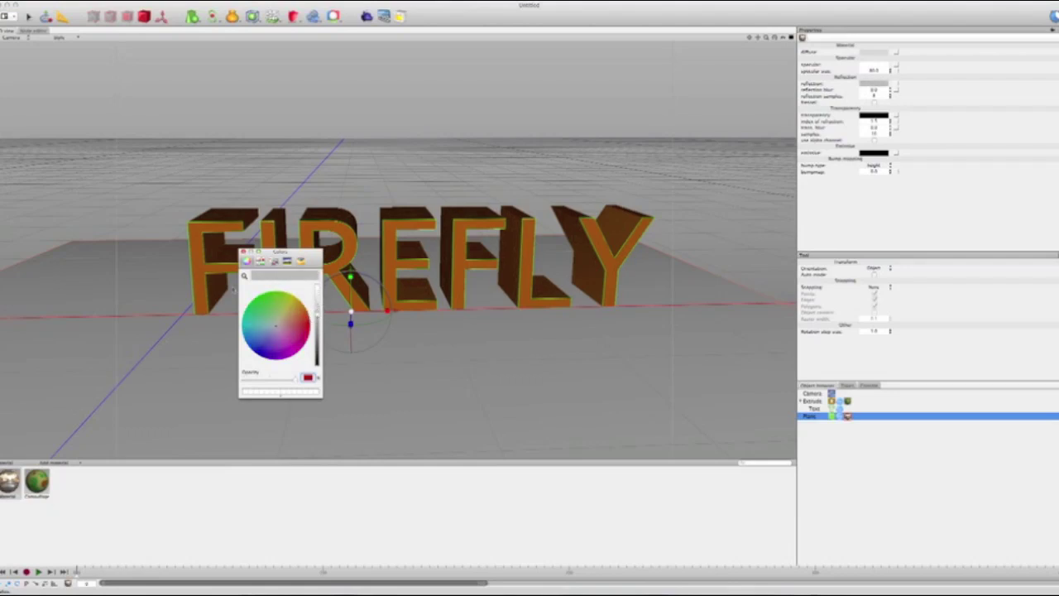
{"action": "left_click", "coordinate": [243, 251]}
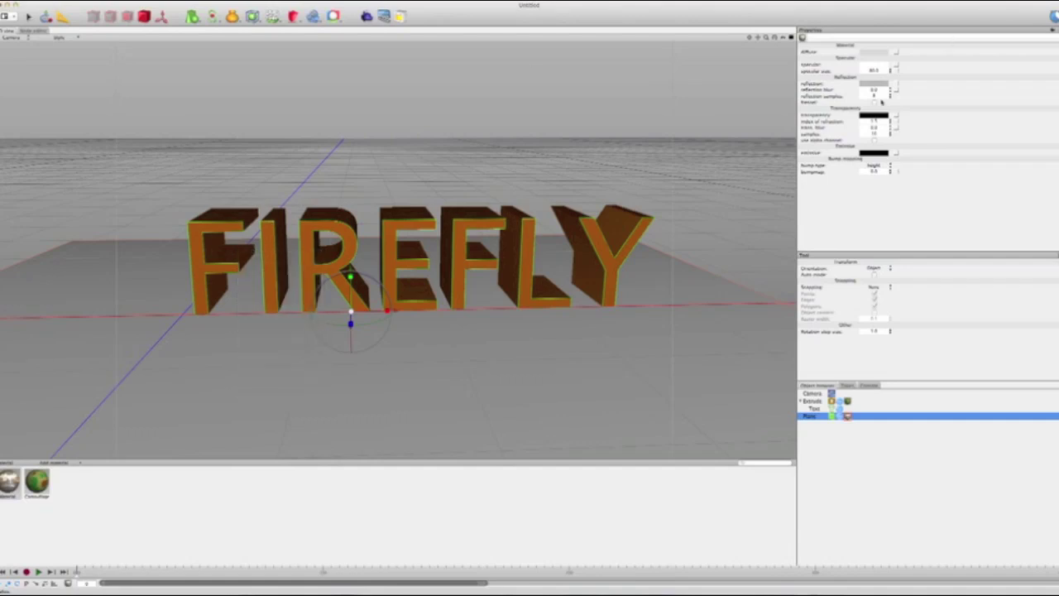
Step: Increase the reflection blur of the floor material
{"action": "left_click_drag", "start_coordinate": [890, 70], "coordinate": [887, 122]}
{"action": "left_click", "coordinate": [889, 88]}
{"action": "left_click_drag", "start_coordinate": [889, 88], "coordinate": [888, 75]}
Step: Set the camera's background colour to white
{"action": "left_click", "coordinate": [812, 394]}
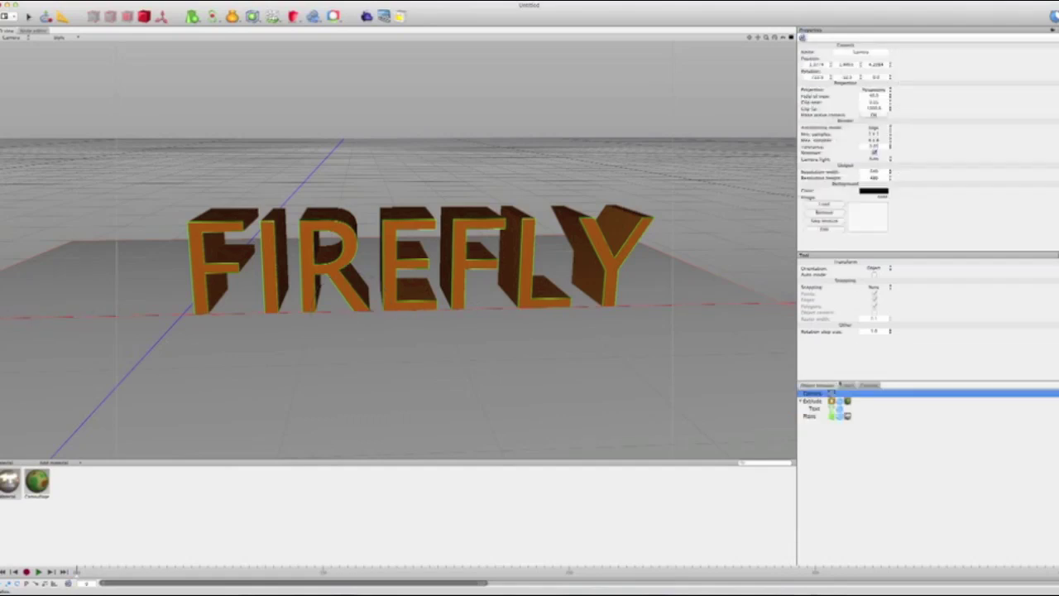
{"action": "left_click", "coordinate": [867, 193]}
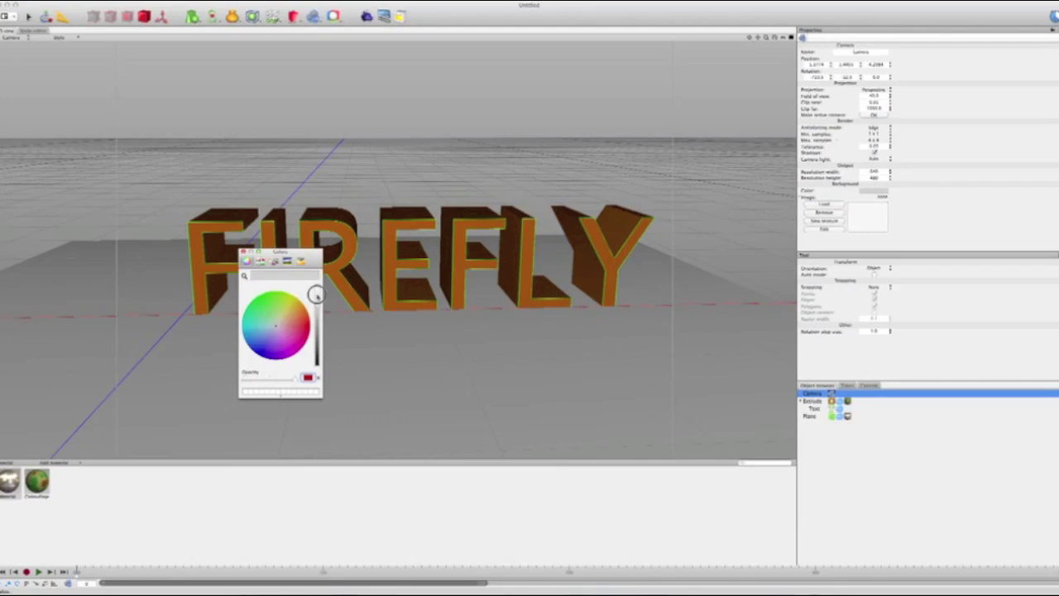
{"action": "left_click_drag", "start_coordinate": [320, 314], "coordinate": [317, 290]}
Step: Render the FIREFLY scene with the white background and blurred floor reflections
{"action": "left_click", "coordinate": [366, 16]}
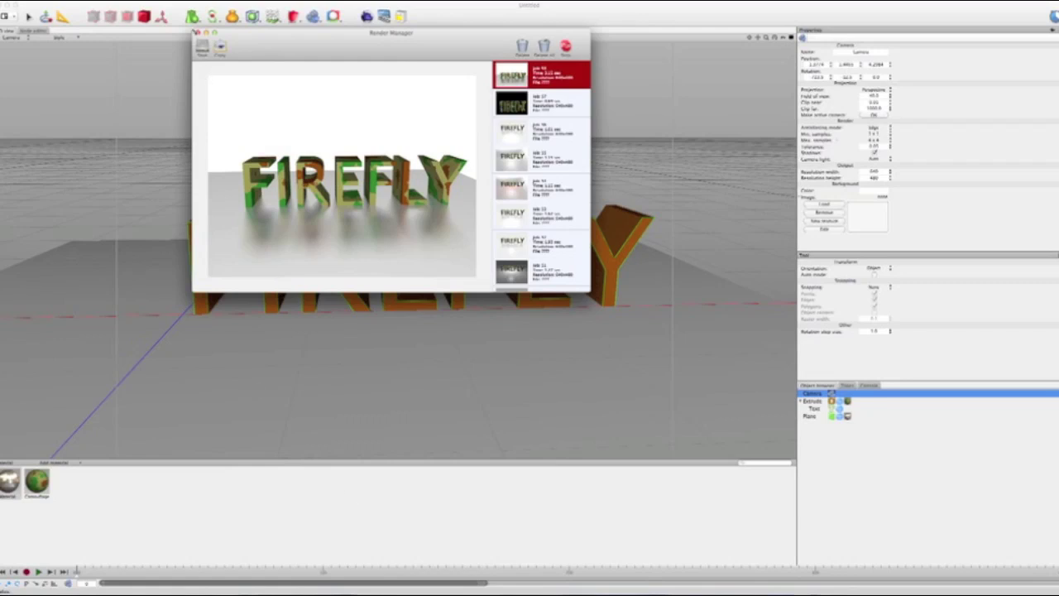
{"action": "left_click_drag", "start_coordinate": [262, 37], "coordinate": [266, 51]}
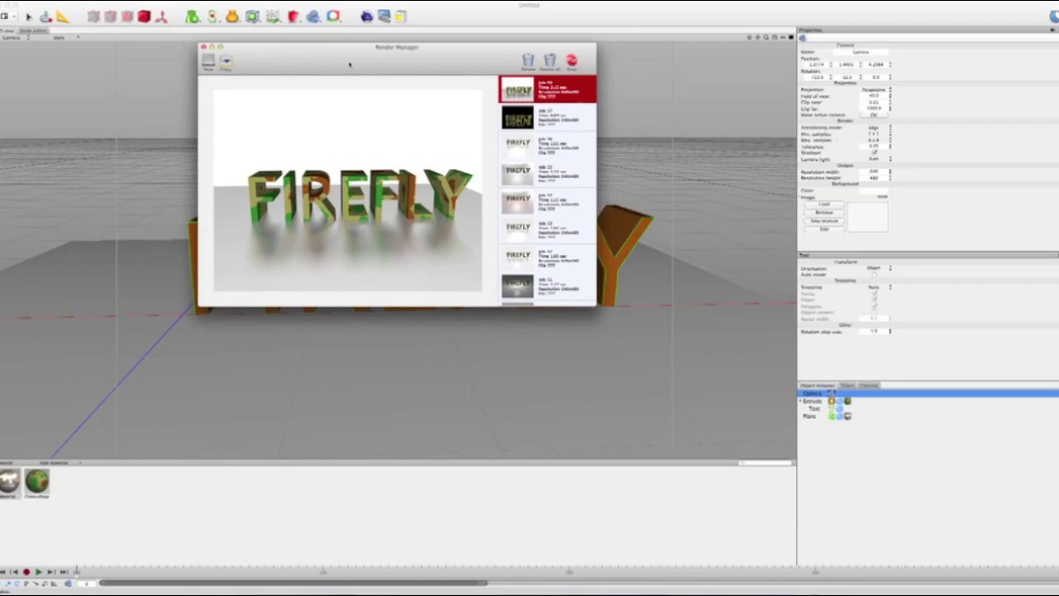
{"action": "left_click_drag", "start_coordinate": [340, 55], "coordinate": [365, 55]}
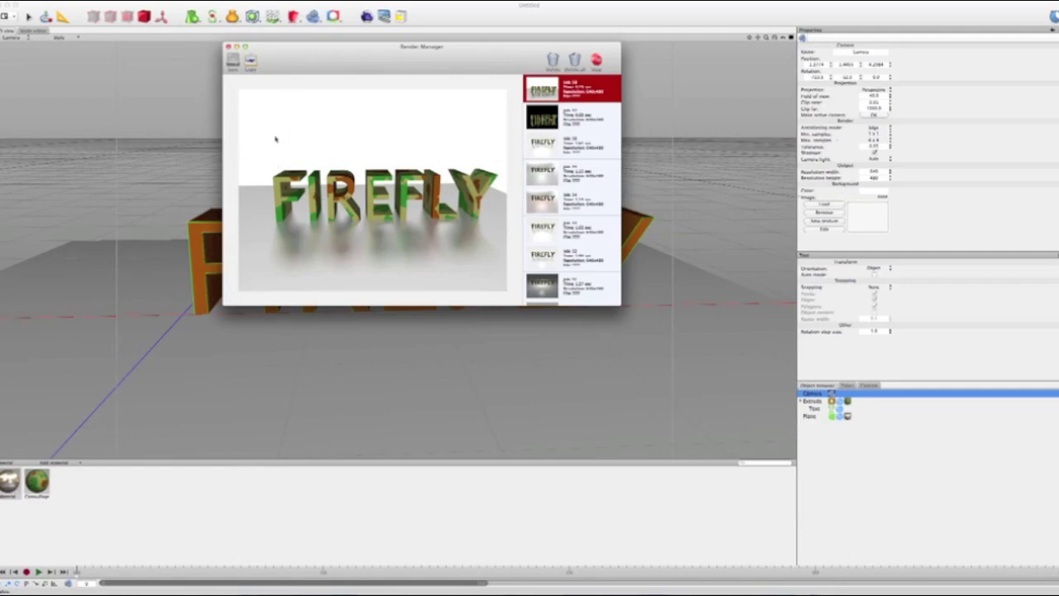
Step: View the save options for the rendered image without saving, and close the Render Manager
{"action": "left_click", "coordinate": [233, 62]}
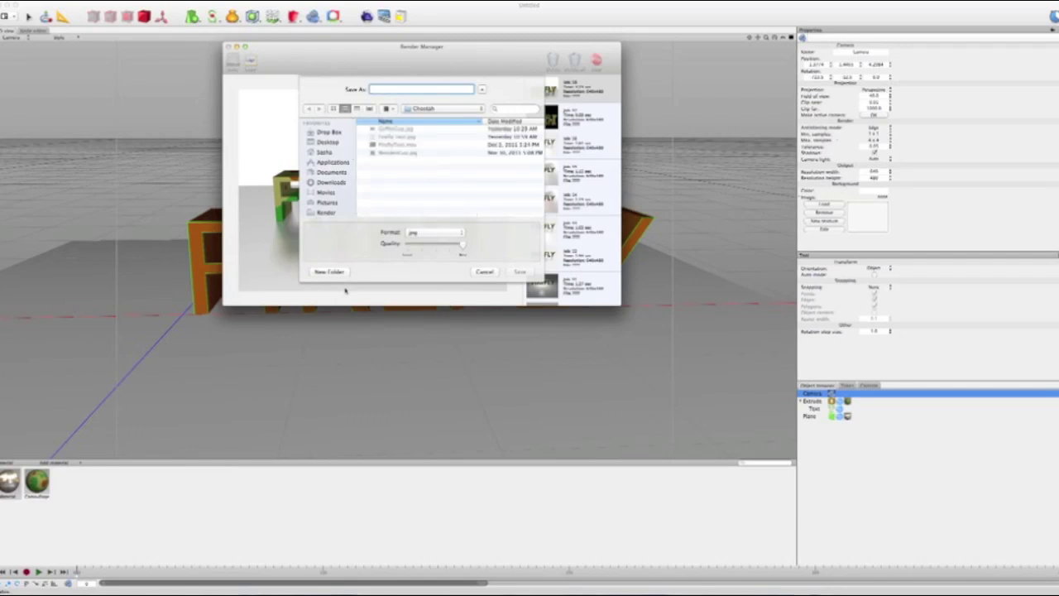
{"action": "left_click", "coordinate": [484, 272]}
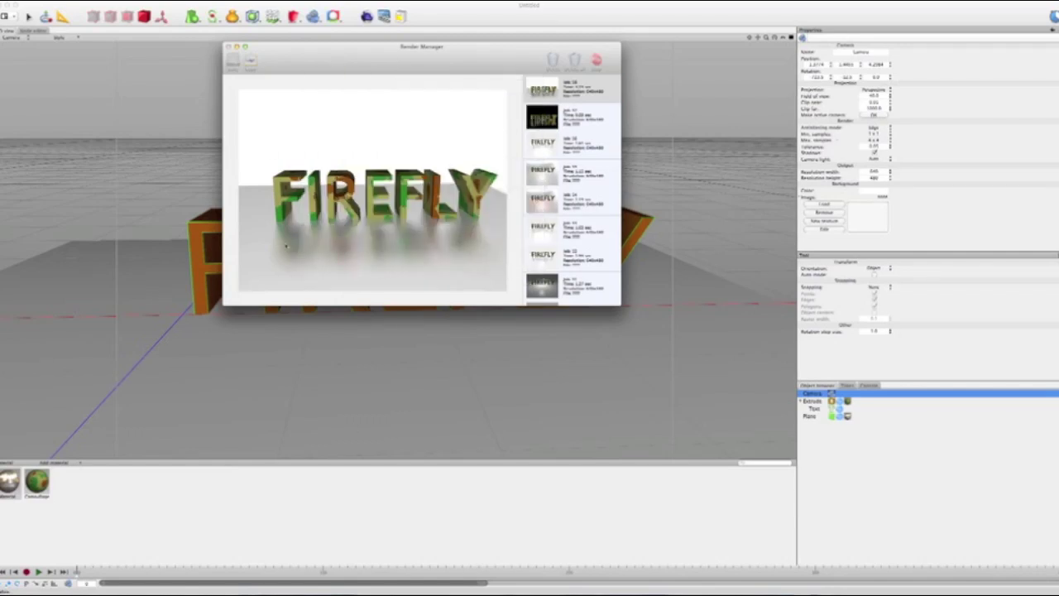
{"action": "left_click", "coordinate": [229, 48]}
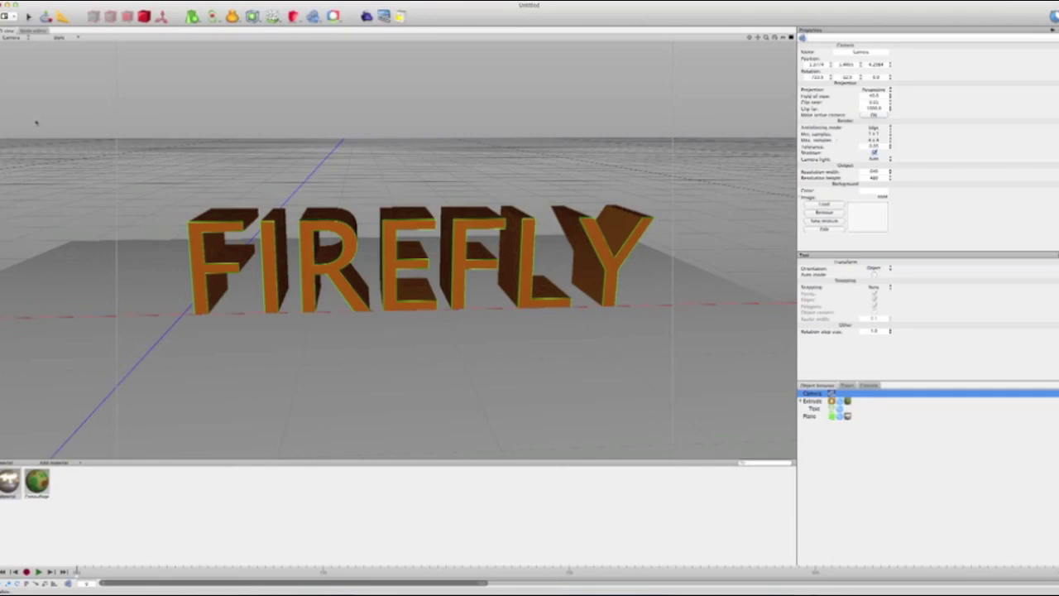
{"action": "key", "text": "super+Tab"}
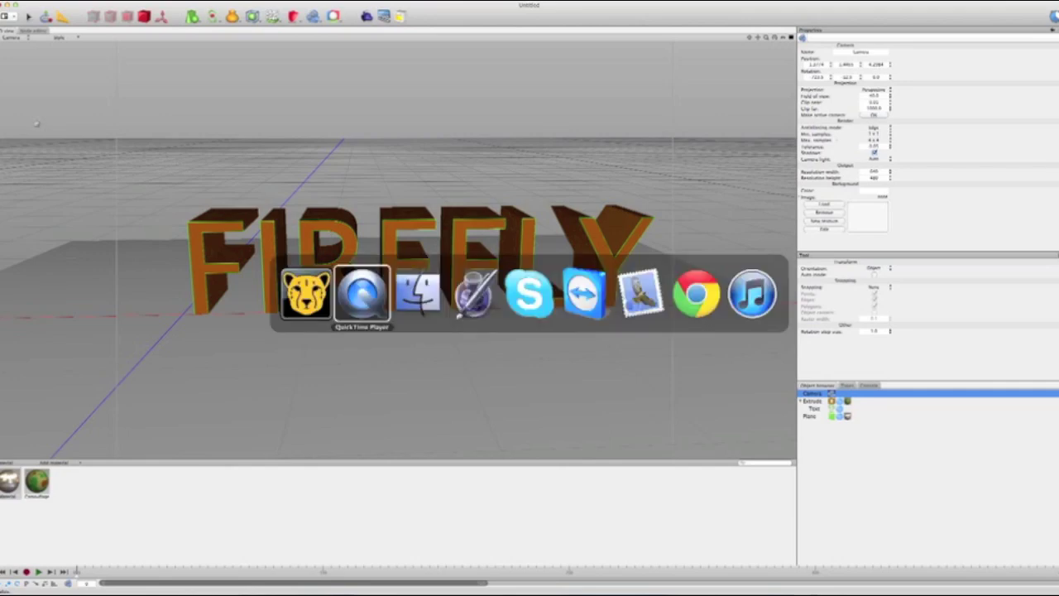